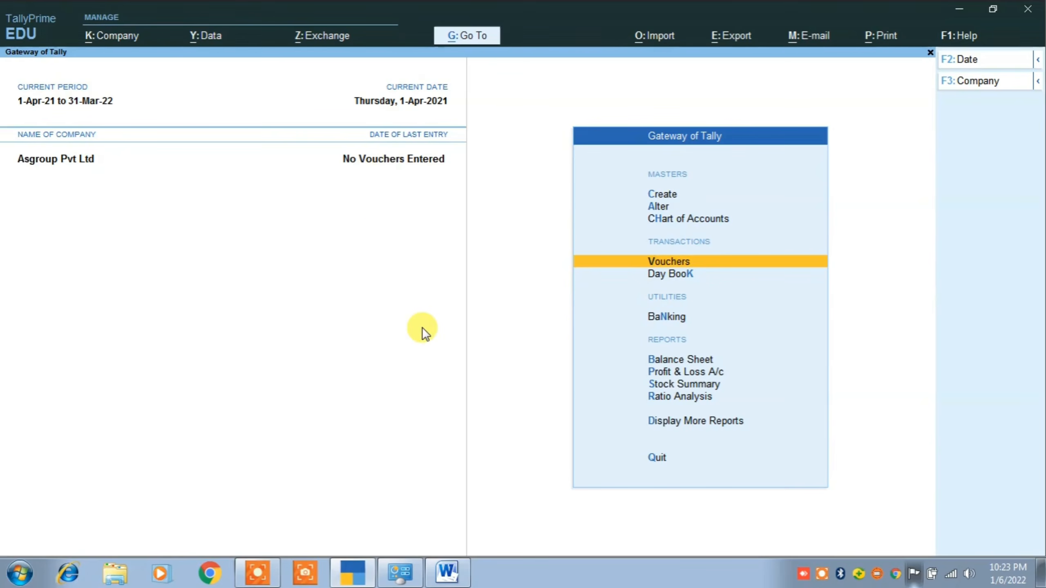
Step: Start creating a new company from the list of companies
key("alt")
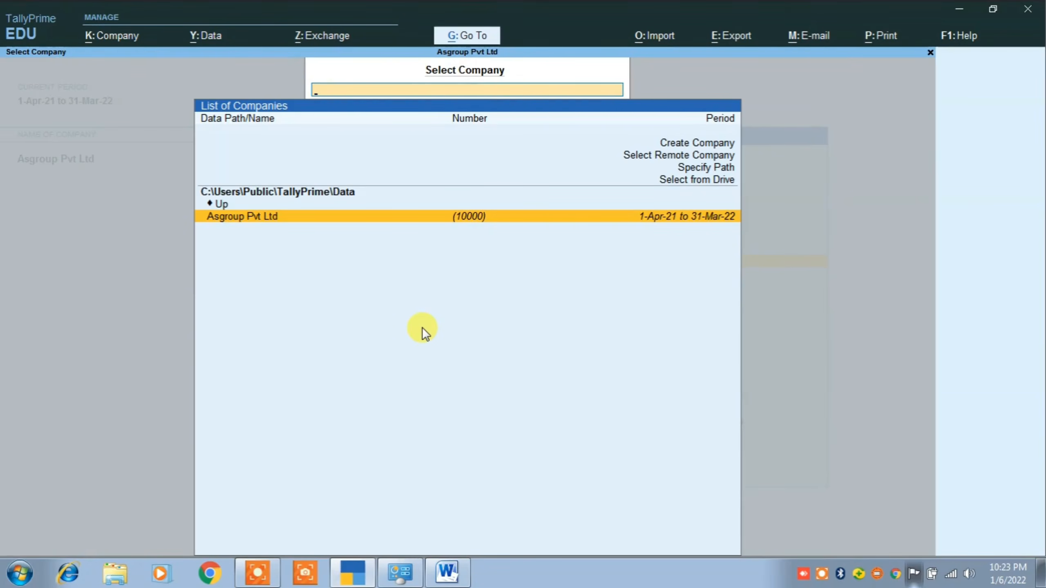
key("Up")
key("Up")
key("Up")
key("Up")
key("Up")
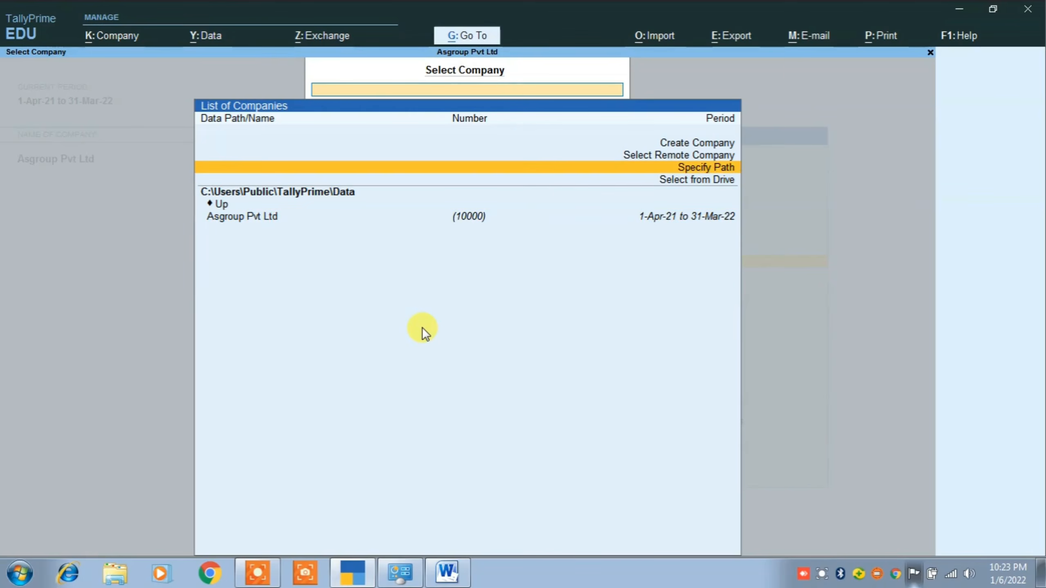
key("Return")
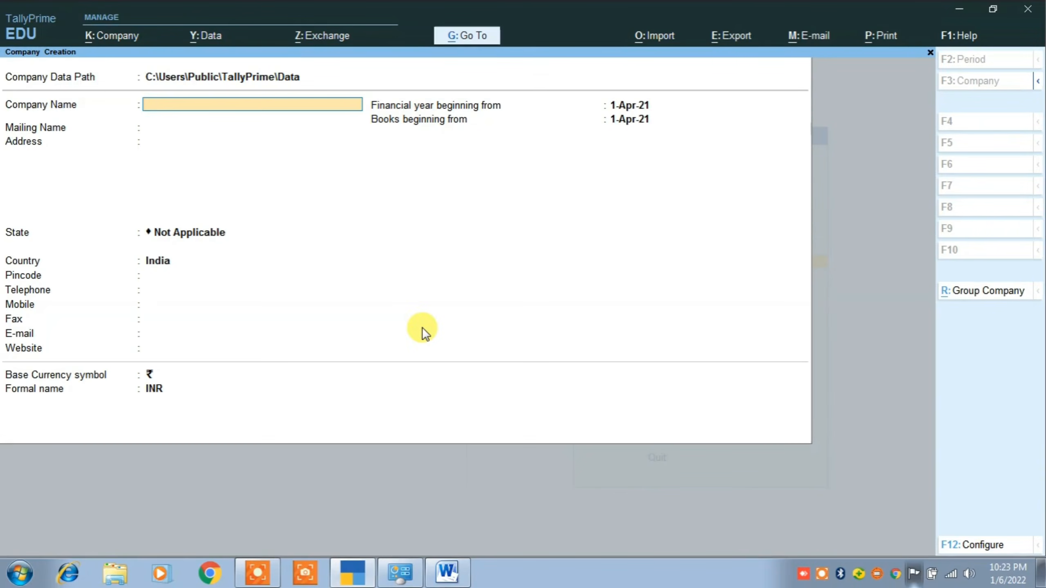
Step: Name the new company Asgroup Pvt Ltd, keep the same mailing name, and fill in the company's address
type("Asgroup Pvt Ltd")
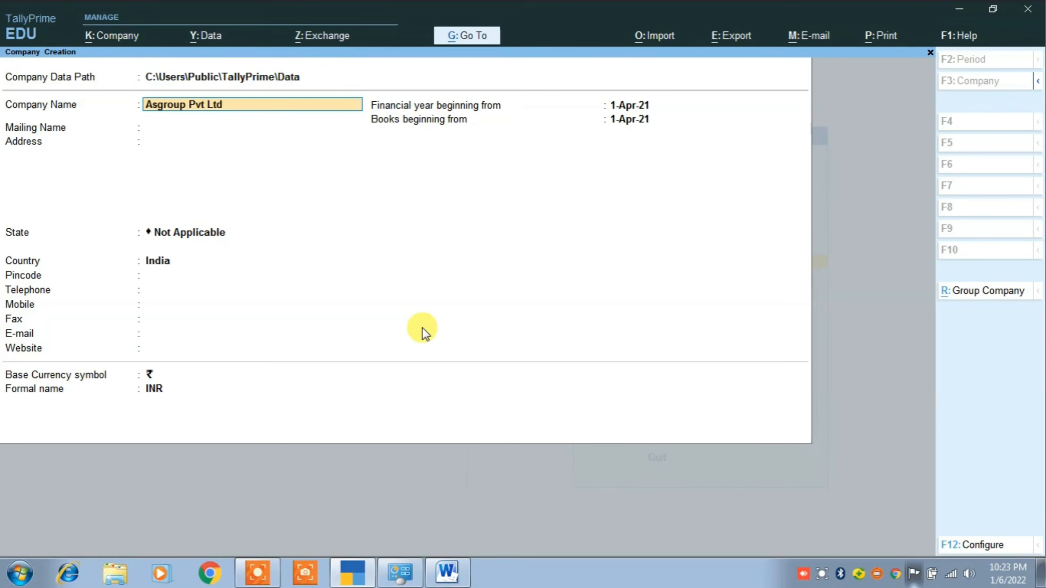
key("Return")
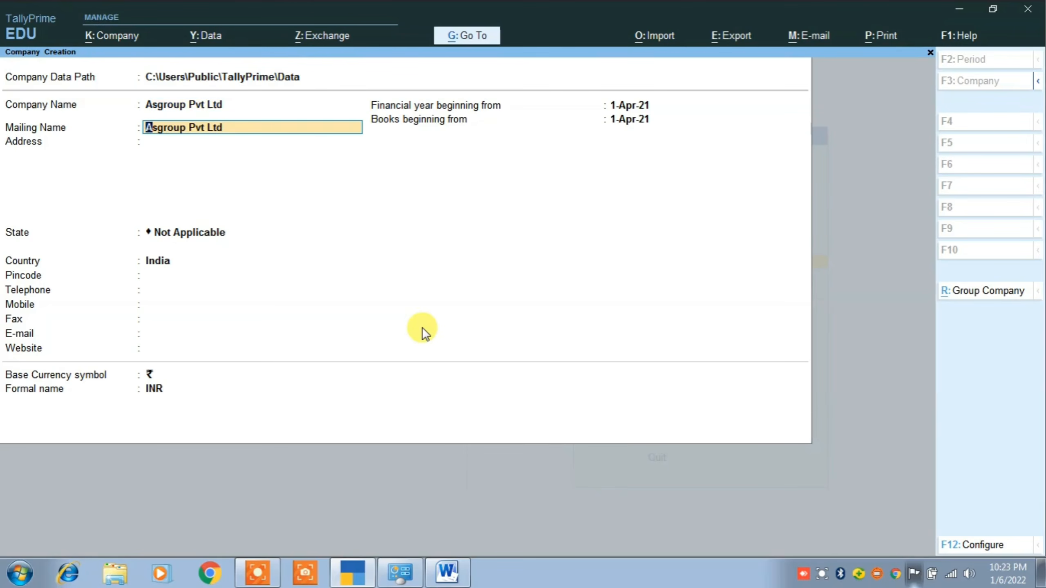
key("Return")
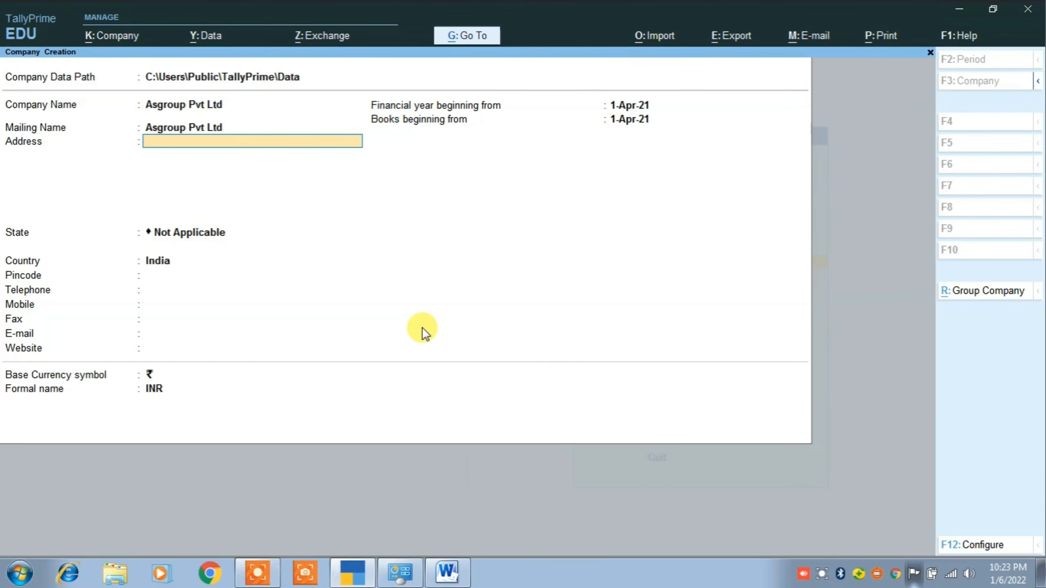
type("Ghatampur Kanp")
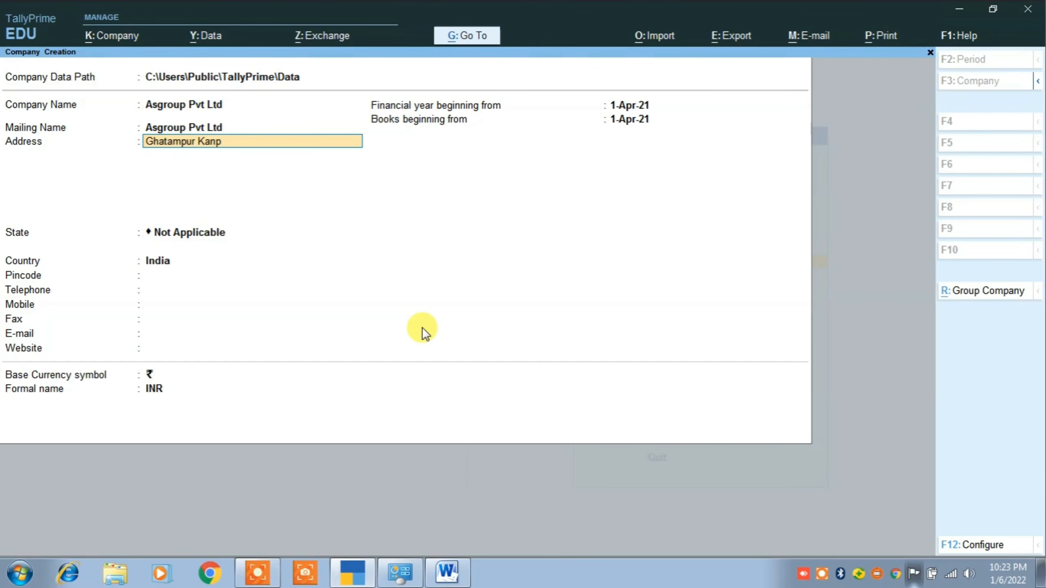
type("ur Nagar")
key("Return")
key("Return")
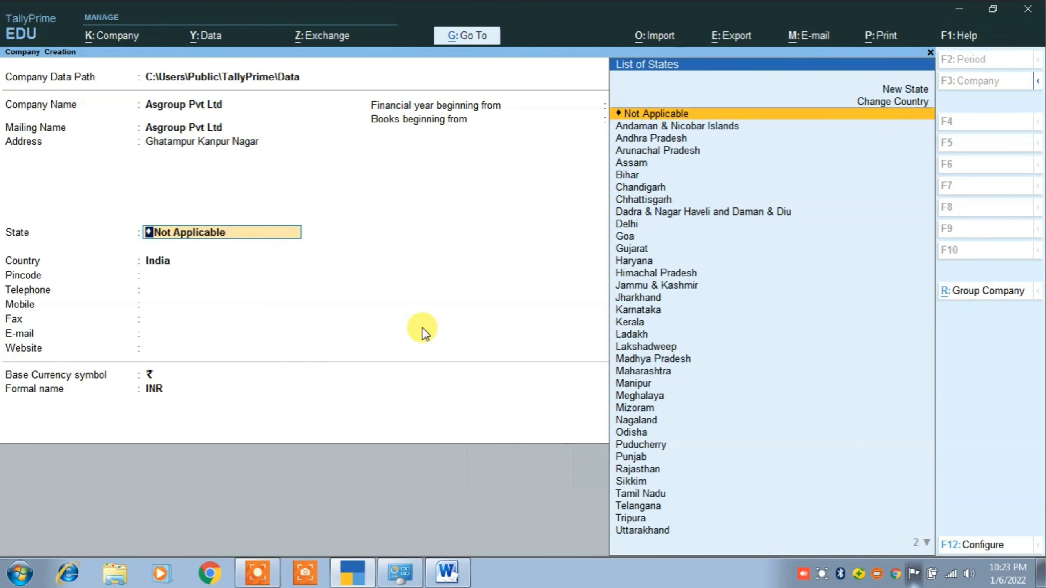
Step: Set the company's state to Uttar Pradesh and fill in its postal code
type("U")
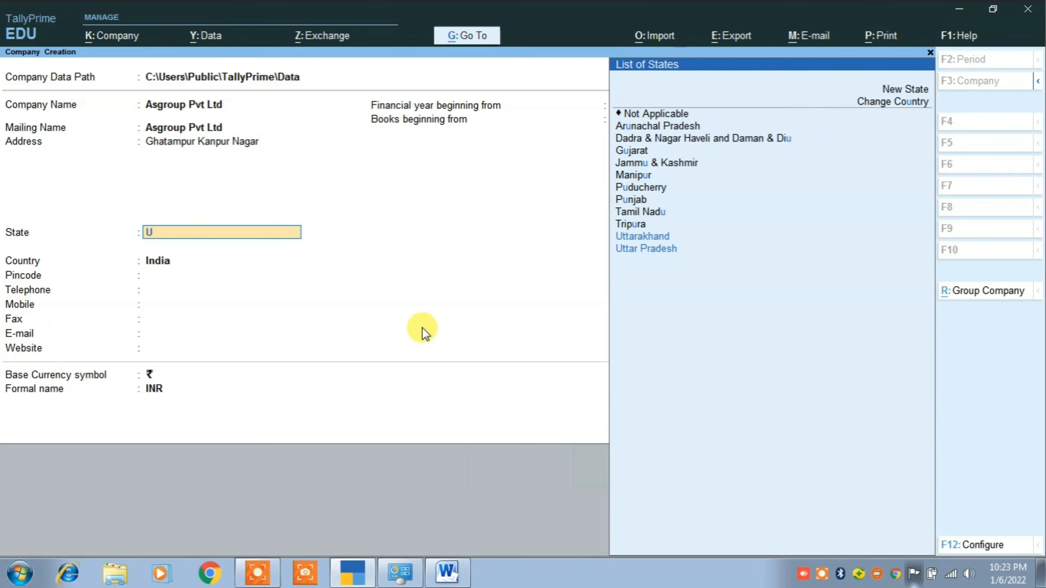
key("Down")
key("Down")
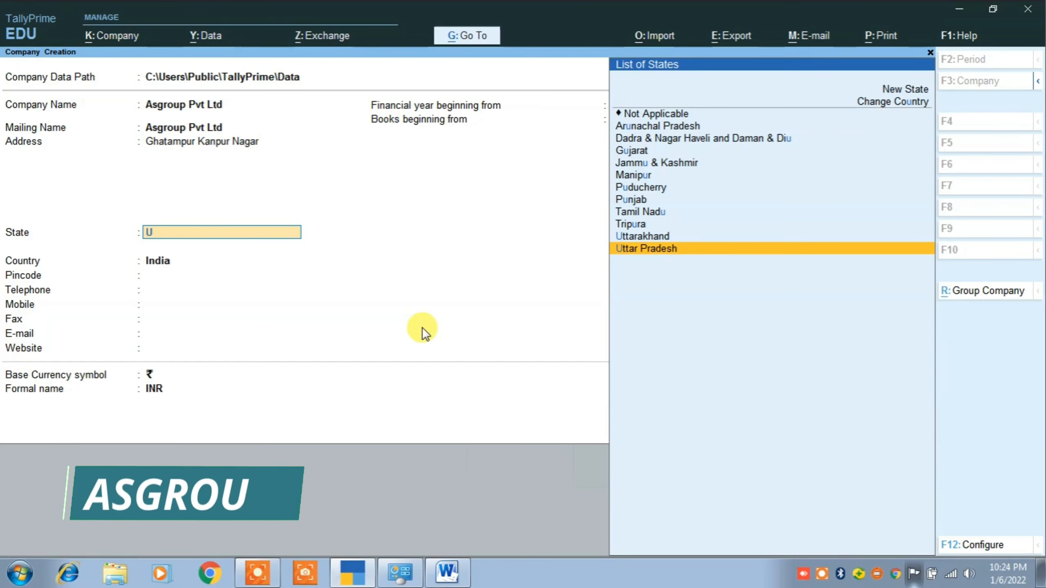
key("Return")
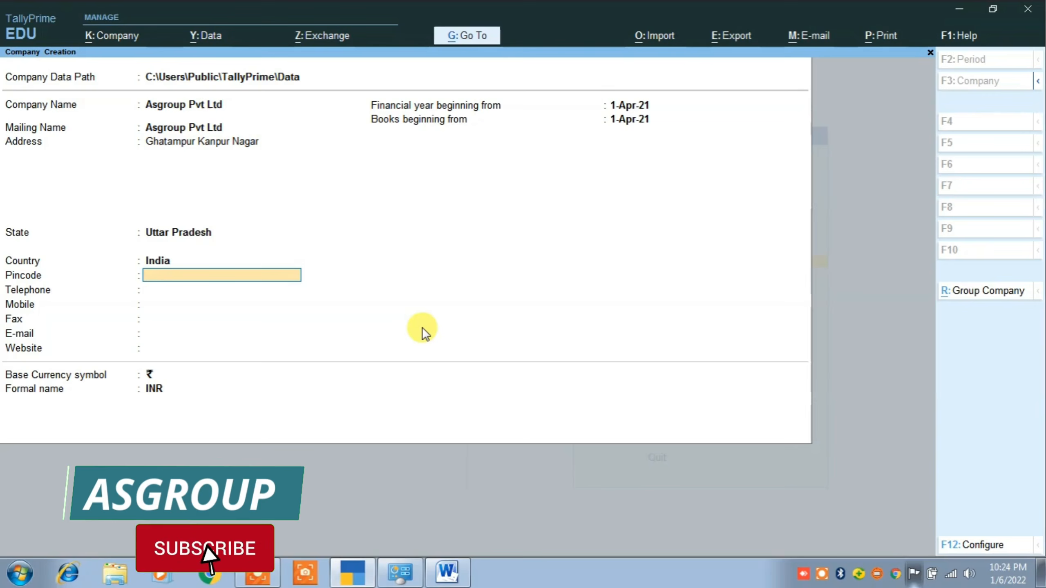
type("209206")
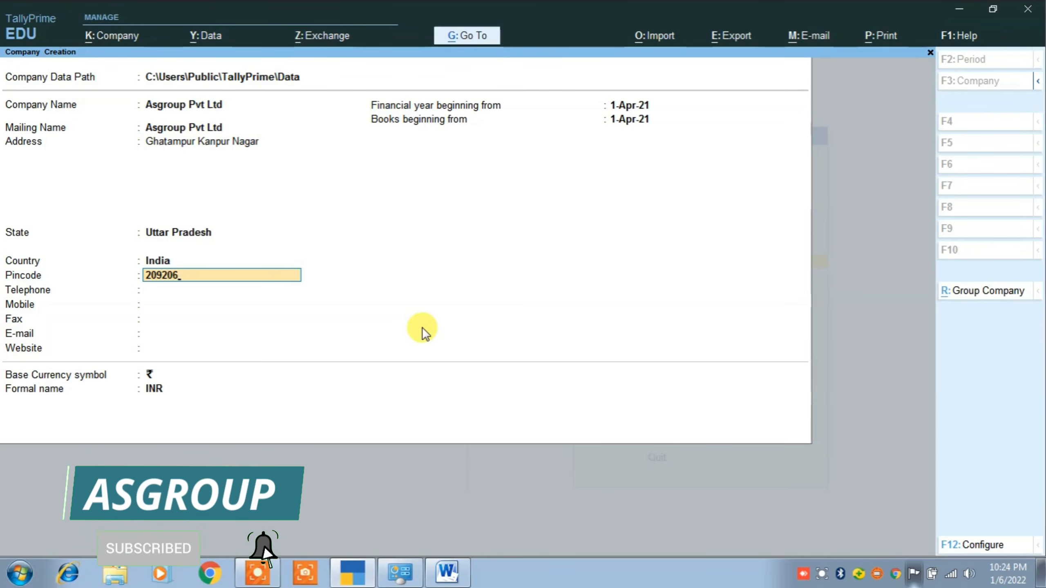
key("Return")
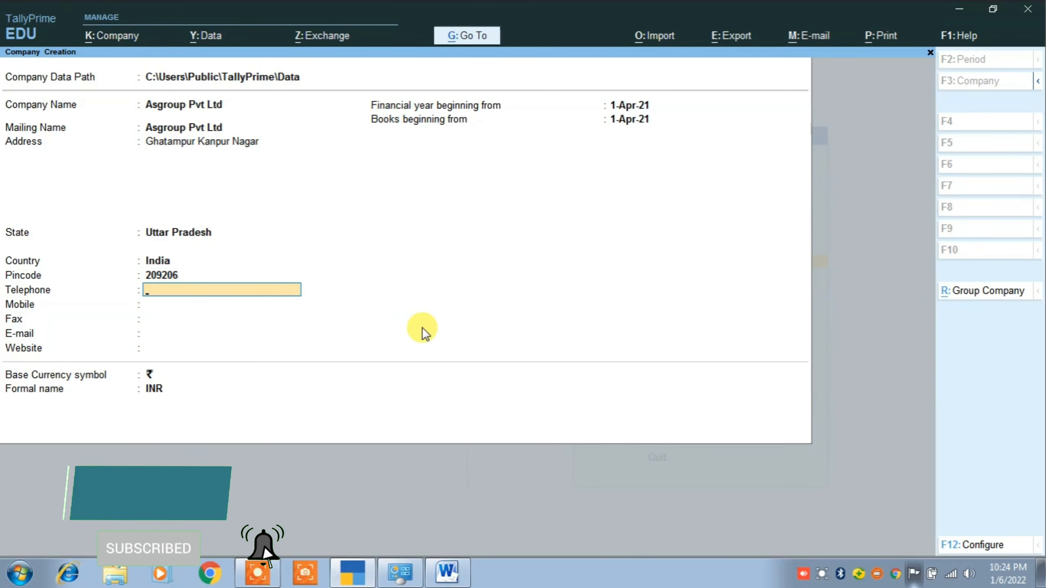
Step: Leave the contact fields blank, change the company name to Asgroup Gtm Pvt, and save the company
key("Return")
key("Return")
key("Return")
key("Return")
key("Return")
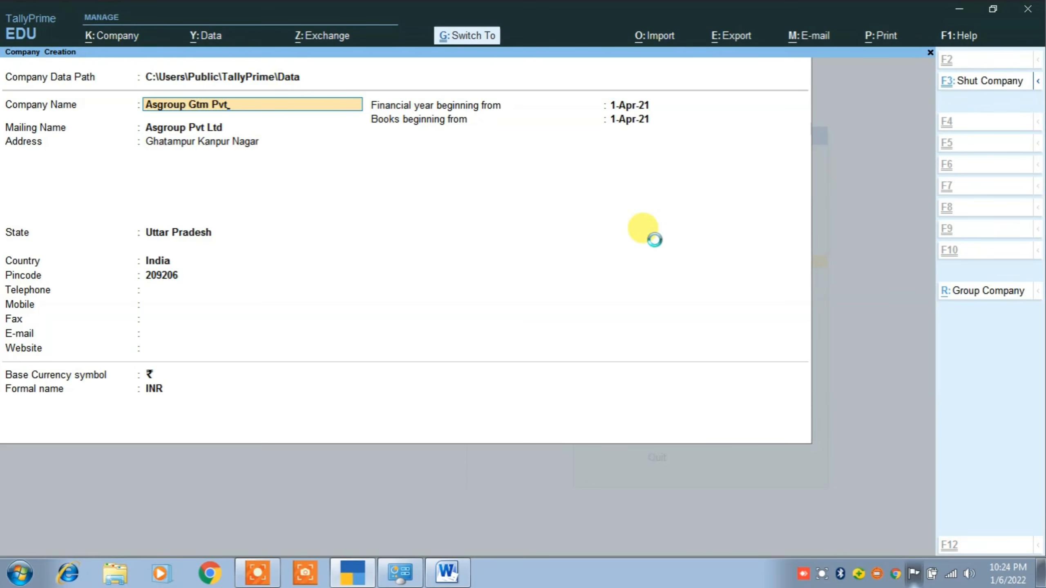
key("ctrl+a")
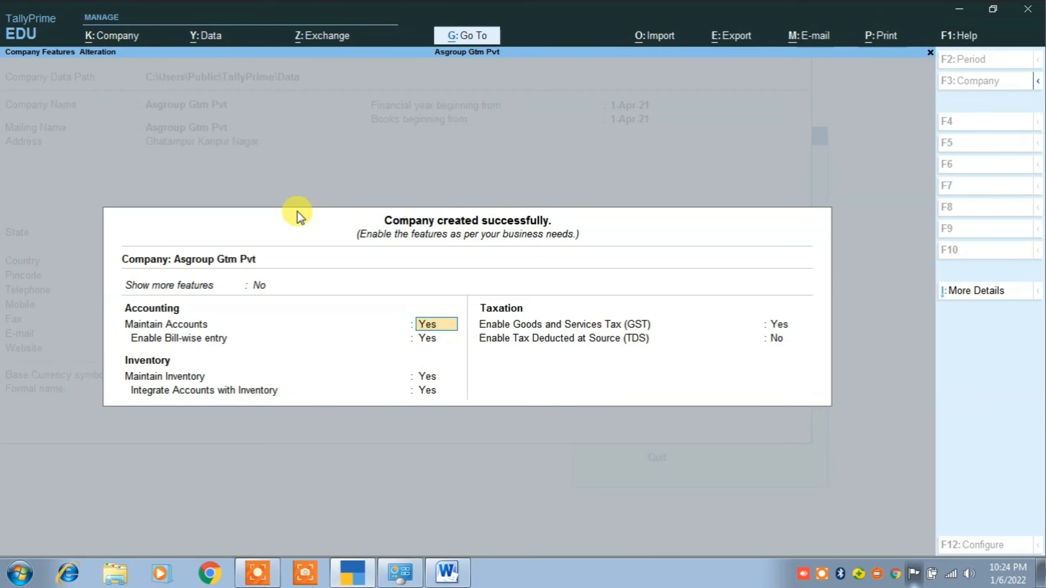
Step: Keep Goods and Services Tax (GST) enabled for the company and open its GST details
left_click(778, 324)
left_click(778, 338)
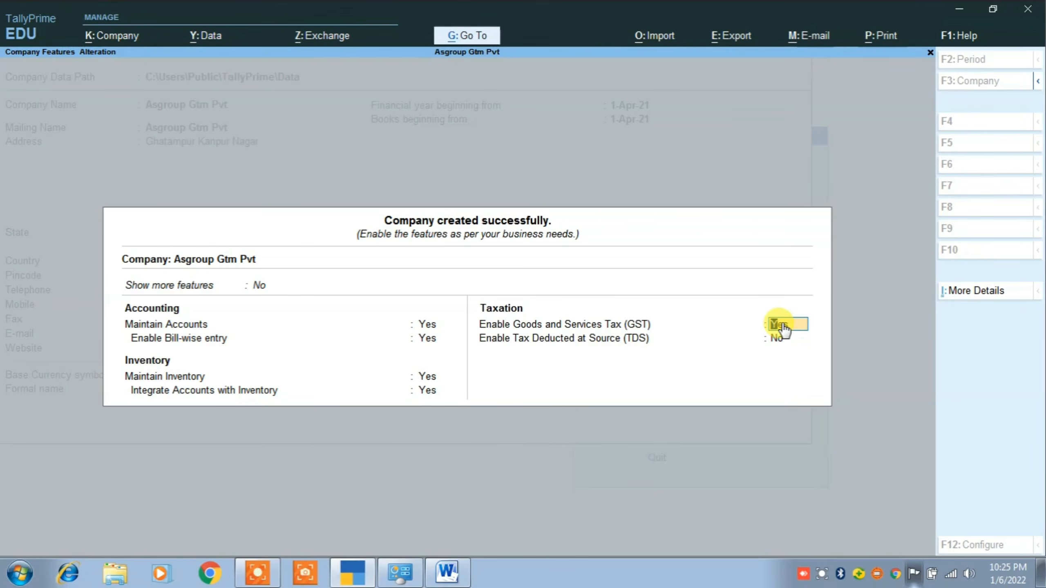
key("Return")
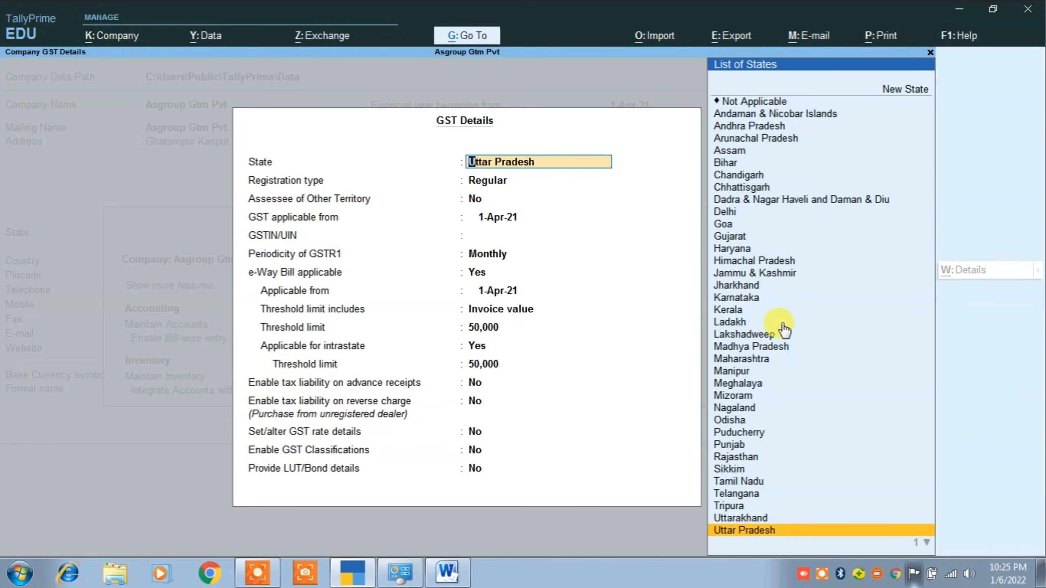
Step: Accept Uttar Pradesh, Regular registration, no other territory and GST from 1-Apr-21, leave GSTIN/UIN blank, and keep GSTR1 periodicity Monthly
key("Return")
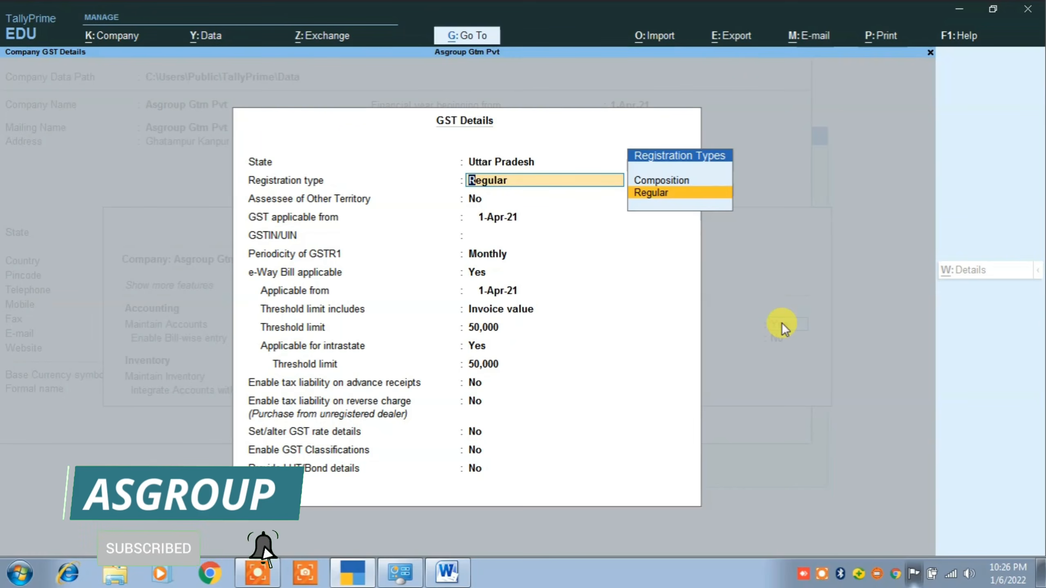
key("Return")
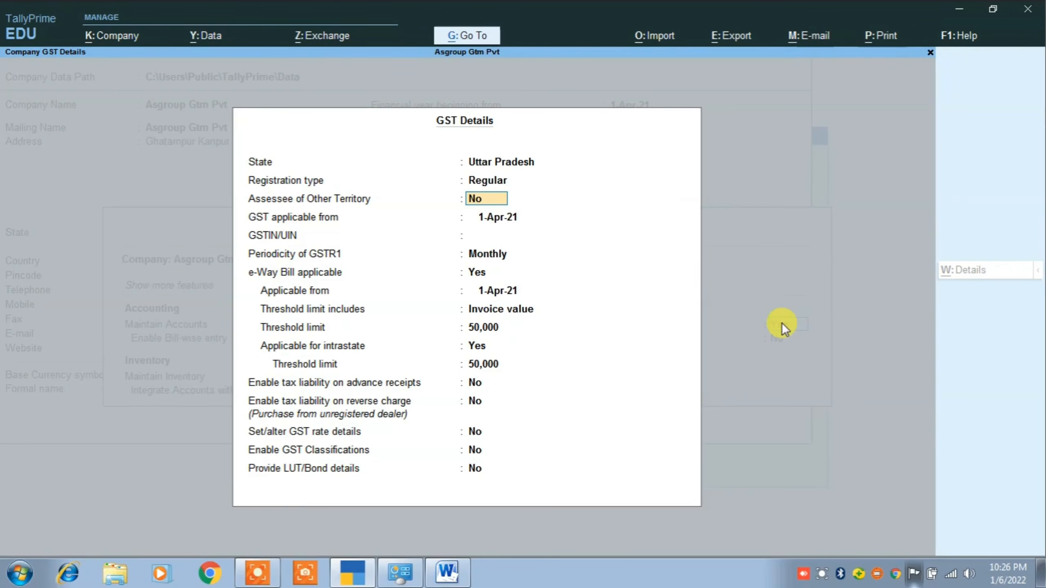
key("Return")
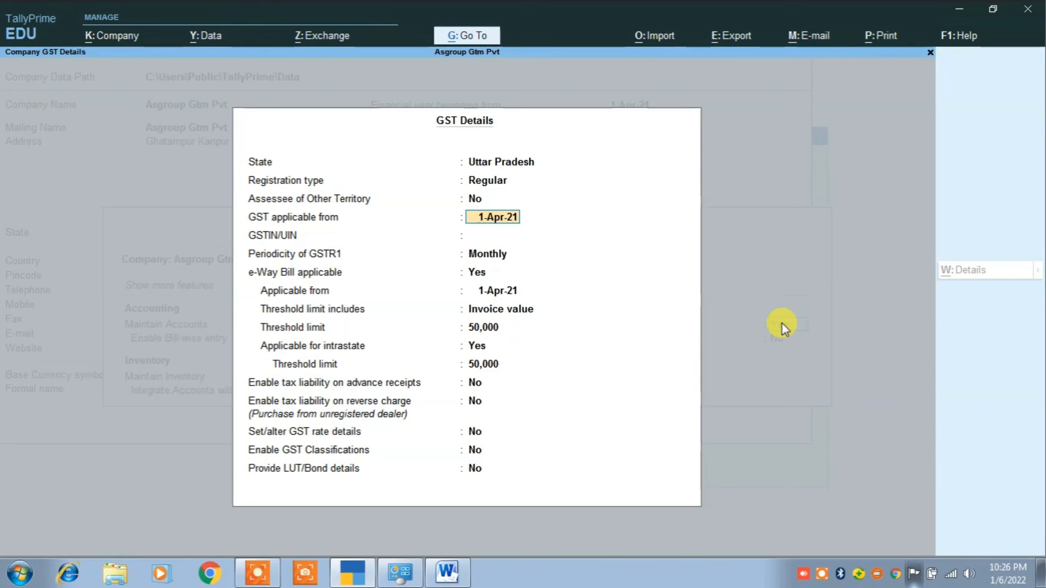
key("Return")
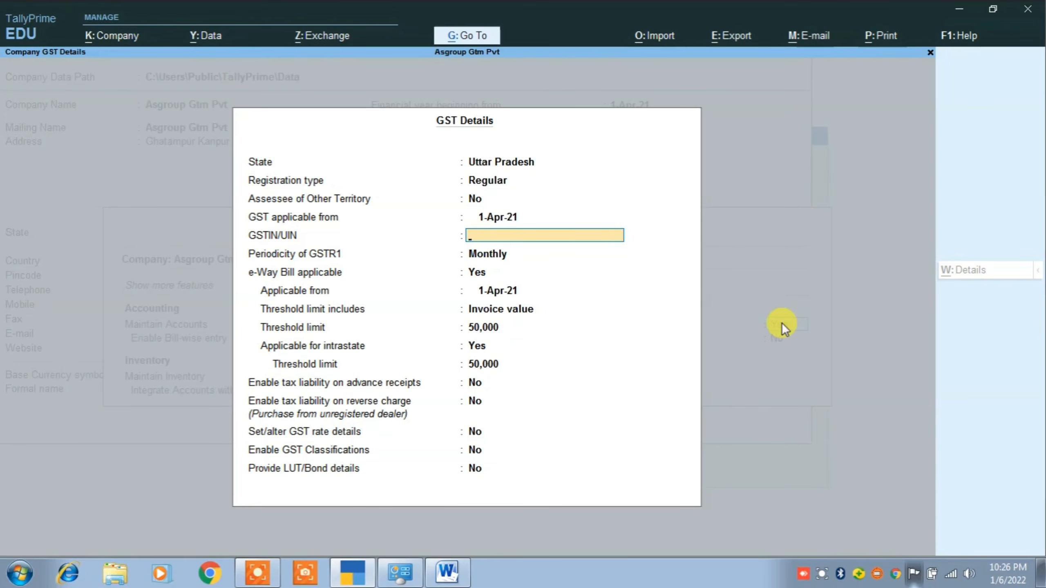
key("Return")
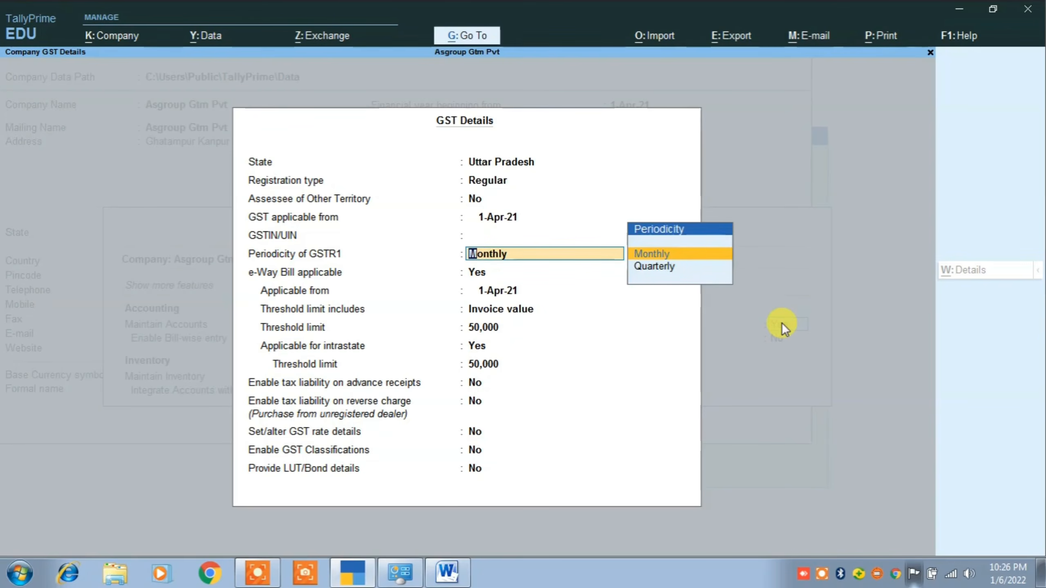
key("Return")
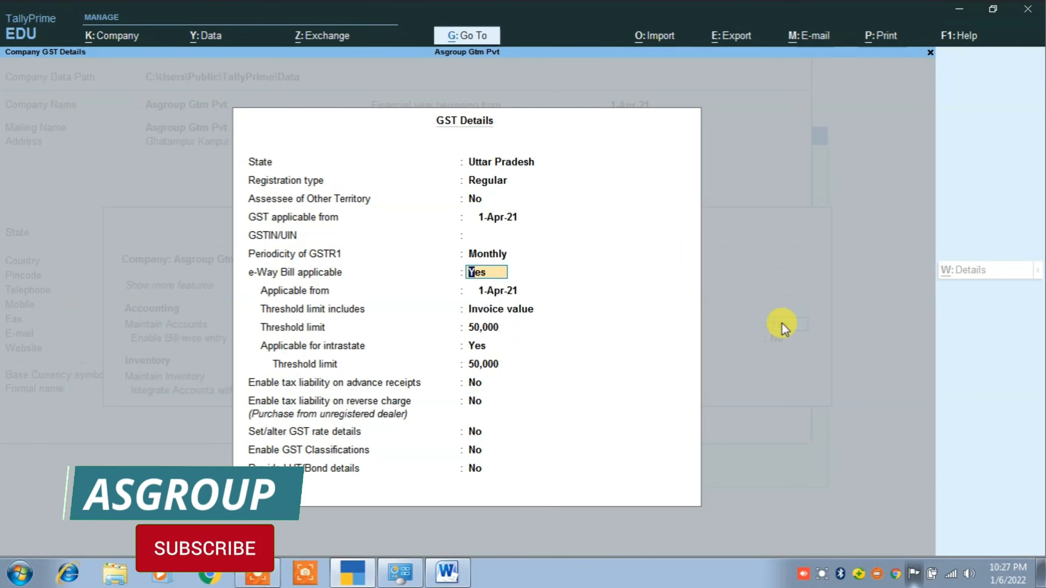
Step: Keep e-Way Bill applicable from 1-Apr-21, base the threshold on Taxable goods value, and accept 50,000 limits with intrastate applicability
key("Return")
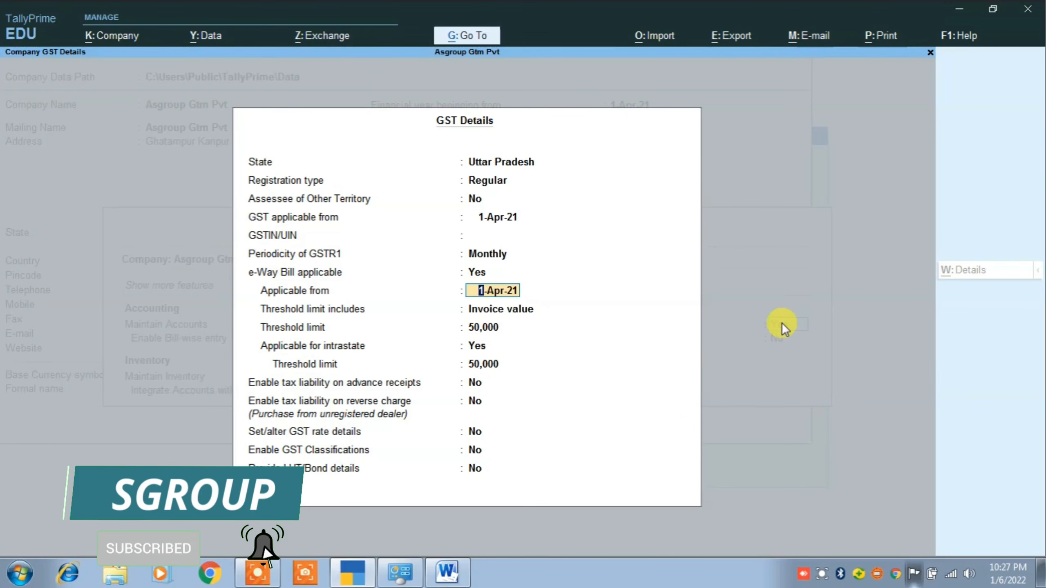
key("Return")
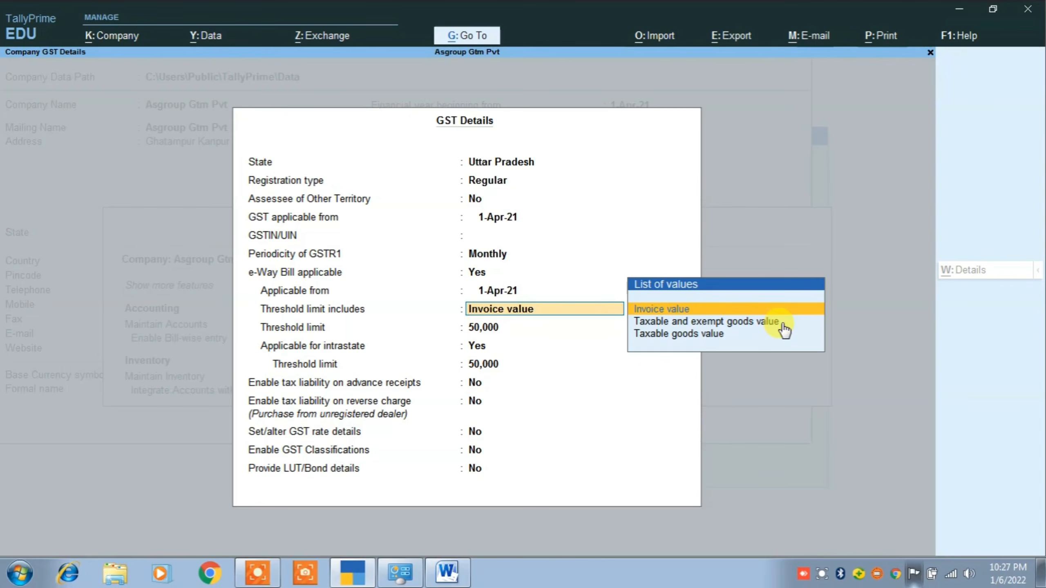
key("Down")
key("Down")
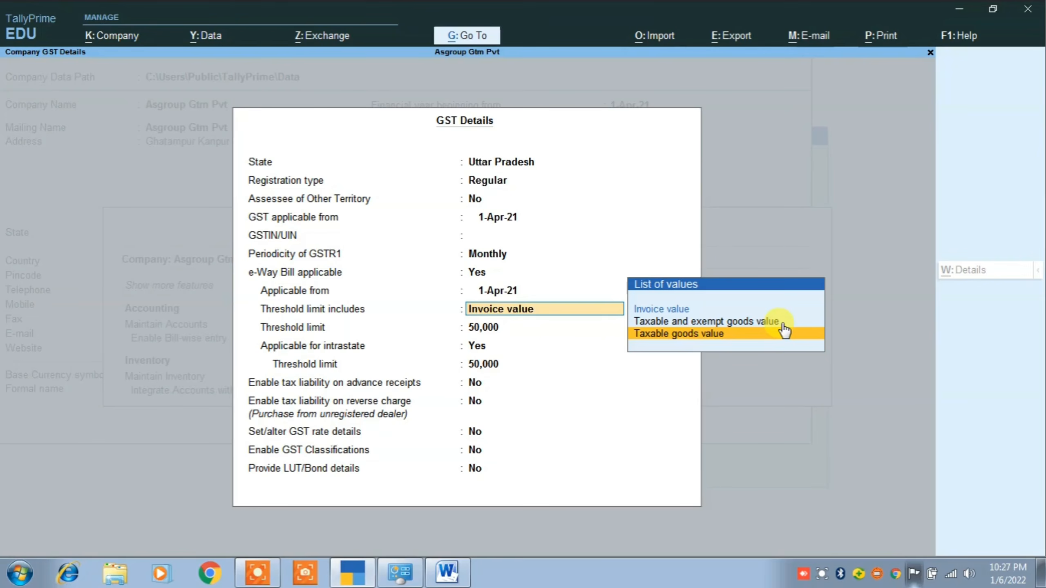
left_click(782, 331)
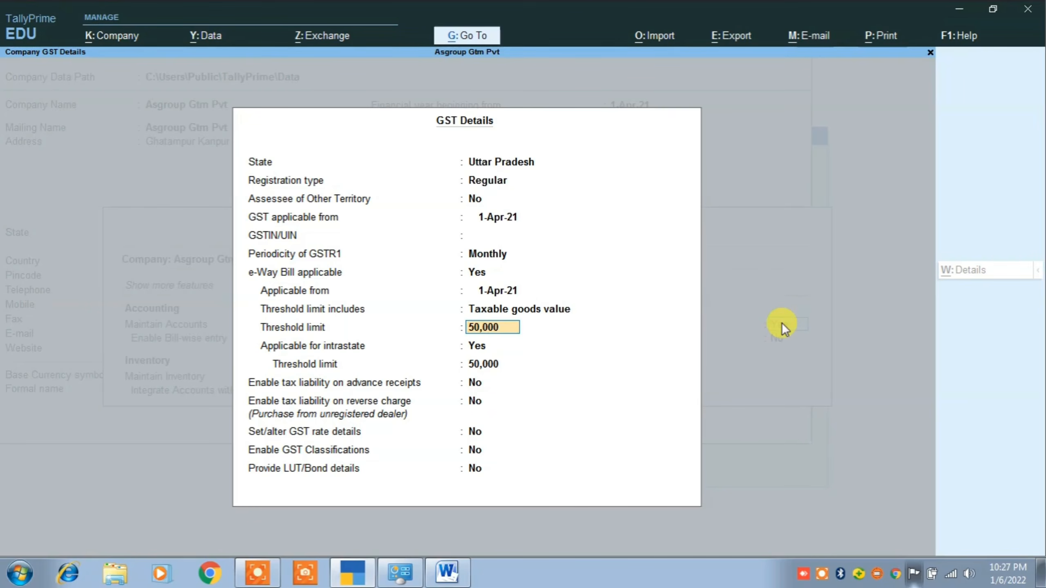
key("Return")
key("Return")
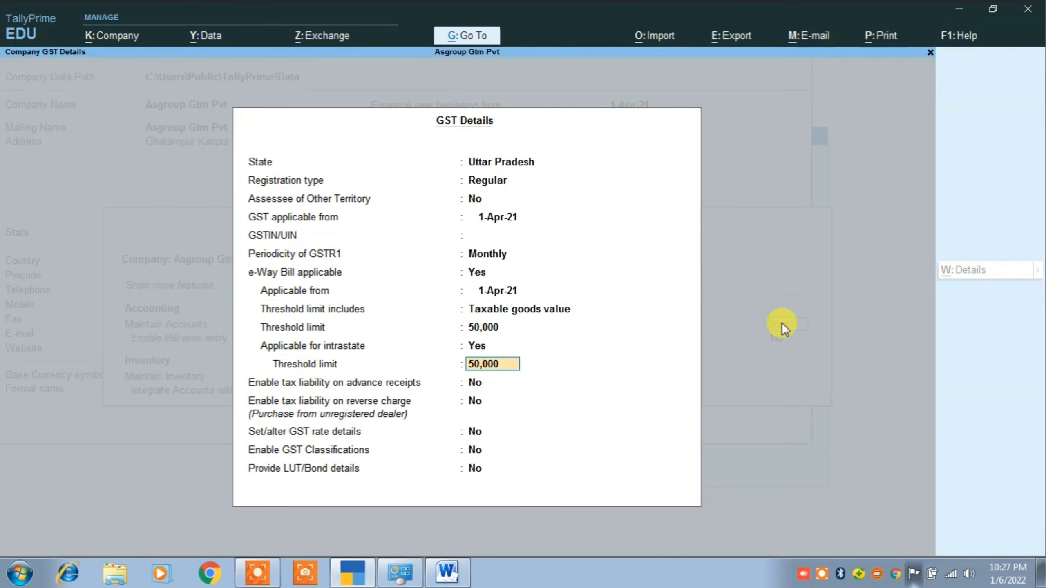
key("Return")
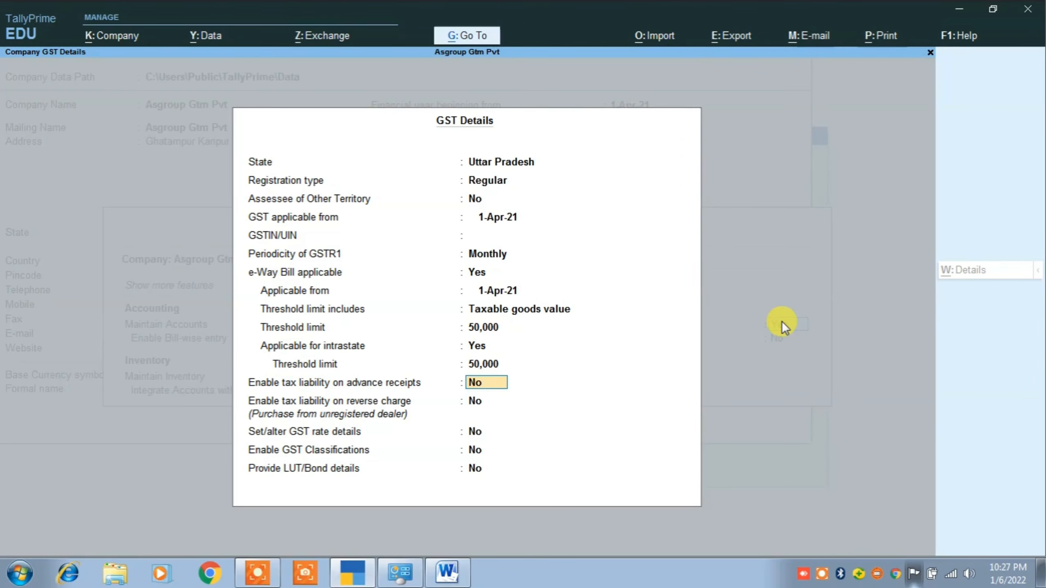
Step: Keep both tax liability options at No, enable setting GST rate details, and set the company's taxability to Taxable
key("Return")
key("Return")
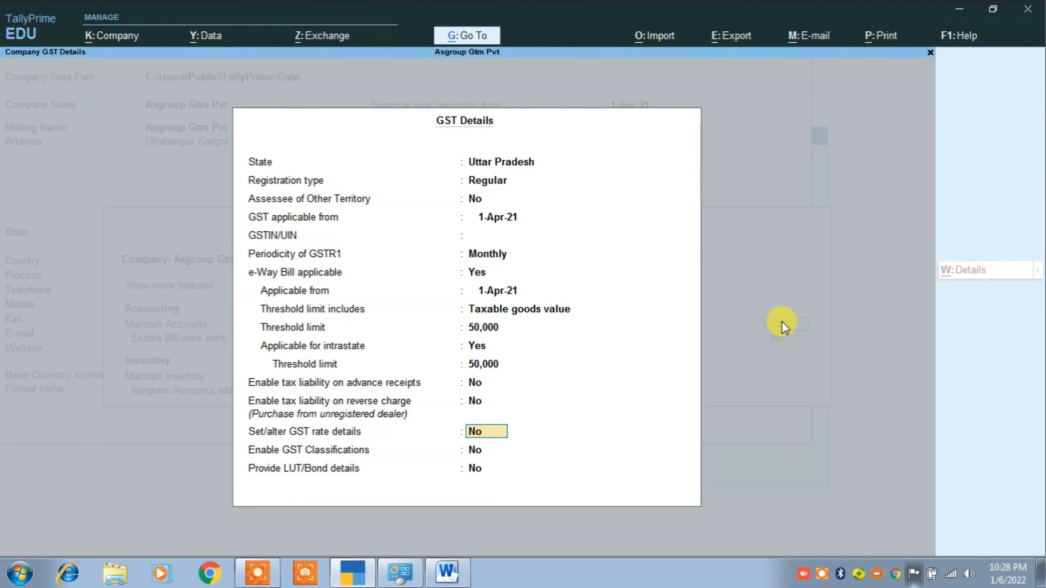
type("y")
key("Return")
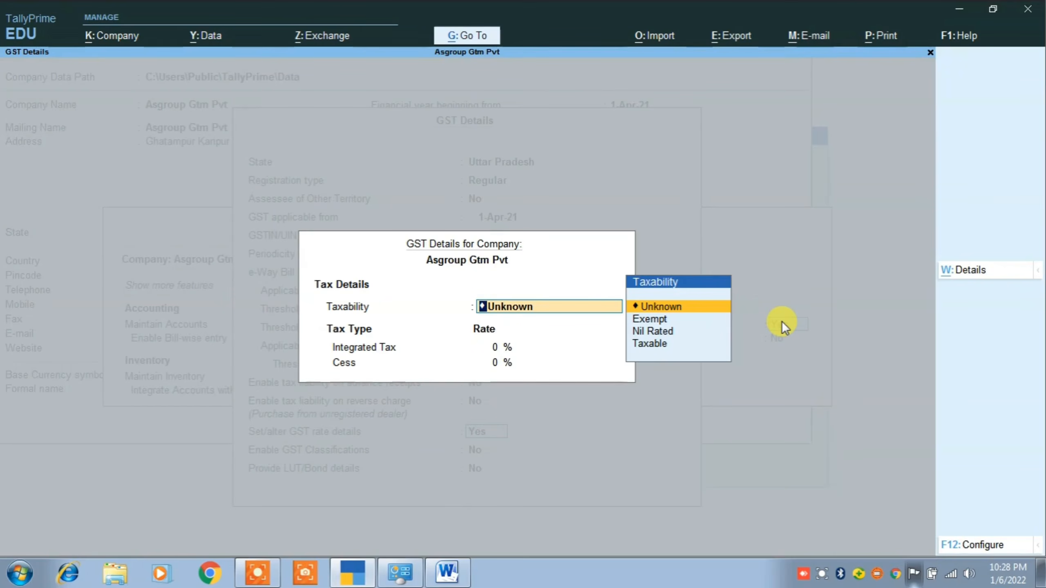
key("Down")
key("Down")
key("Down")
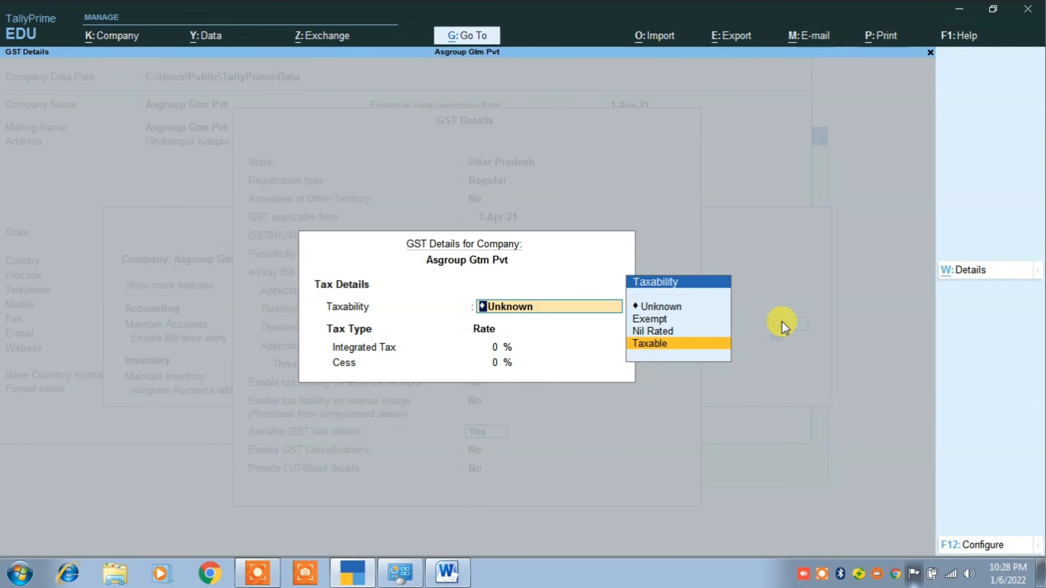
key("Return")
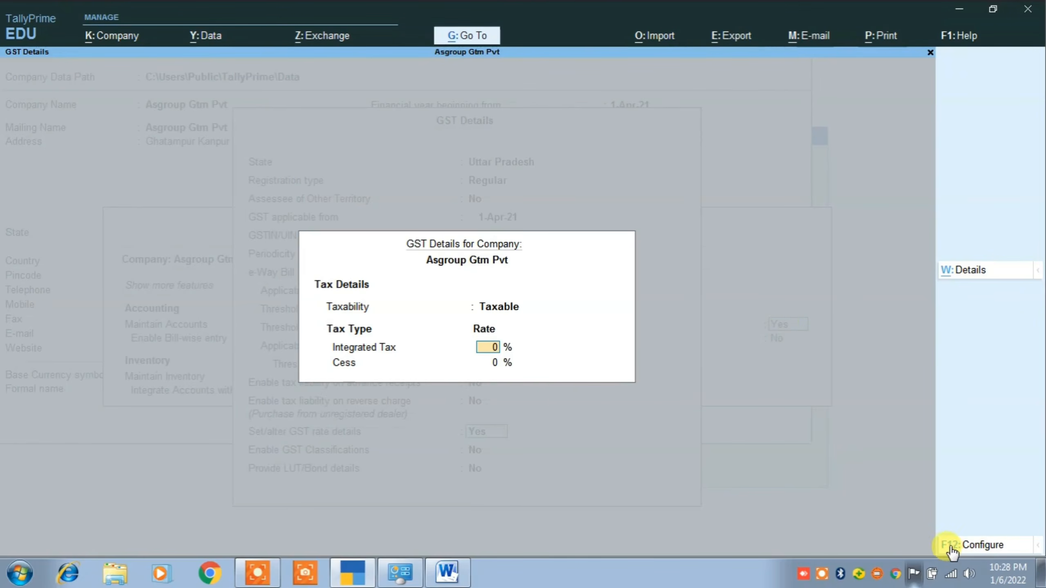
Step: Configure the company's GST rate details to show all GST tax types, leaving the other configuration options at No
left_click(976, 547)
key("Return")
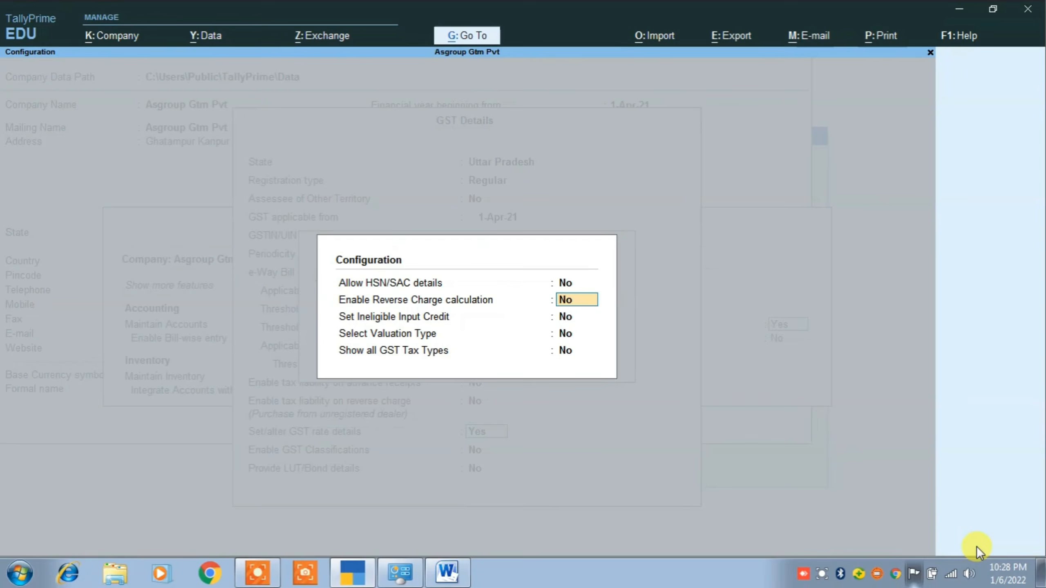
key("Return")
key("Return")
key("Return")
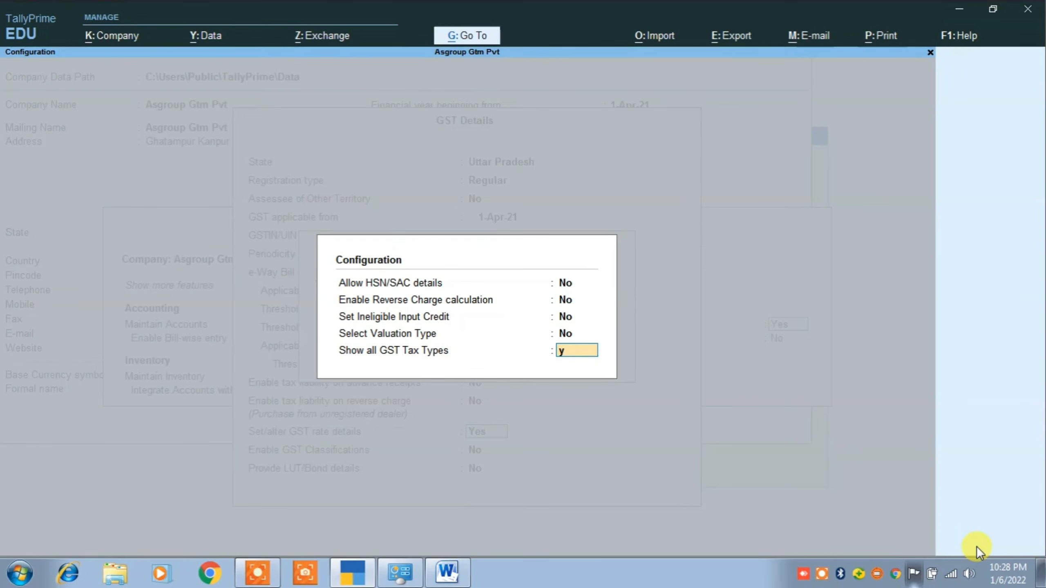
key("Return")
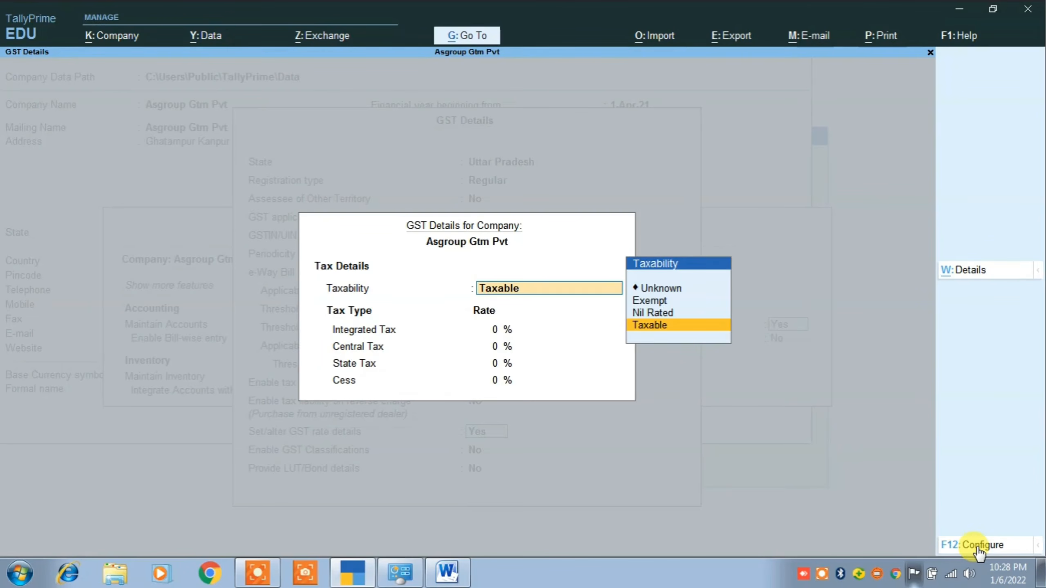
Step: Keep taxability as Taxable, set the integrated tax rate to 18%, and save the GST details and company features
key("Return")
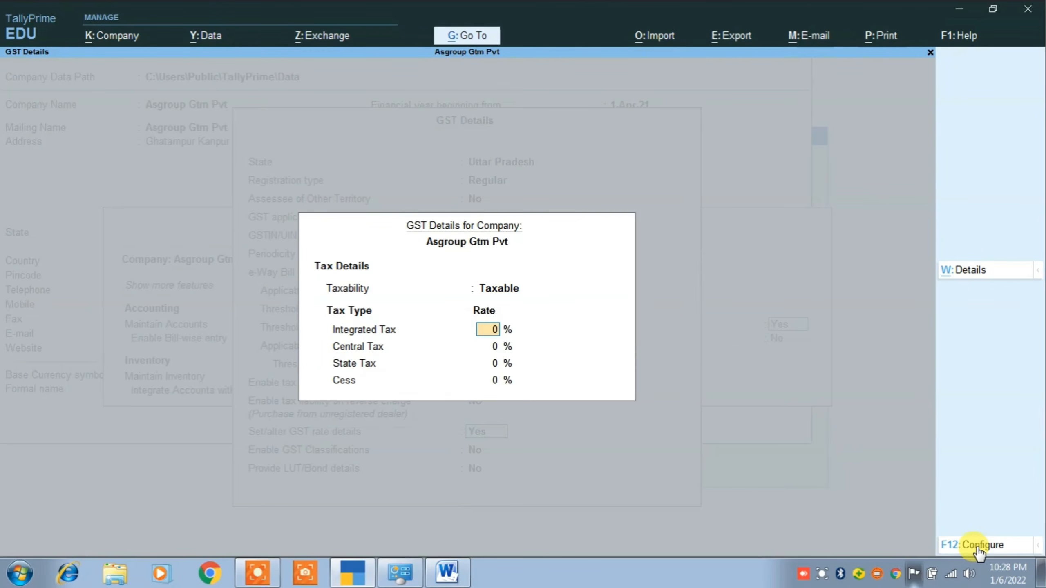
type("18")
key("Return")
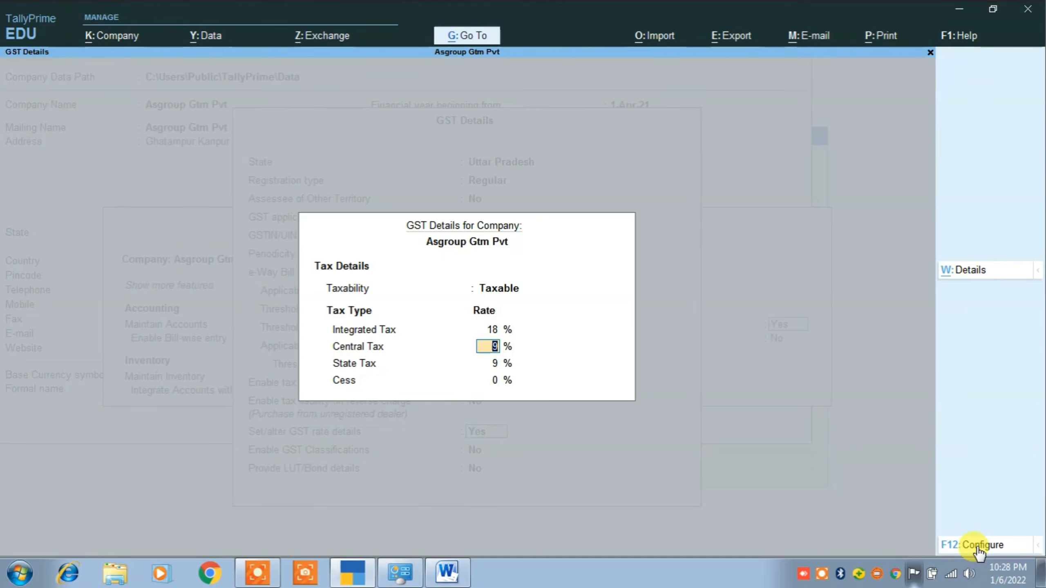
key("ctrl+a")
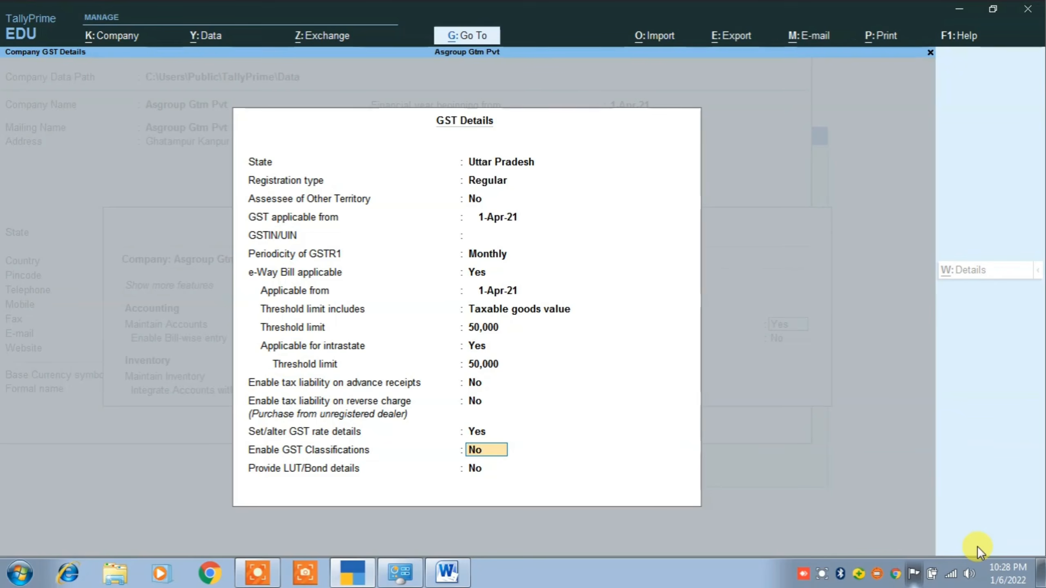
key("ctrl+a")
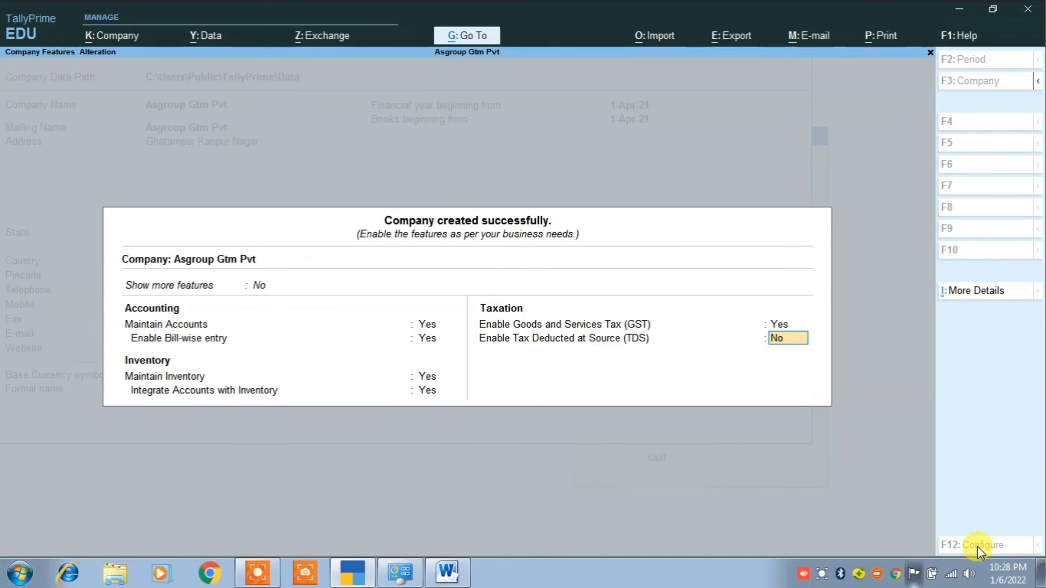
key("ctrl+a")
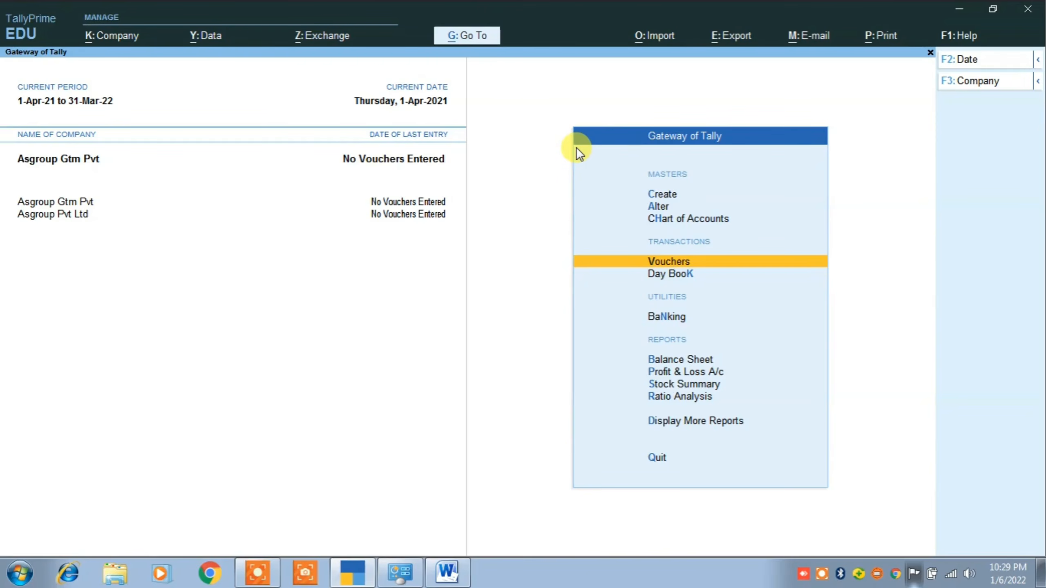
Step: Open the company's GST details from master alteration to review them, and leave without saving
left_click(655, 208)
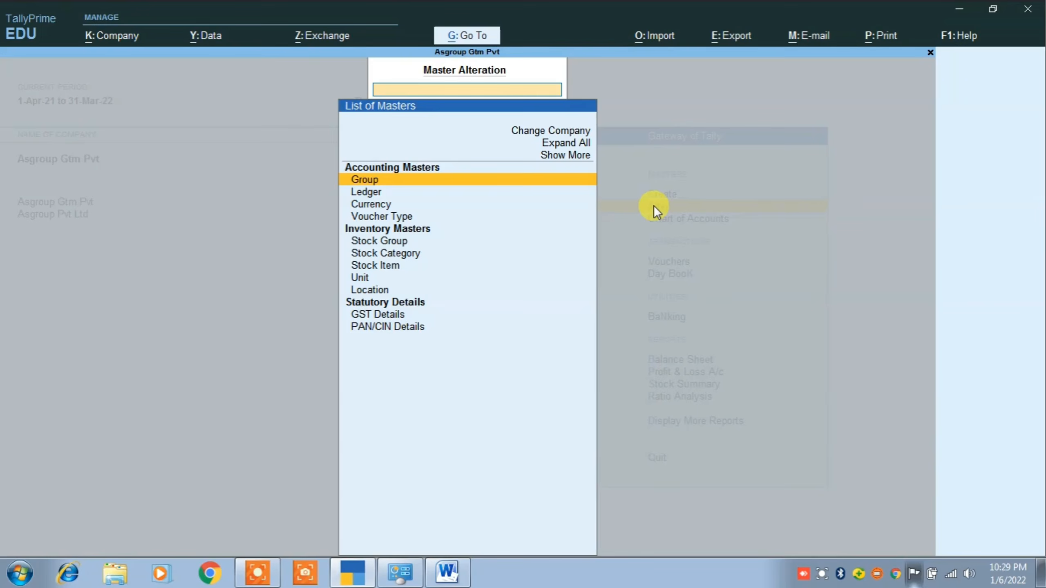
key("Down")
key("Down")
key("Down")
key("Down")
key("Down")
key("Down")
key("Down")
key("Down")
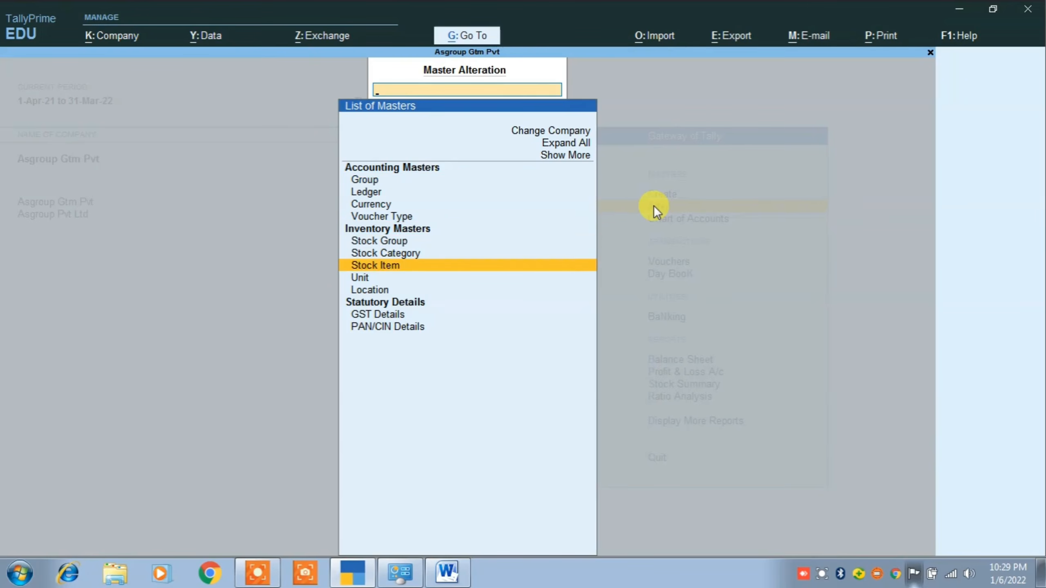
key("Down")
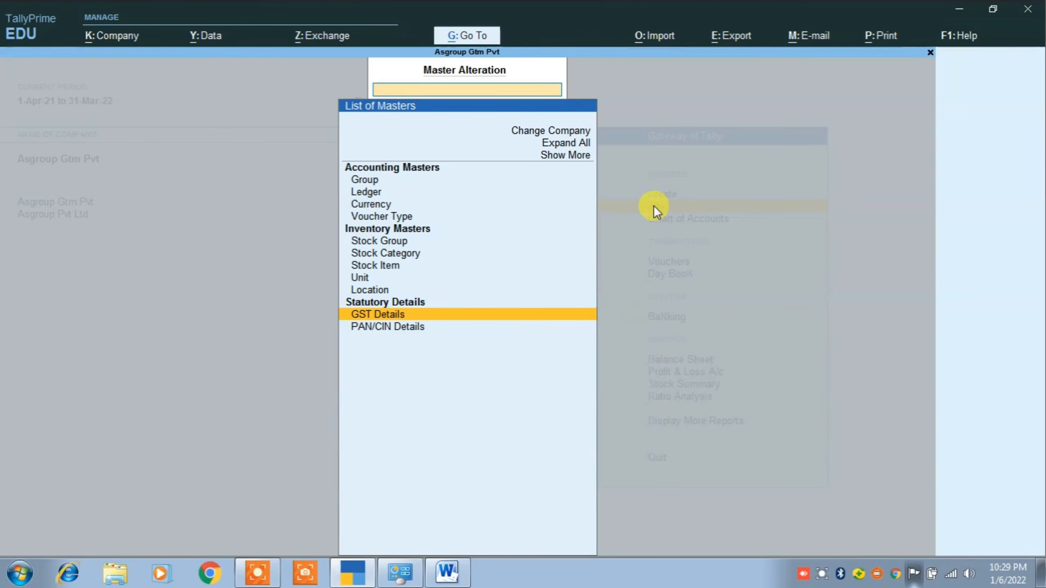
key("Return")
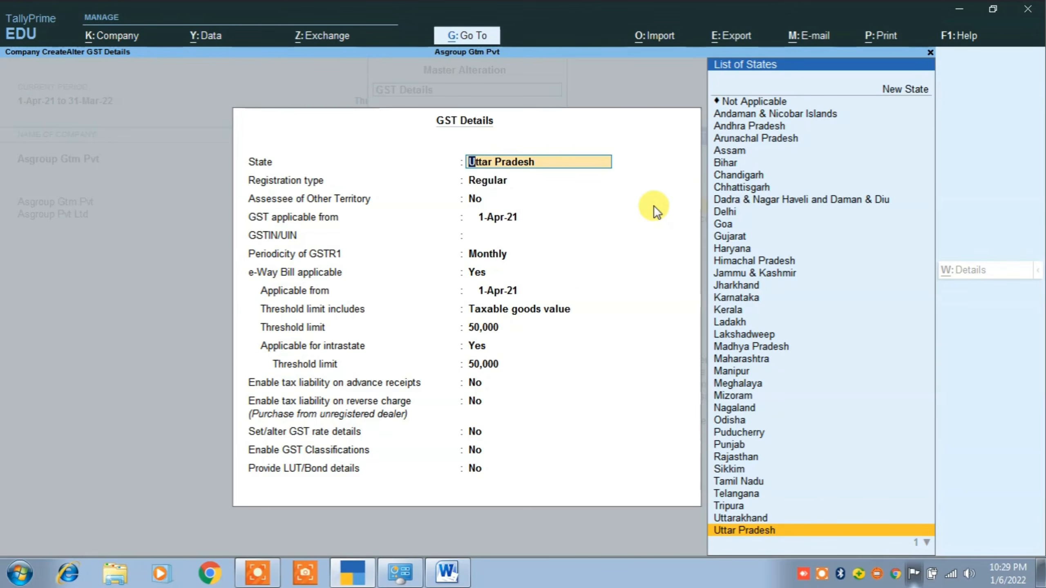
key("BackSpace")
key("Escape")
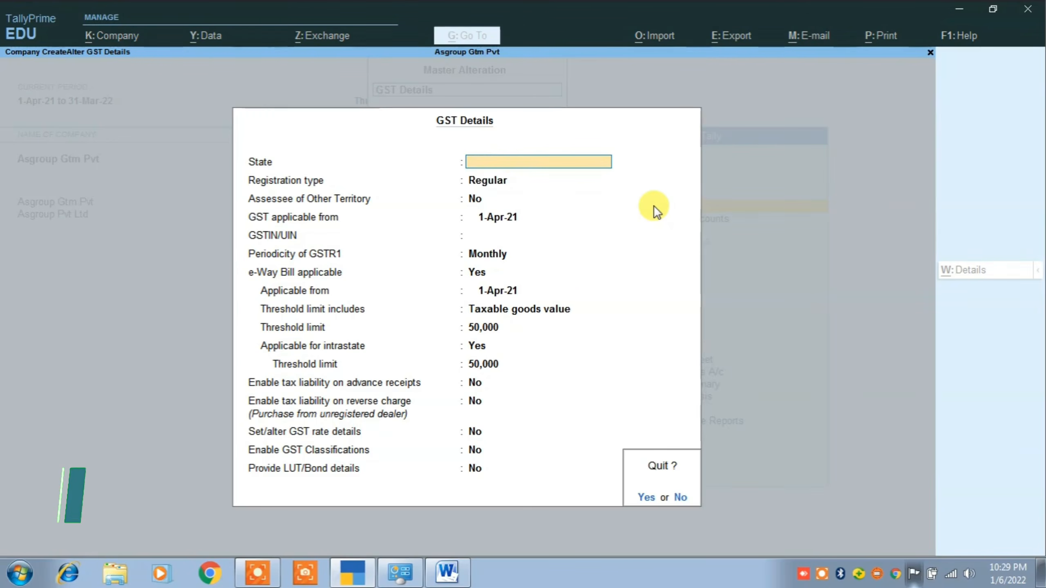
key("y")
key("Escape")
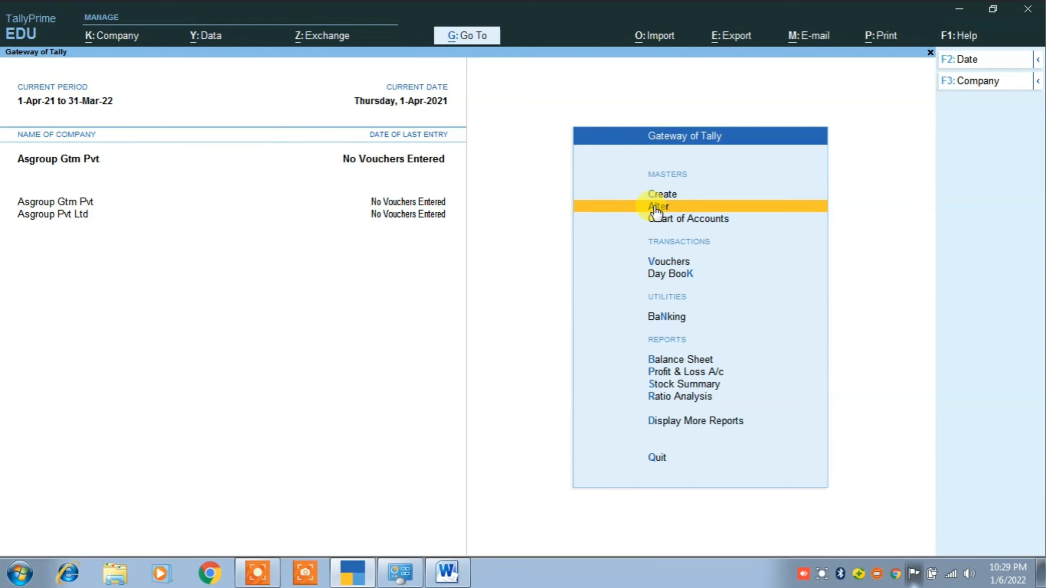
Step: Start a new stock item master and name it Samsung J2
key("Up")
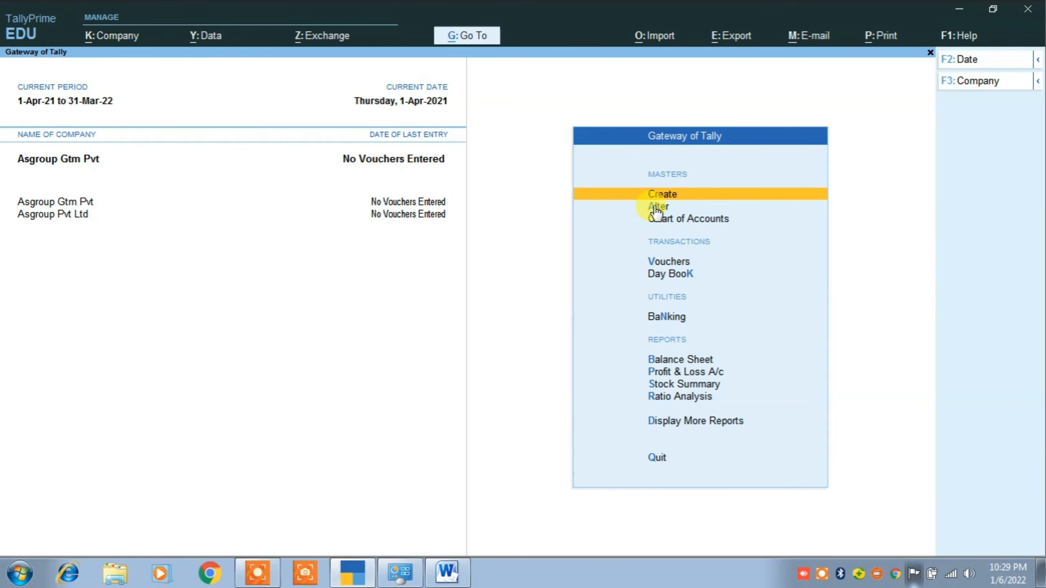
key("Return")
key("Down")
key("Down")
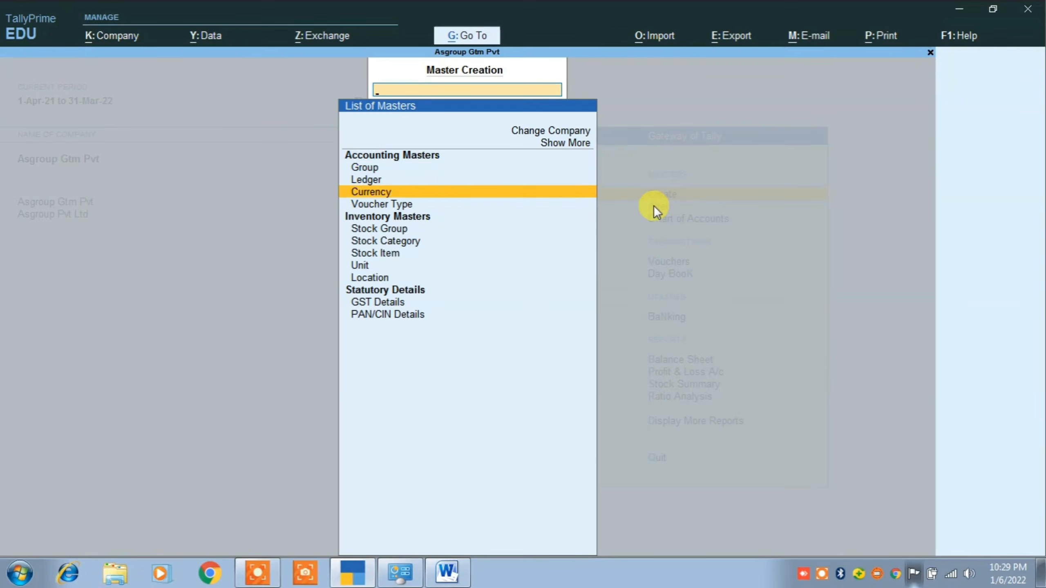
key("Down")
key("Down")
key("Down")
key("Down")
key("Up")
key("Up")
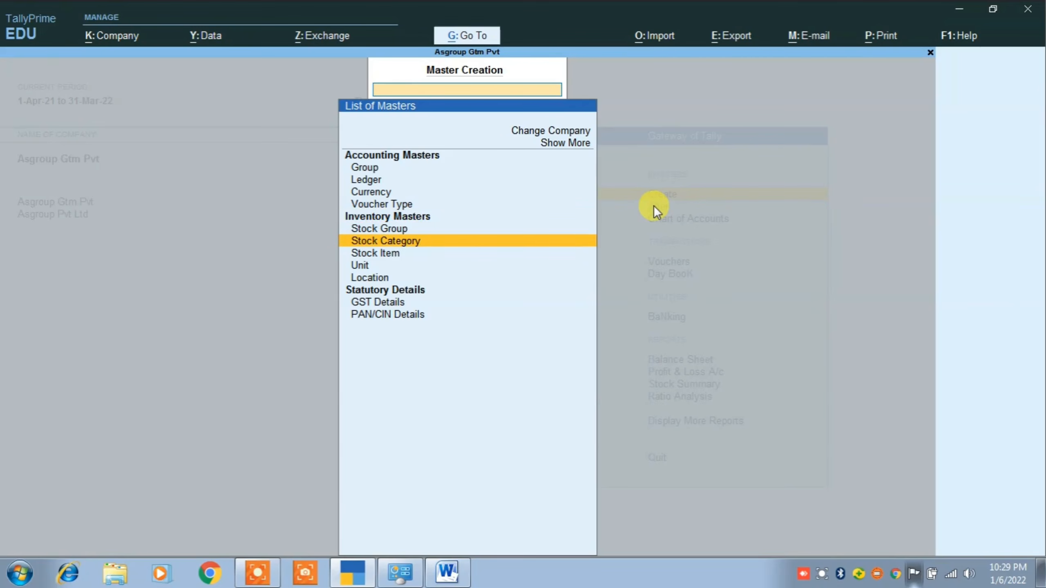
key("Down")
key("Down")
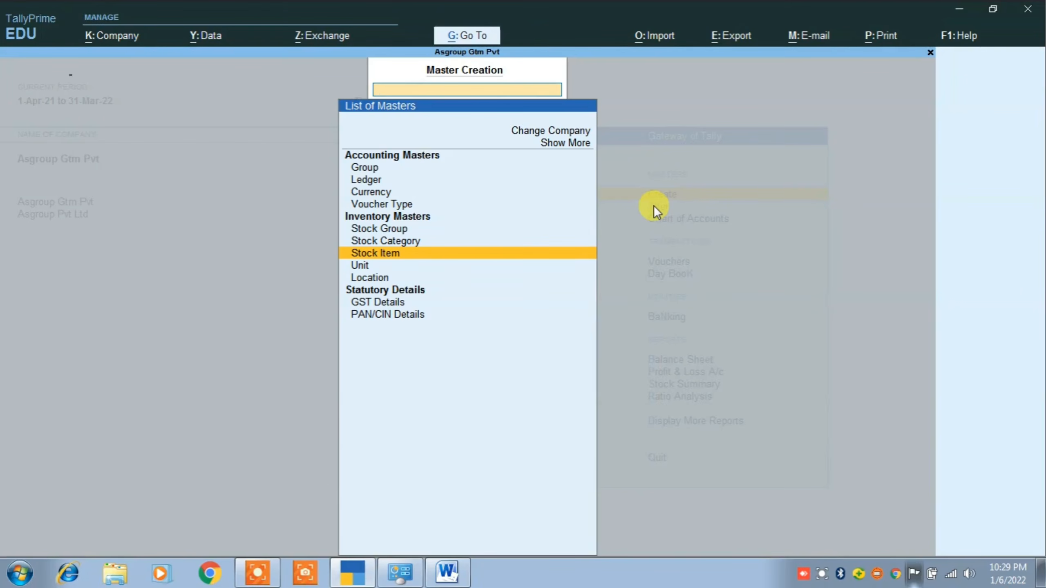
key("Return")
type("Sam")
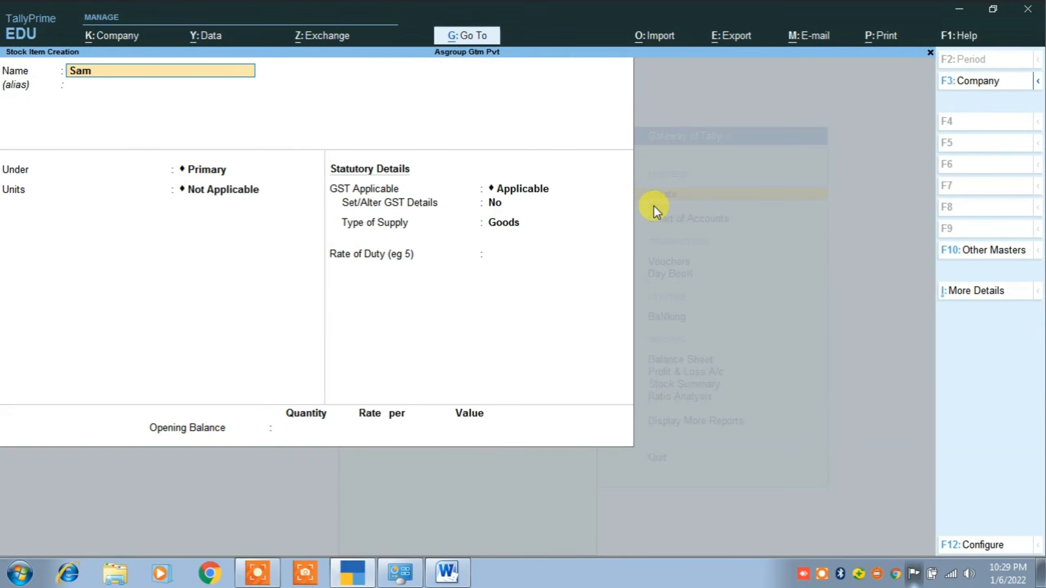
type("sung J2")
key("Return")
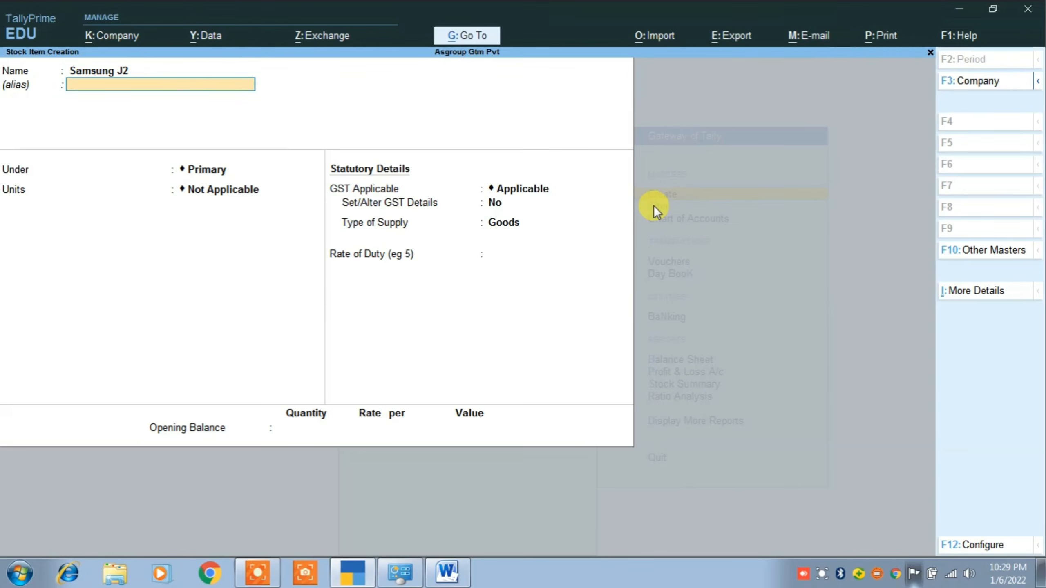
Step: Leave the item's alias blank and create a Samsung stock group under Primary as its parent group
key("Return")
key("alt+c")
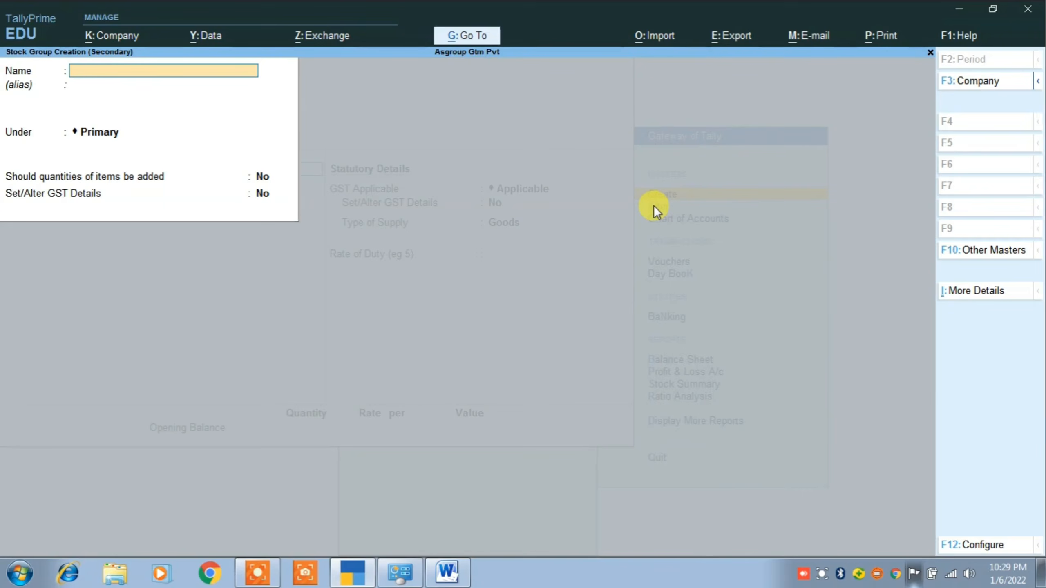
type("Samsung")
key("Return")
key("Return")
key("Return")
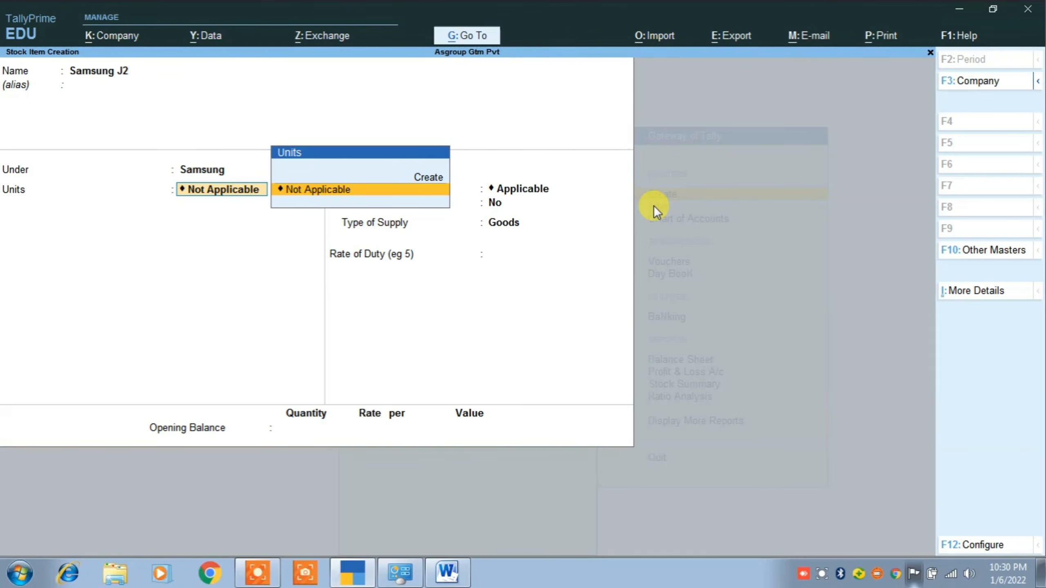
Step: Create a simple unit for the item with symbol pcs, no formal name, UQC PCS-PIECES and 0 decimal places
key("Up")
key("Return")
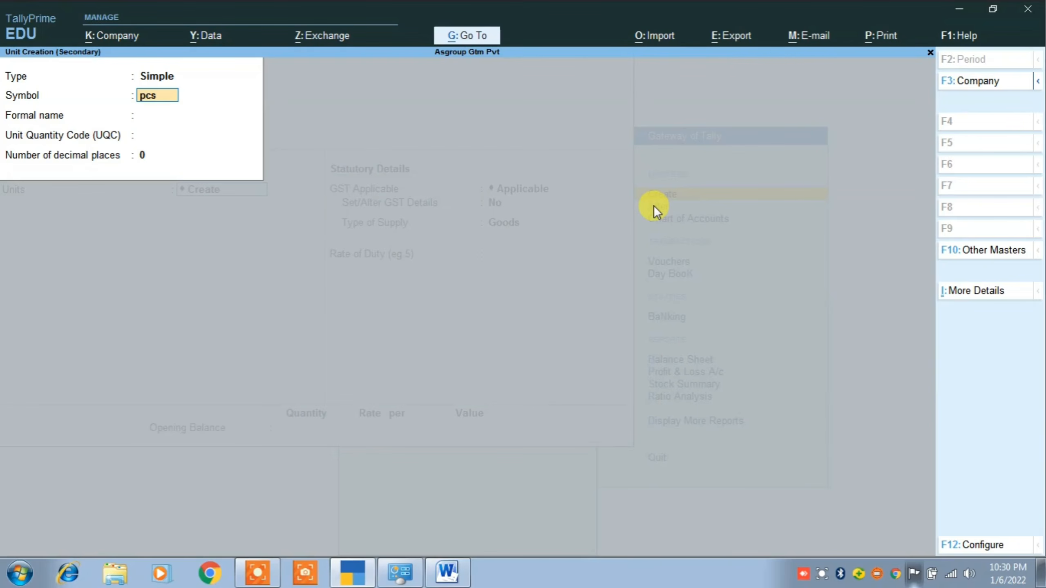
key("Return")
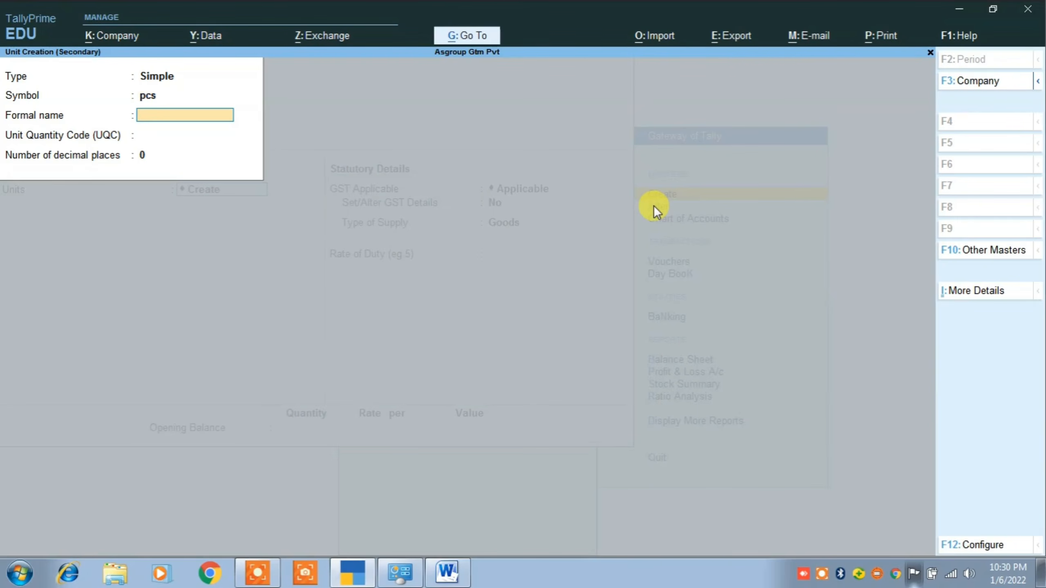
key("Return")
type("p")
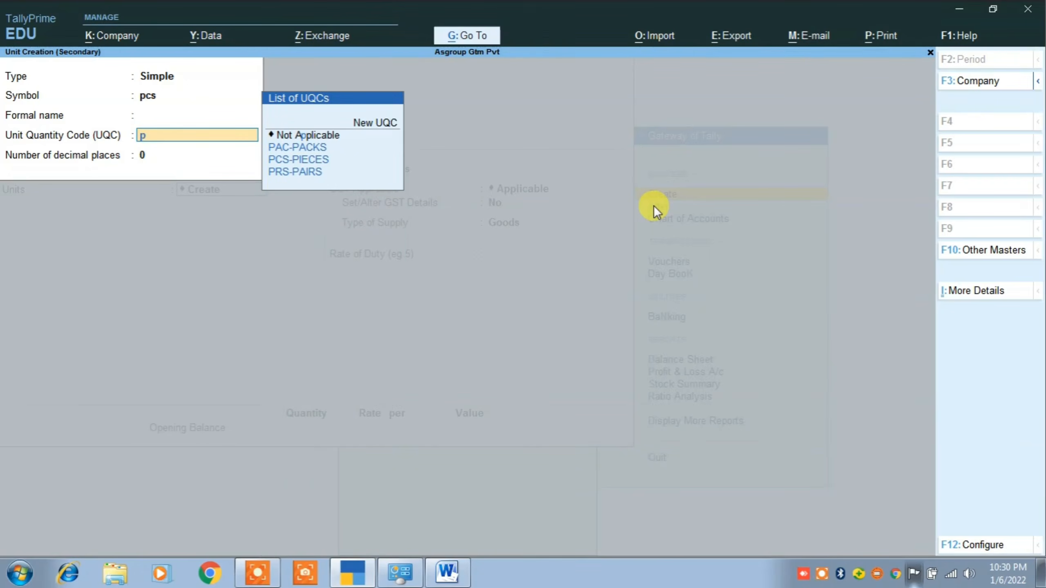
key("Down")
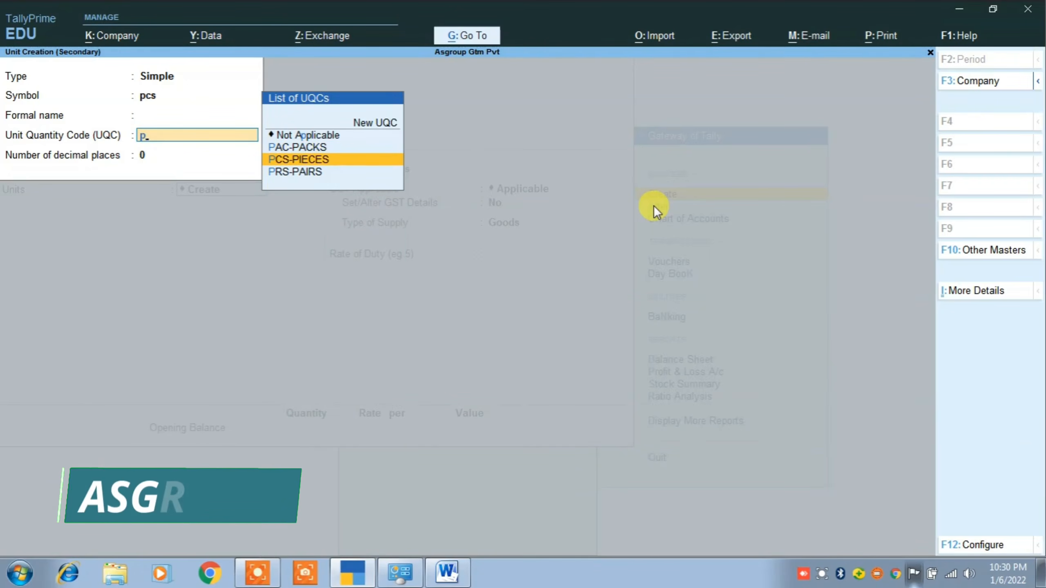
key("Return")
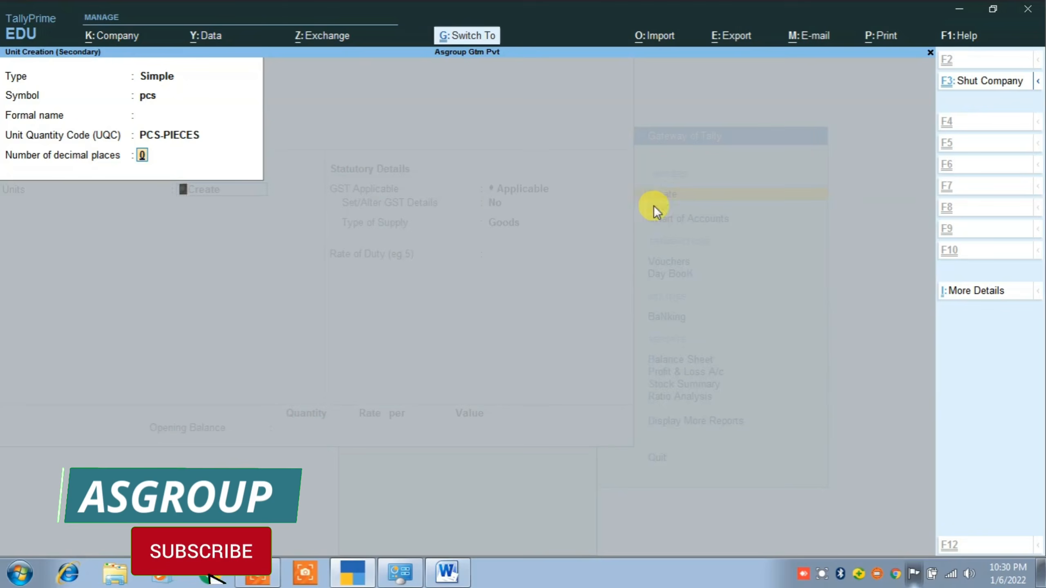
key("Return")
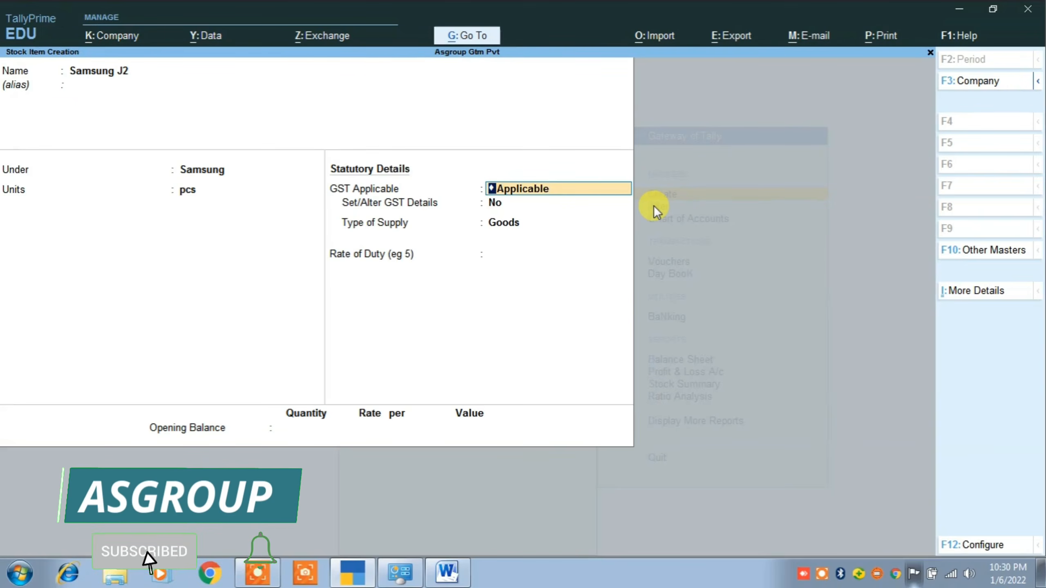
Step: Keep GST applicable for the stock item, enable setting its GST details, and keep the calculation type On Value
key("Return")
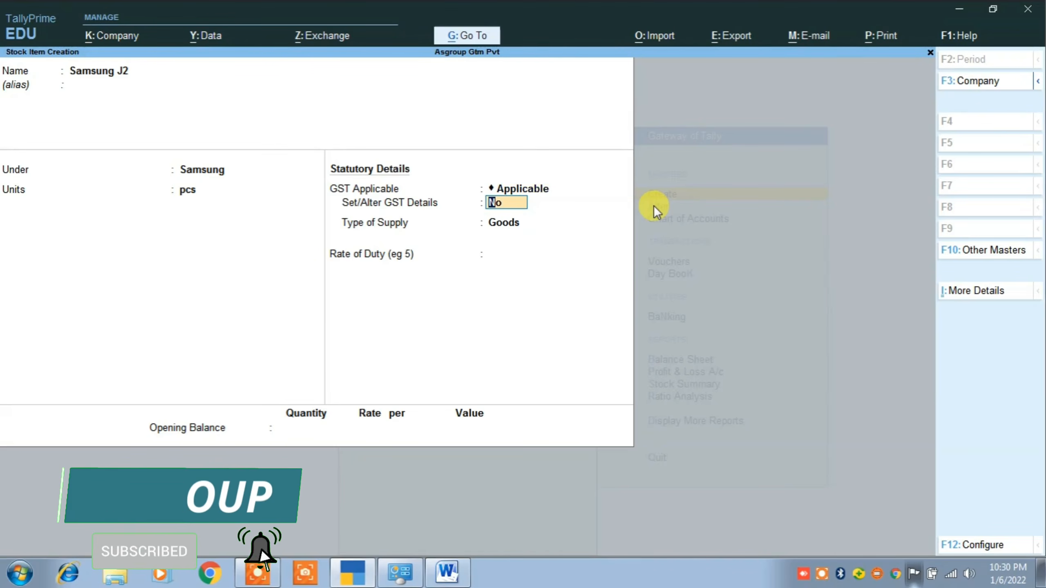
type("y")
key("Return")
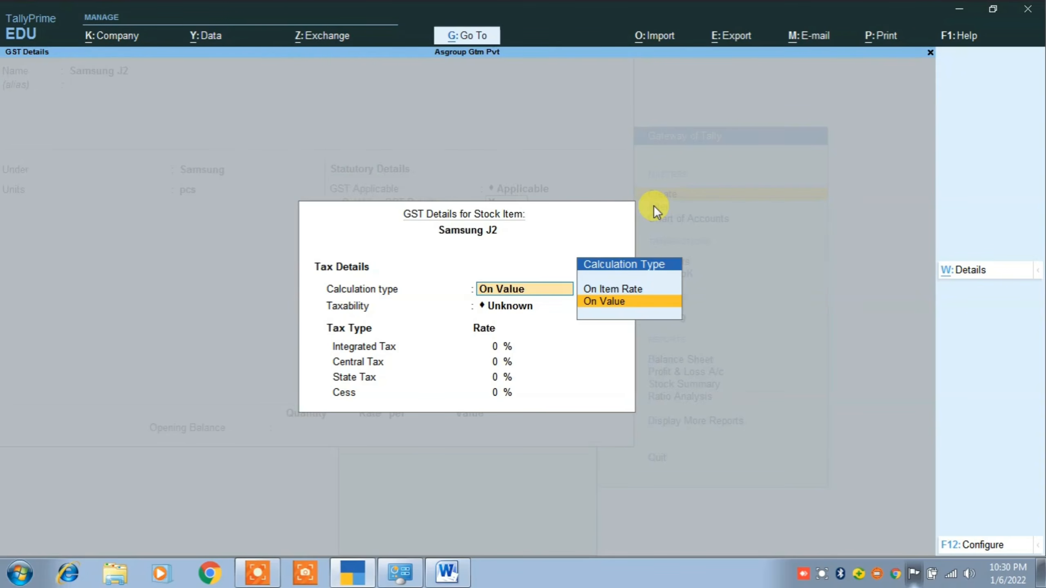
key("Return")
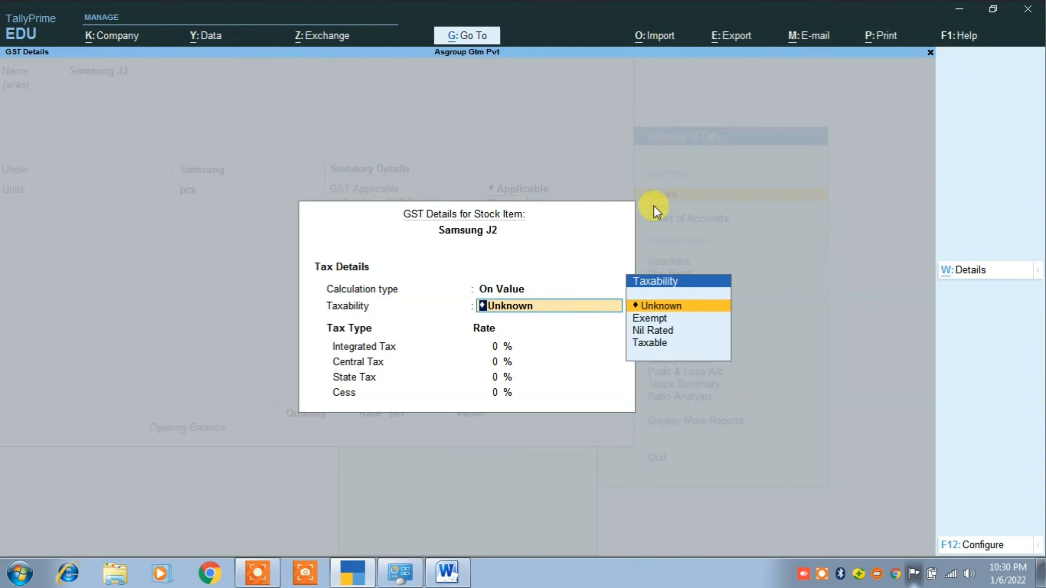
Step: Set the stock item's taxability to Taxable with an integrated tax rate of 18%
key("Down")
key("Down")
key("Down")
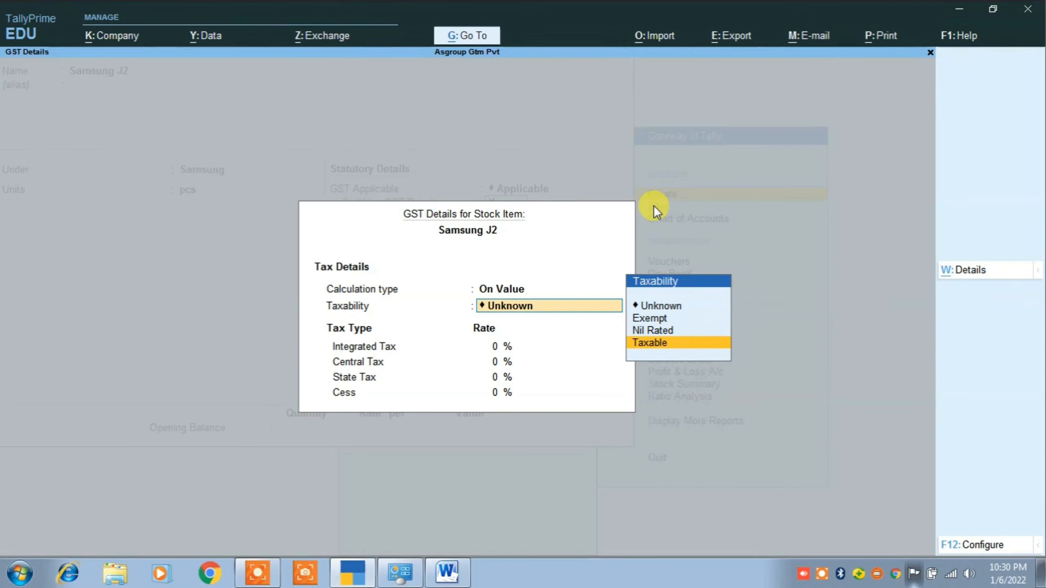
key("Return")
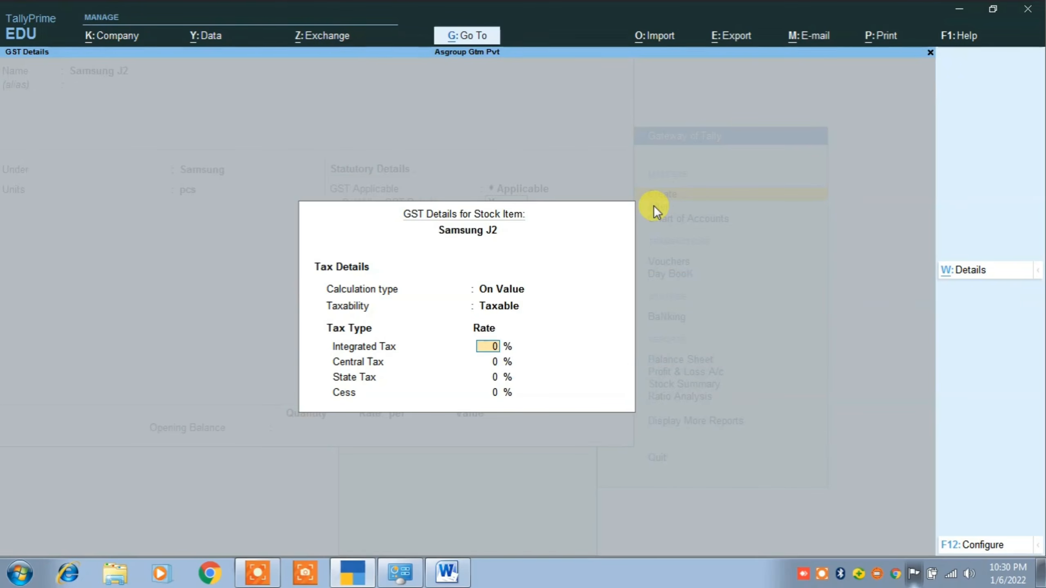
type("18")
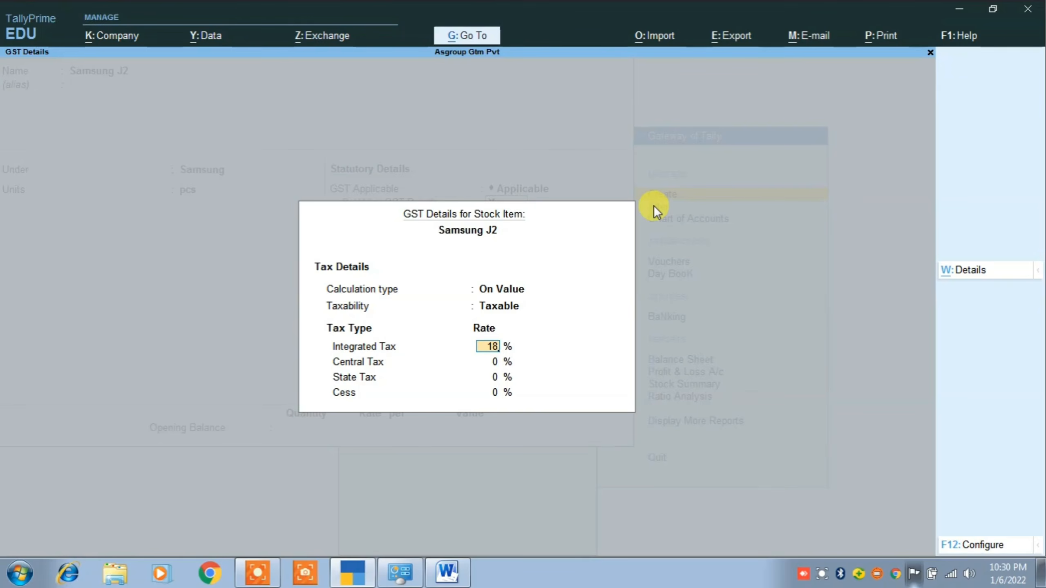
key("Return")
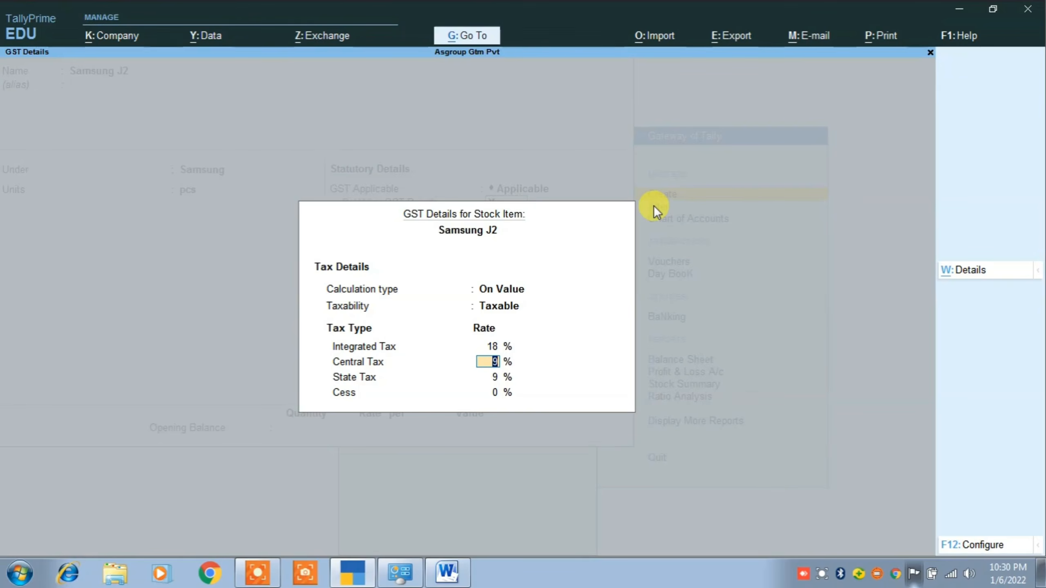
Step: Accept the GST details, keep the type of supply as Goods, and save the Samsung J2 stock item
key("ctrl+a")
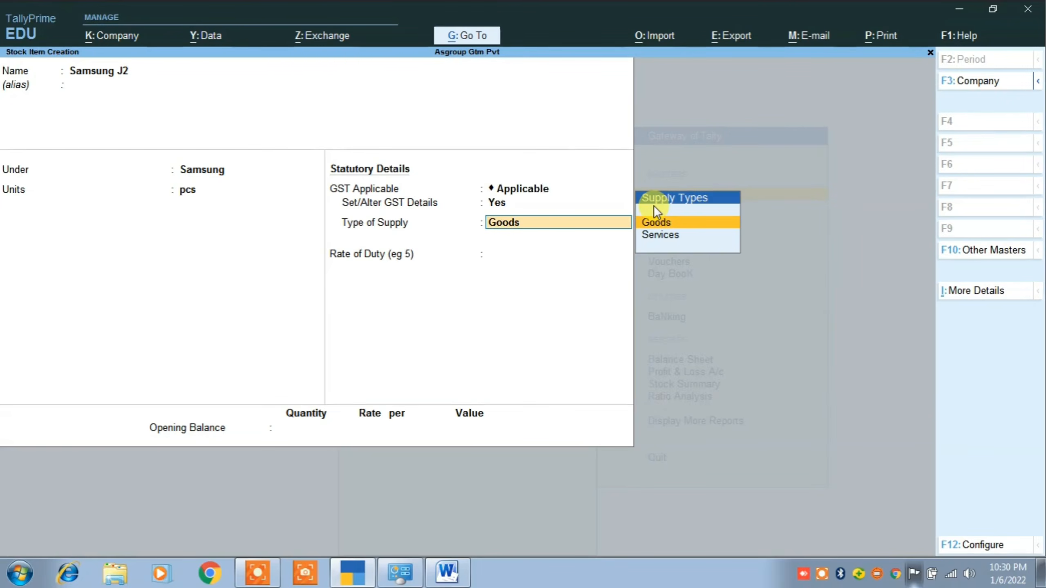
key("Return")
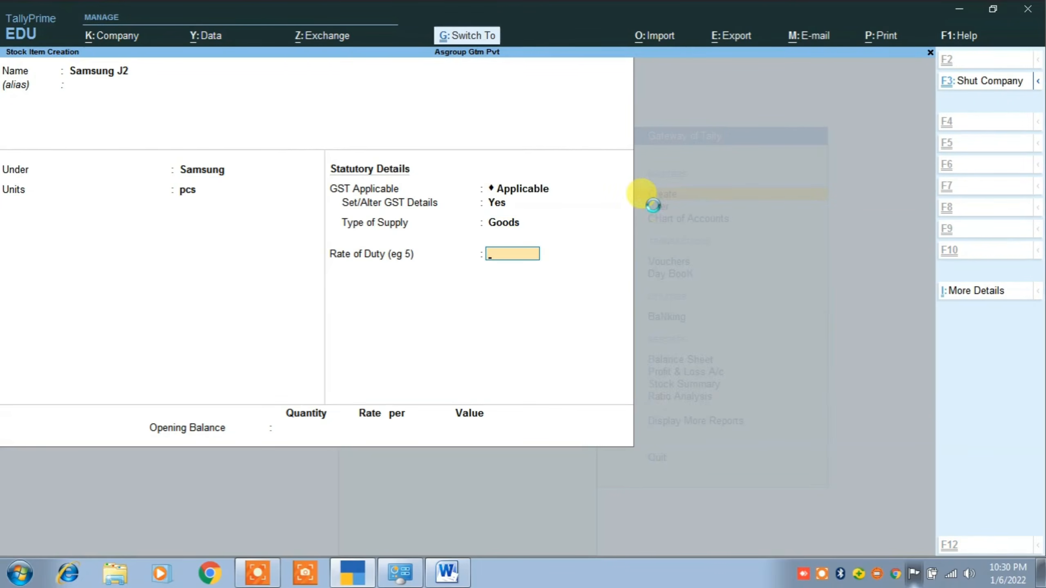
key("ctrl+a")
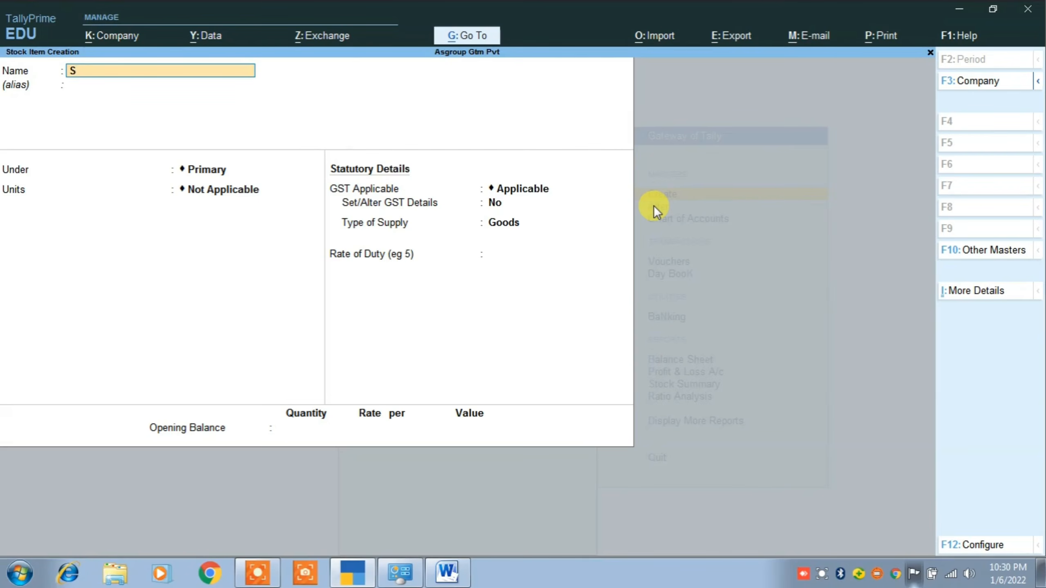
Step: Name a new stock item Samsung J 7 with no alias, under the Samsung group with pcs as its unit
type("Samsung J 7")
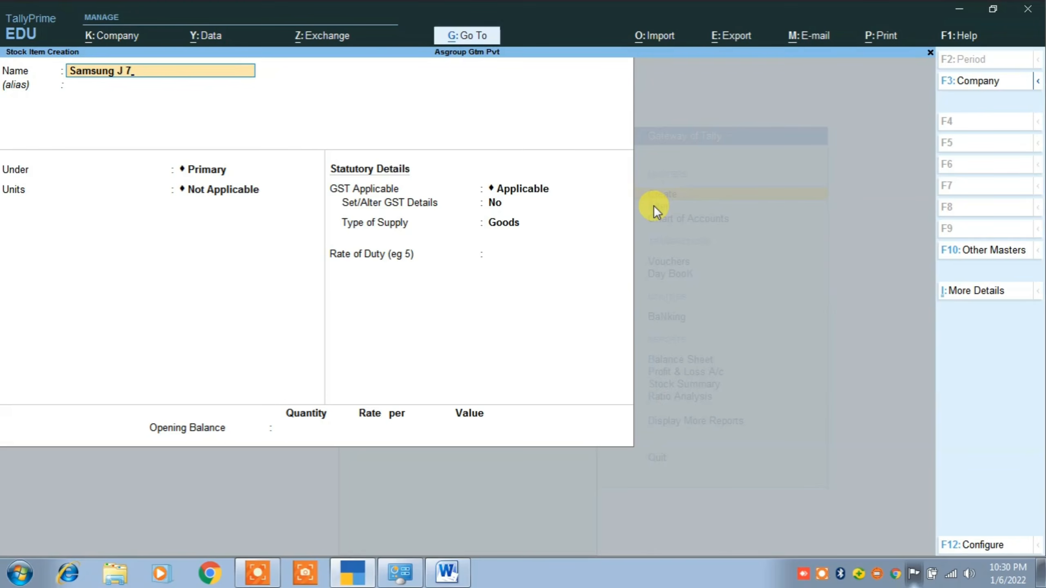
key("Return")
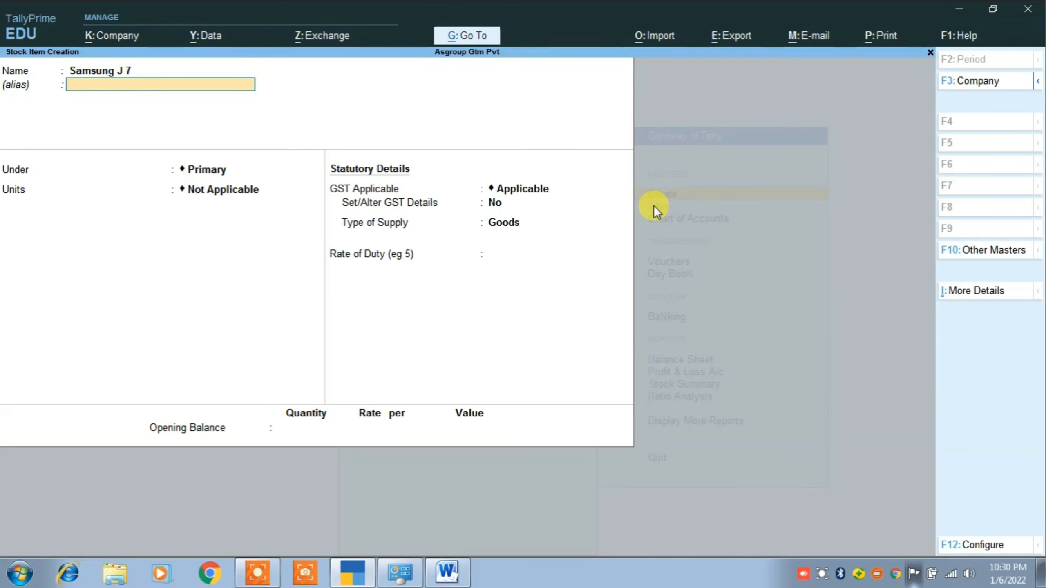
key("Return")
key("Down")
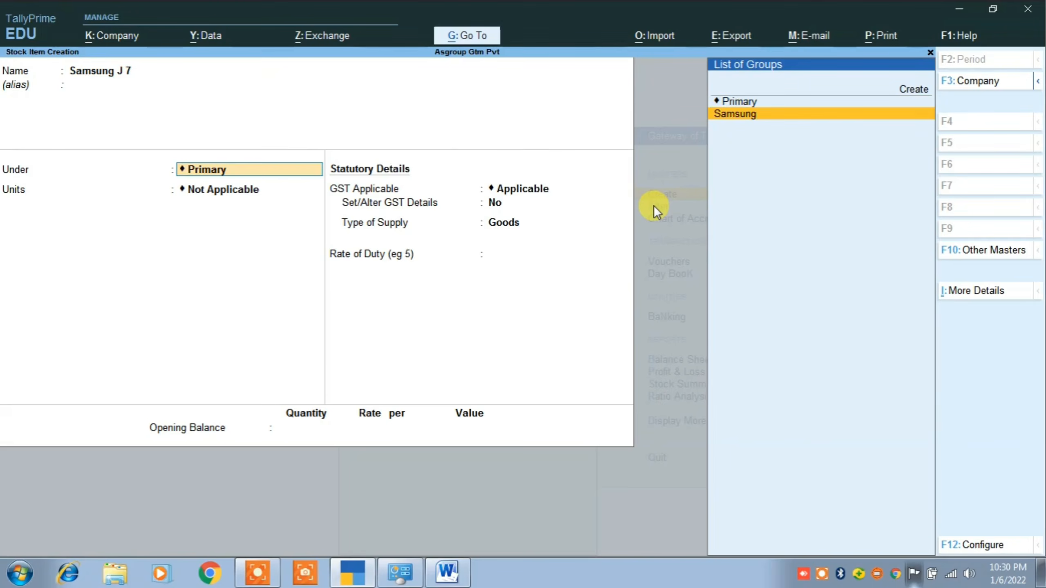
key("Return")
key("Down")
key("Return")
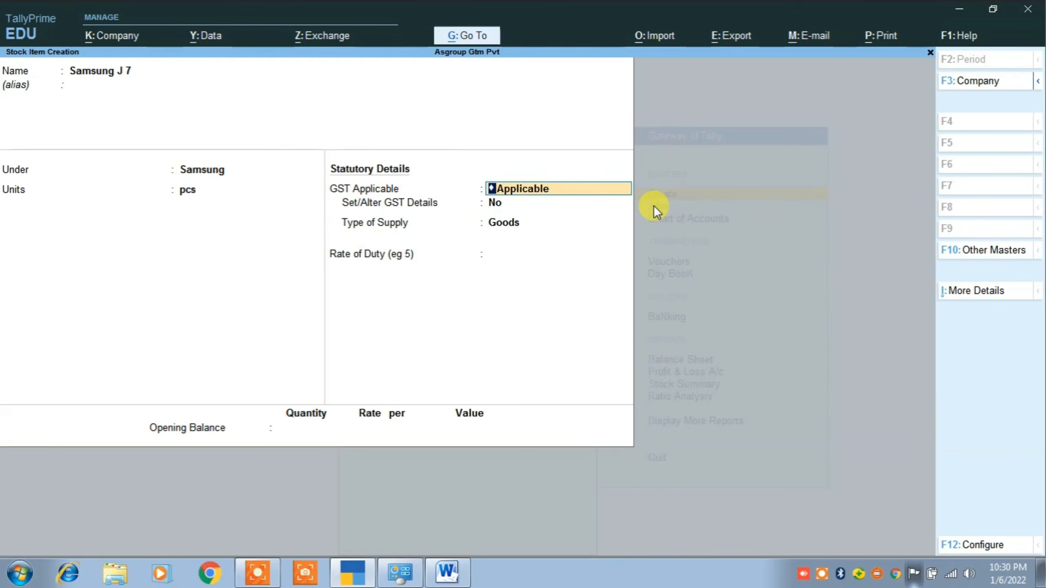
Step: Keep GST applicable, enable setting the item's GST details, and choose calculation type On Value and taxability Taxable
key("Return")
key("Return")
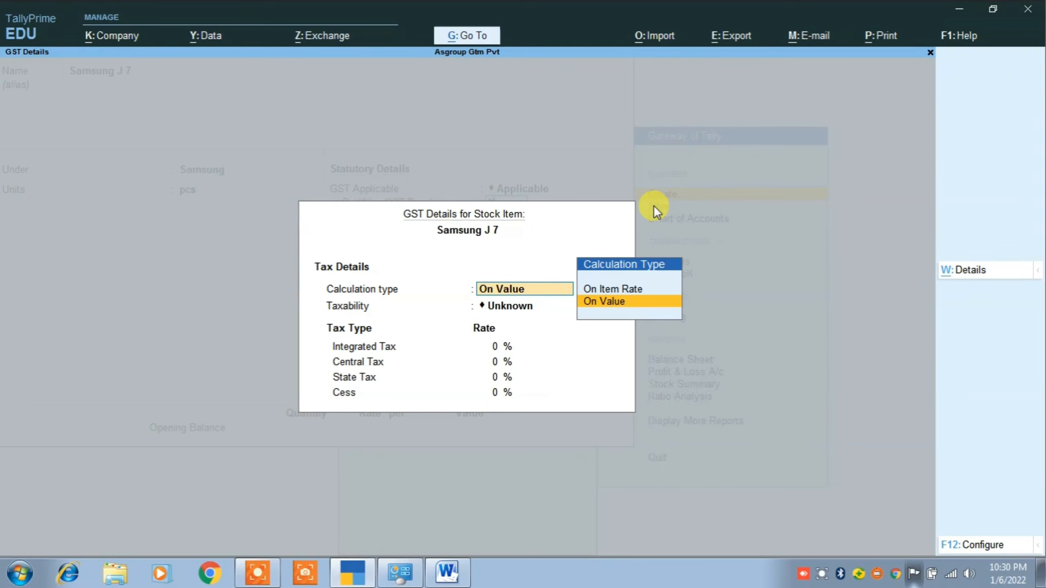
key("Return")
key("Down")
key("Down")
key("Down")
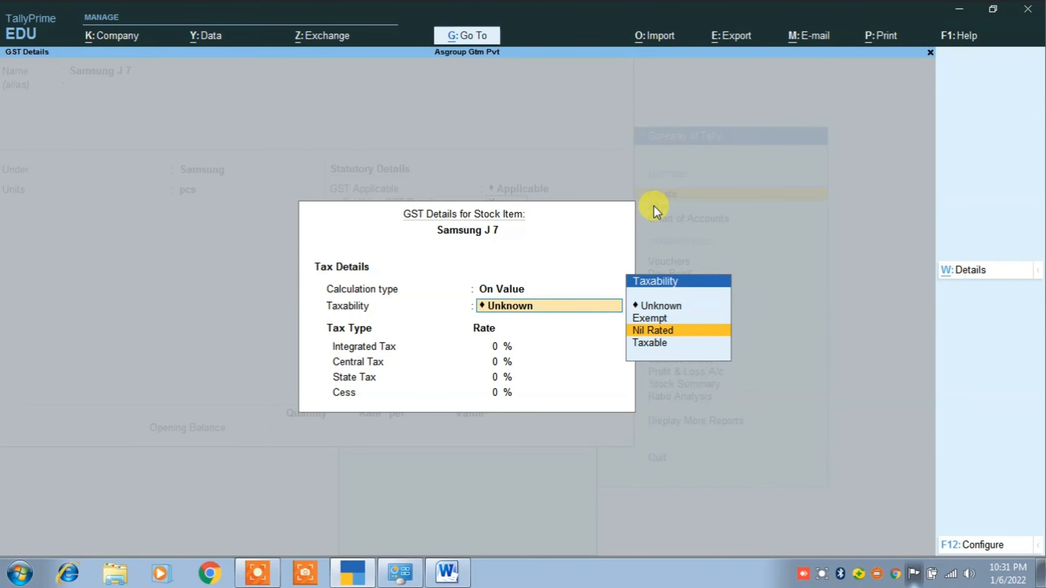
key("Return")
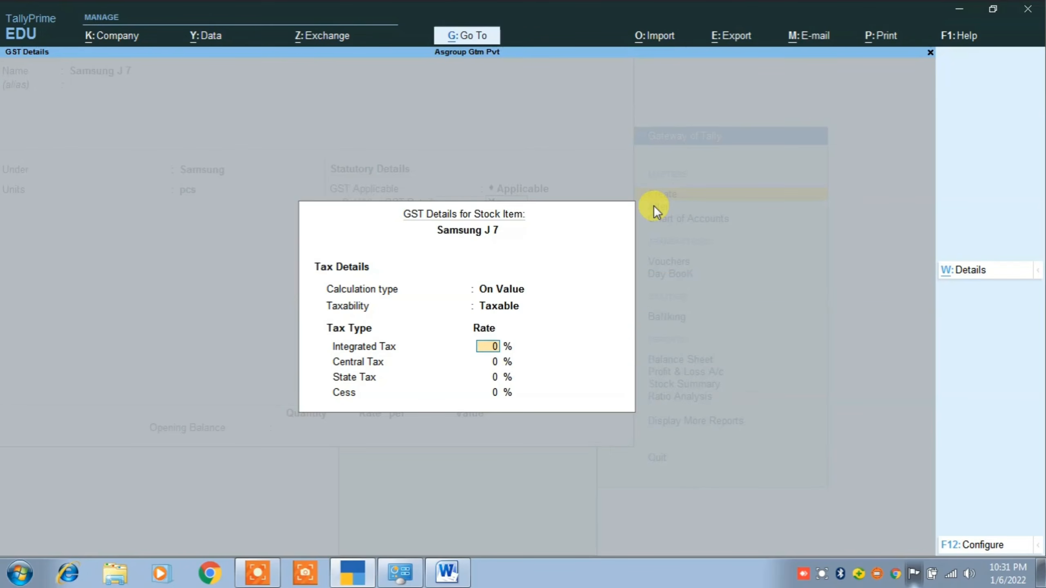
Step: Set the integrated tax rate to 18%, keep the type of supply as Goods, and save the Samsung J 7 item
type("18")
key("Return")
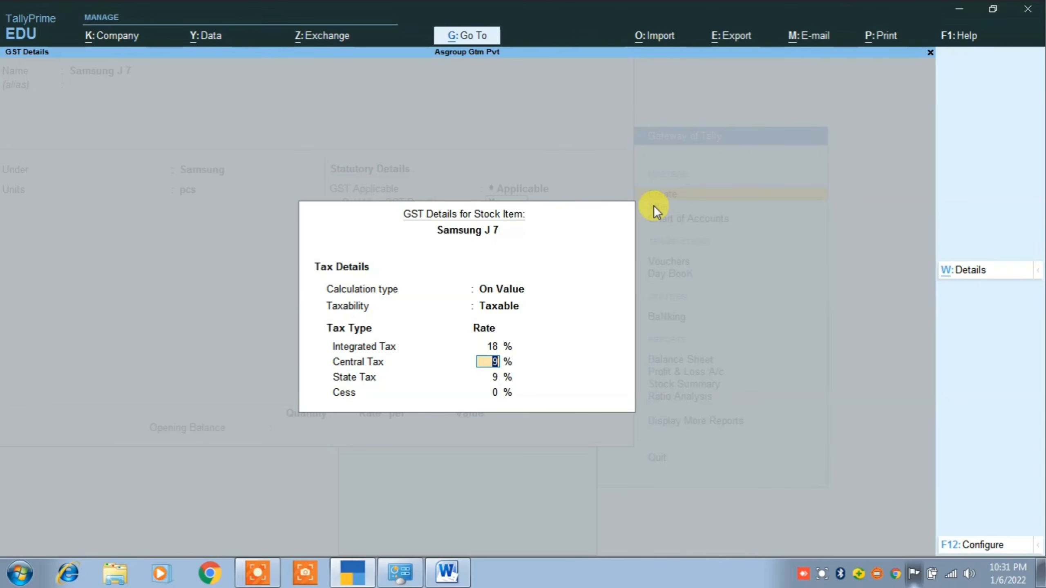
key("ctrl+a")
key("Return")
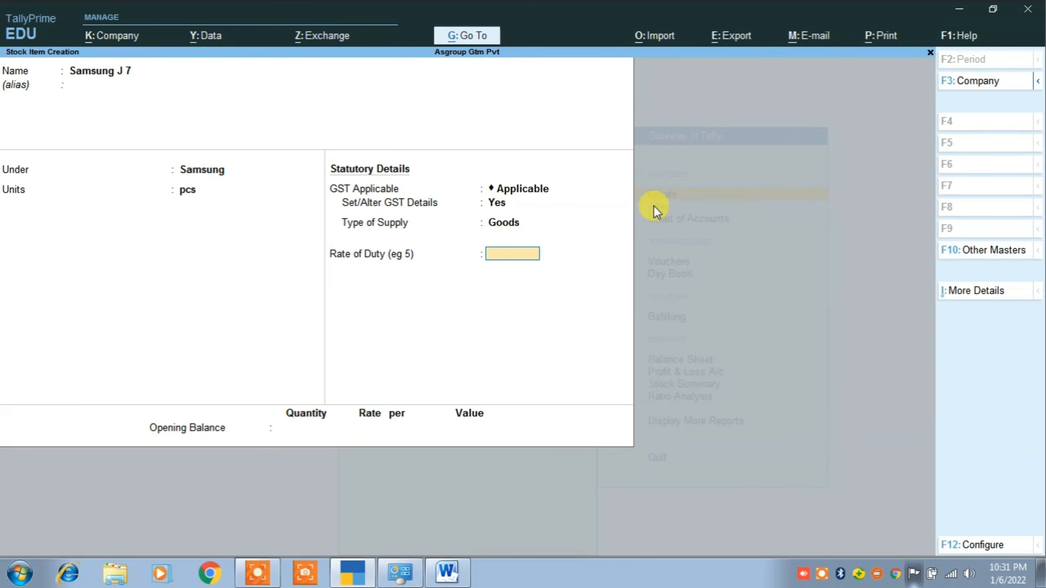
key("ctrl+a")
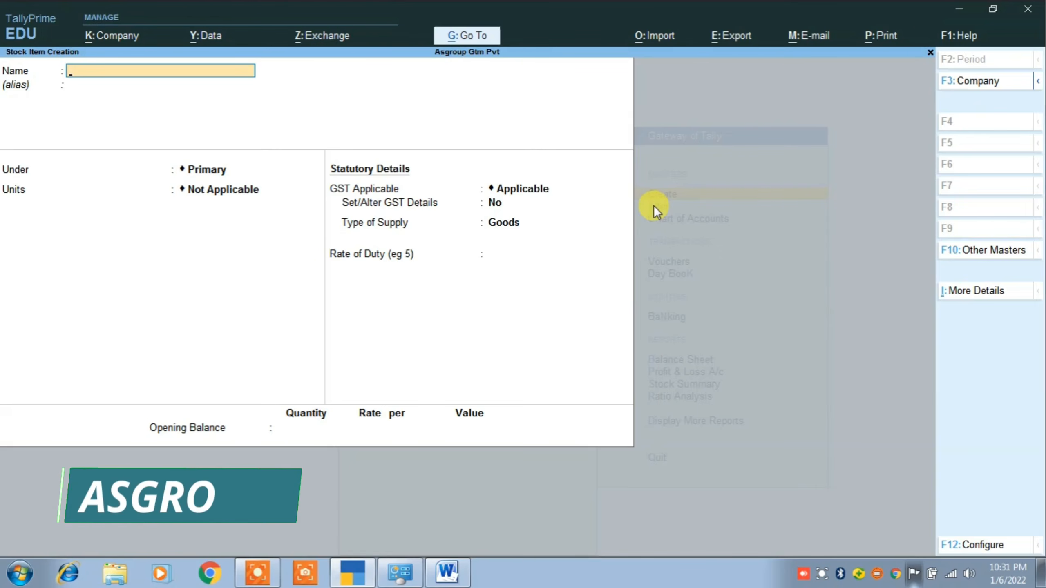
Step: Leave stock item creation and open the creation form for a new accounting ledger
key("Escape")
key("Return")
key("Escape")
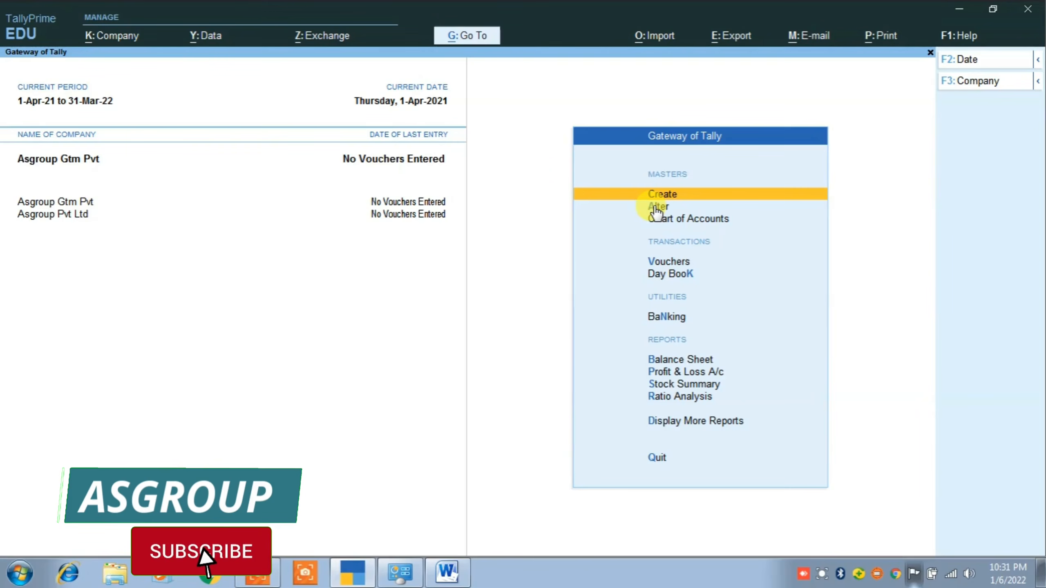
key("Return")
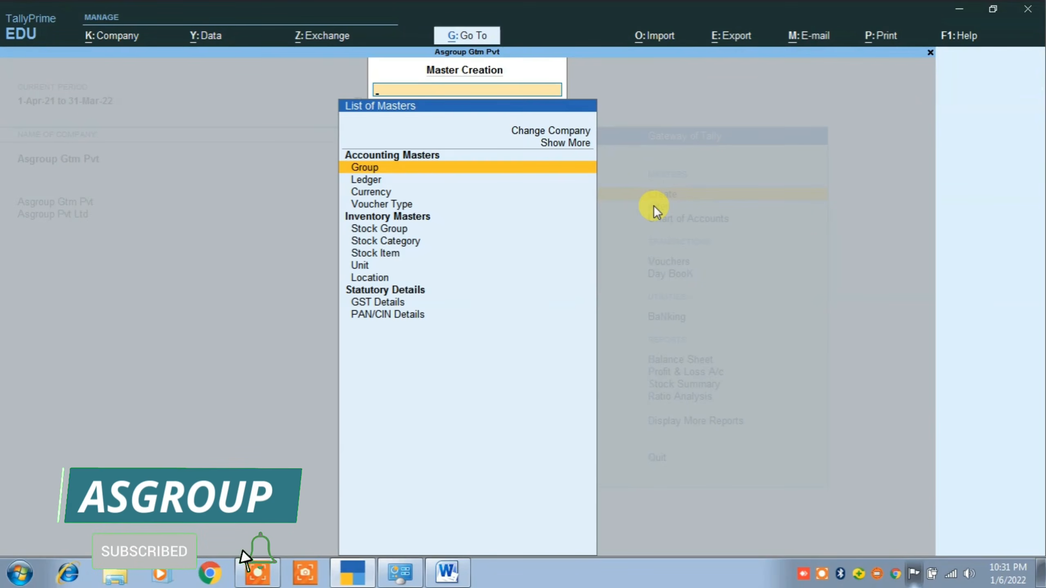
key("Down")
key("Return")
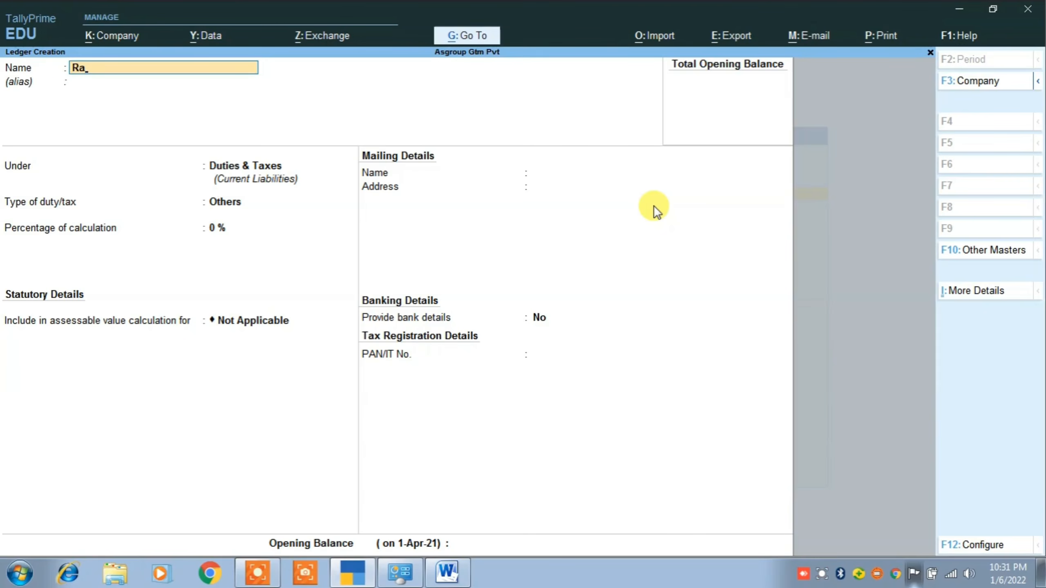
Step: Enter the supplier's name as the ledger name, leave the alias blank, and group it under Sundry Creditors
type("n")
key("Return")
key("Return")
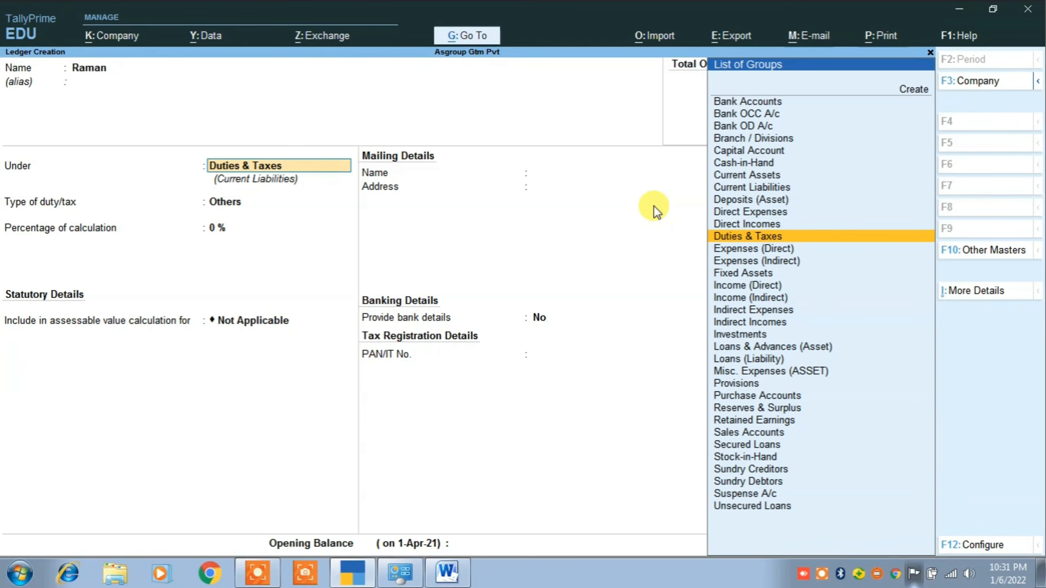
type("S")
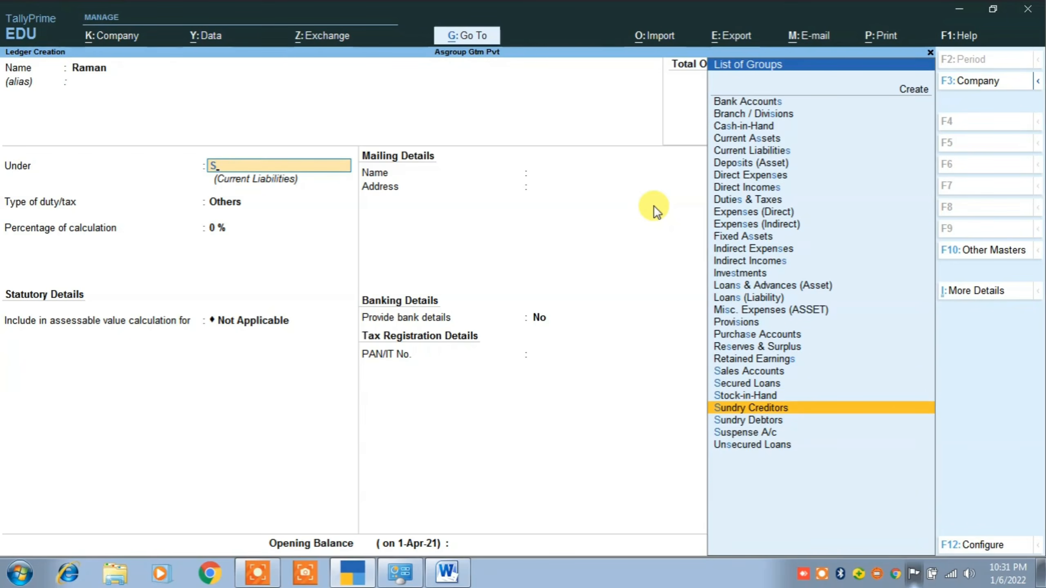
key("Return")
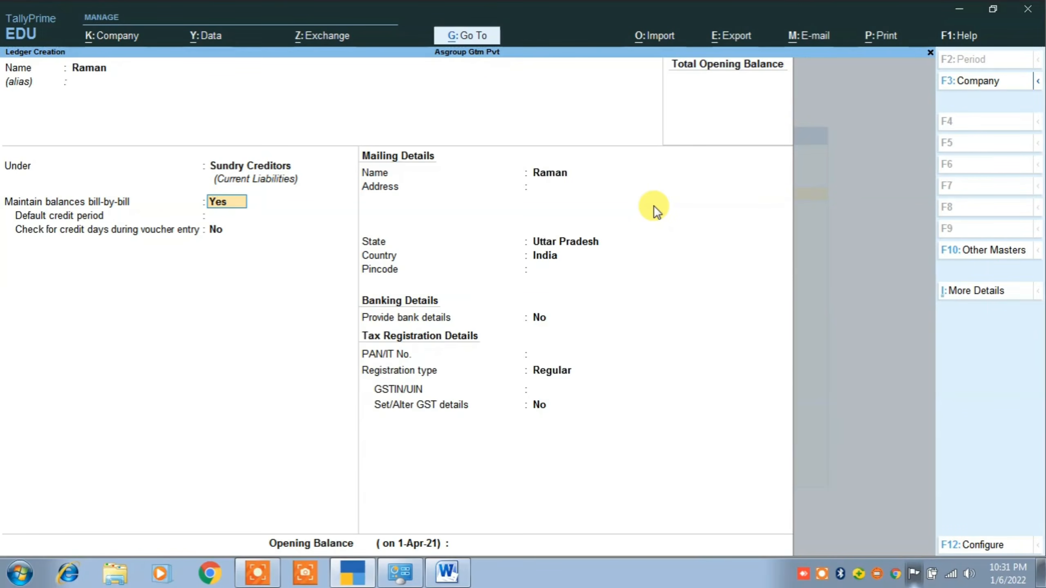
Step: Keep bill-by-bill balances on Yes without a credit period or credit-day check, leave the address blank, and keep the default state and country
key("Return")
key("Return")
key("Return")
key("Return")
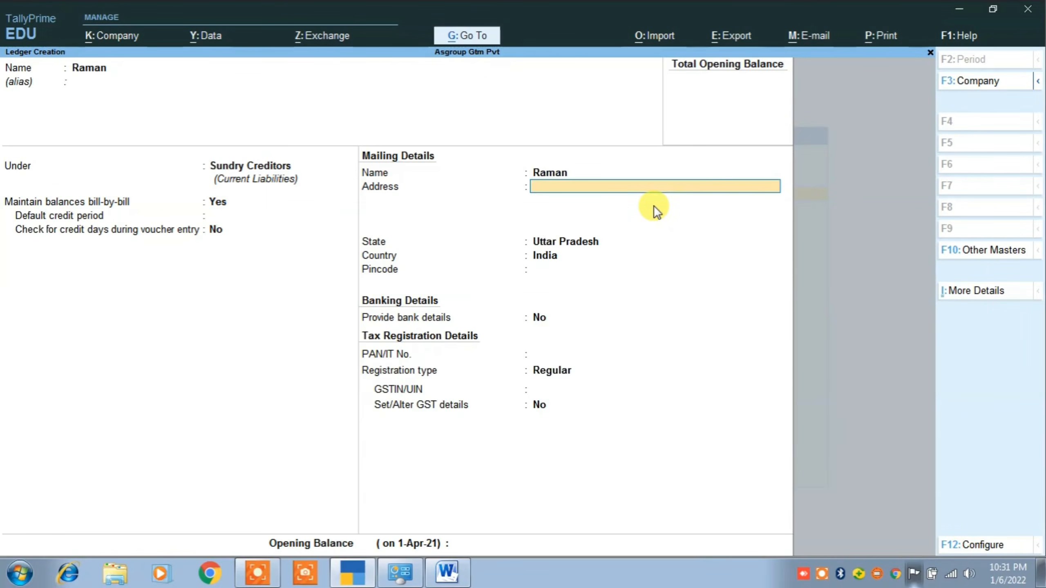
key("Return")
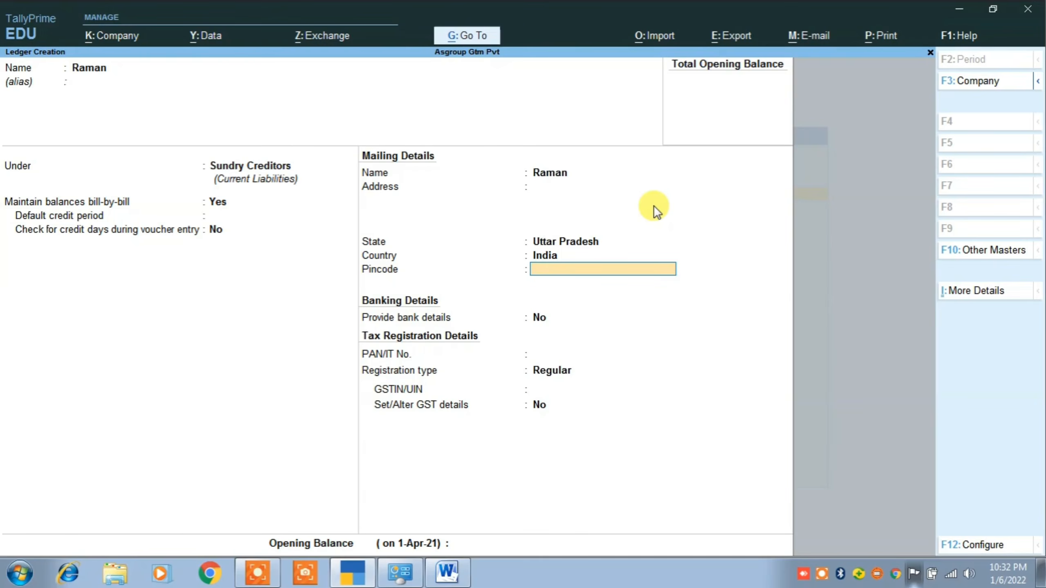
Step: Leave the supplier's pincode, bank details, PAN and GSTIN unset, keep registration type Regular, and save the ledger
key("Return")
key("Return")
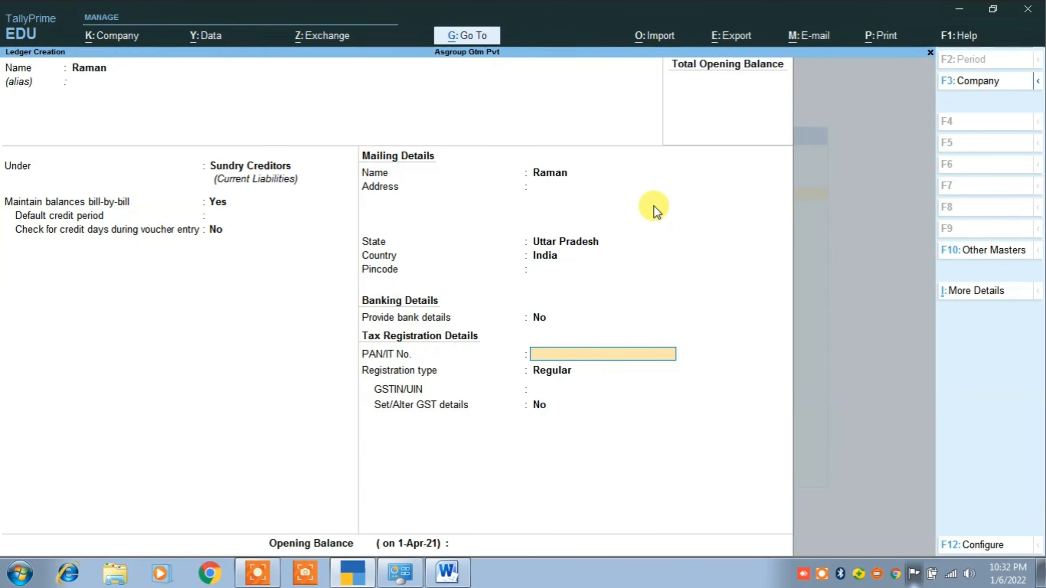
key("Return")
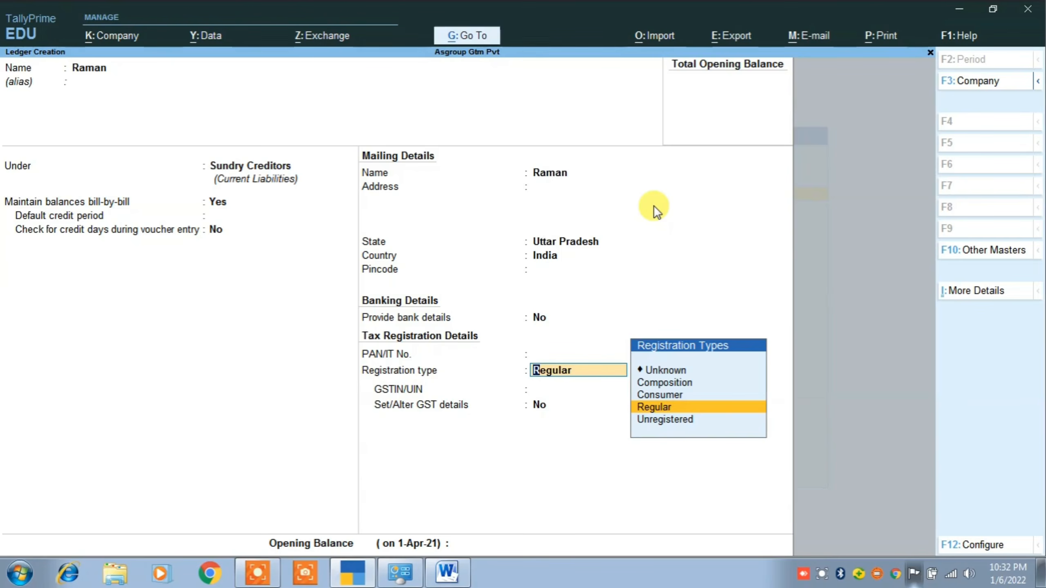
key("Return")
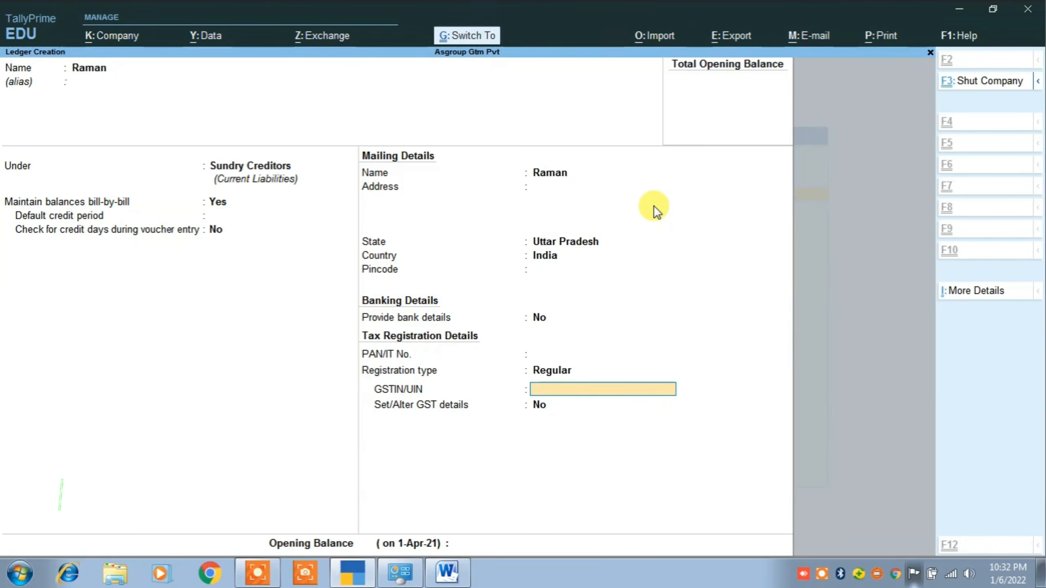
key("ctrl+a")
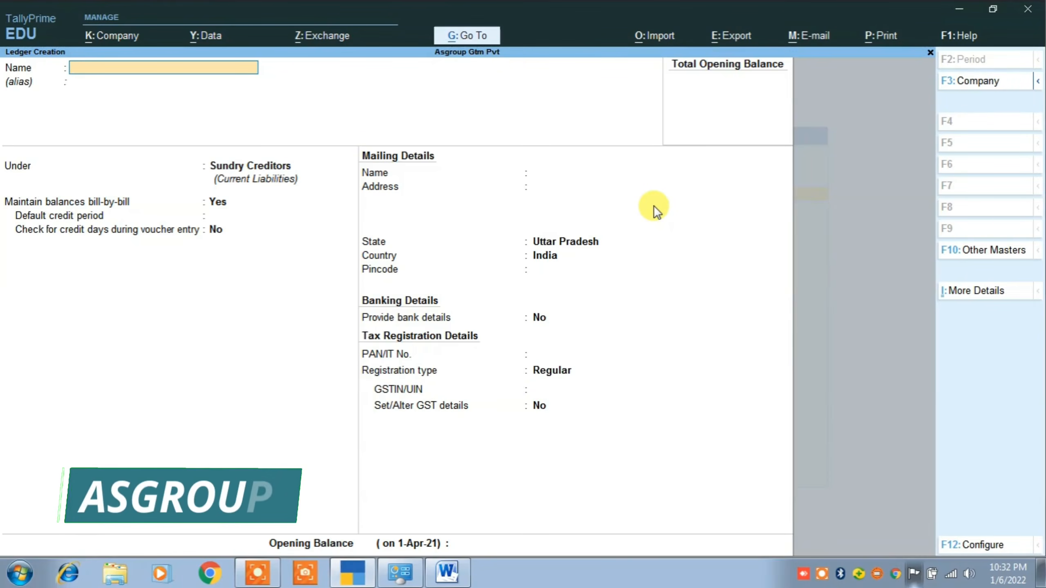
Step: Name a new ledger Purchase with no alias and group it under Purchase Accounts
type("Pu")
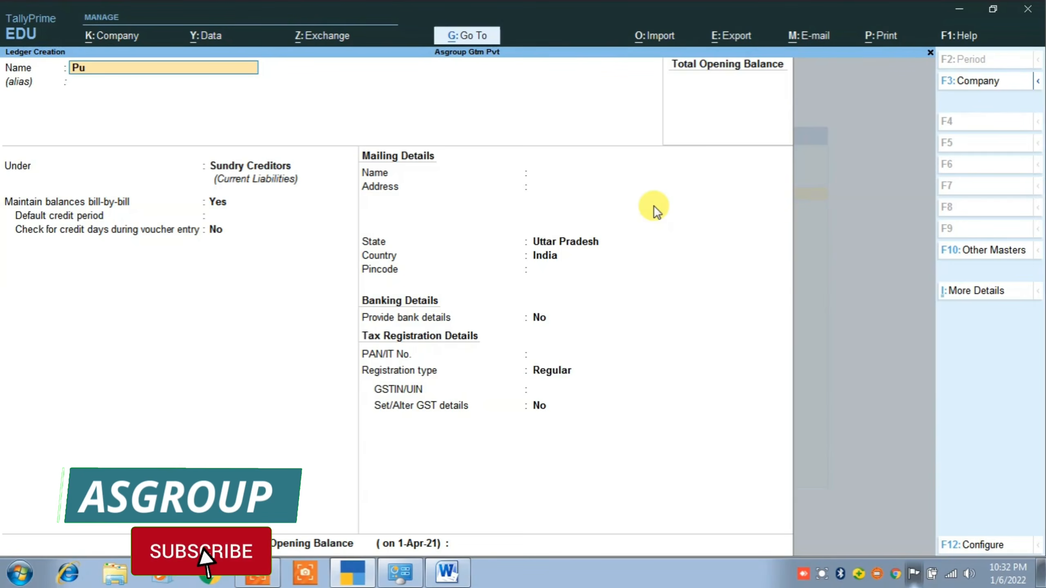
type("rchase")
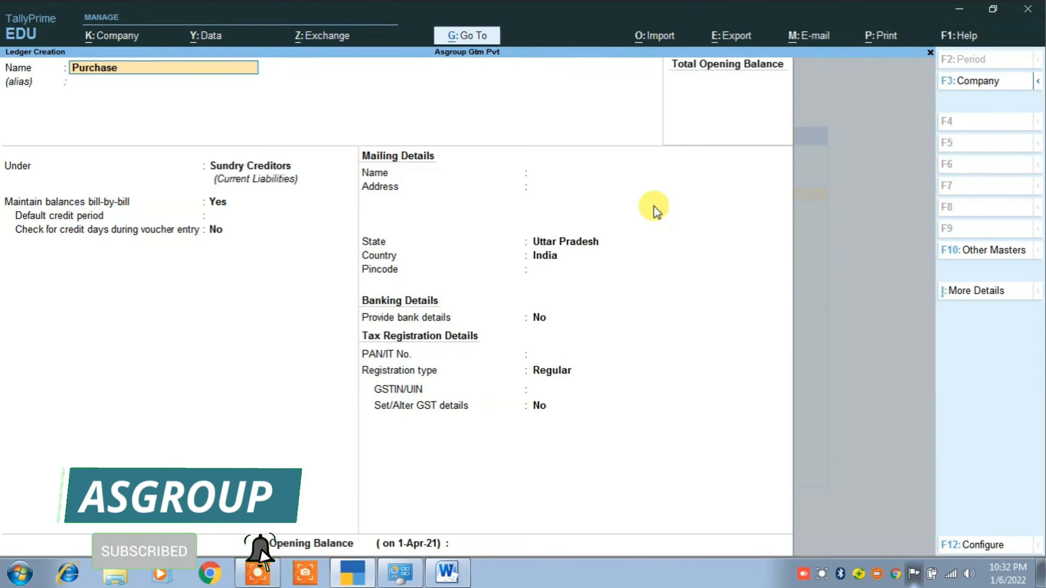
key("Return")
key("Return")
type("P")
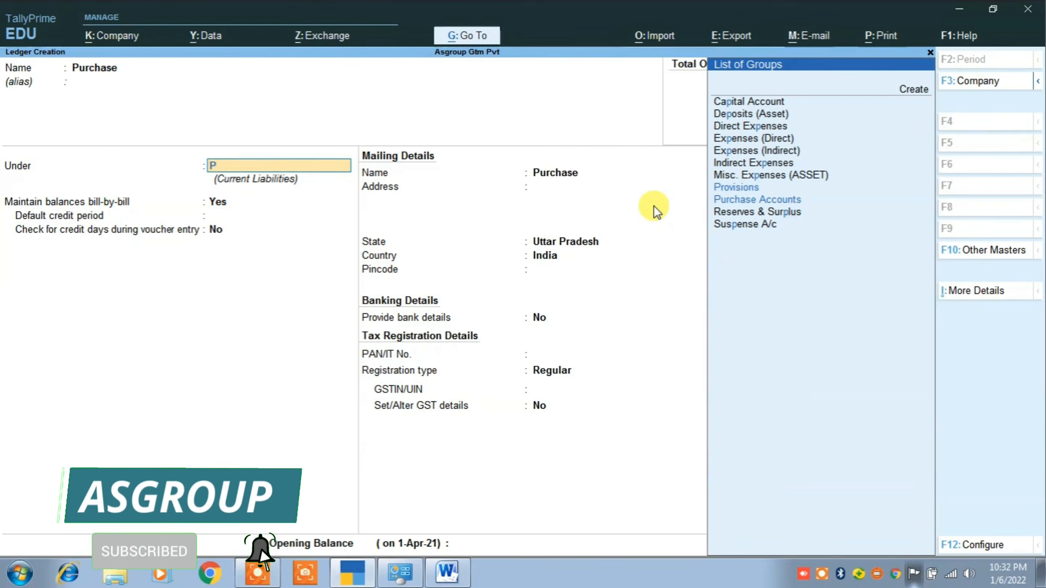
key("Down")
key("Return")
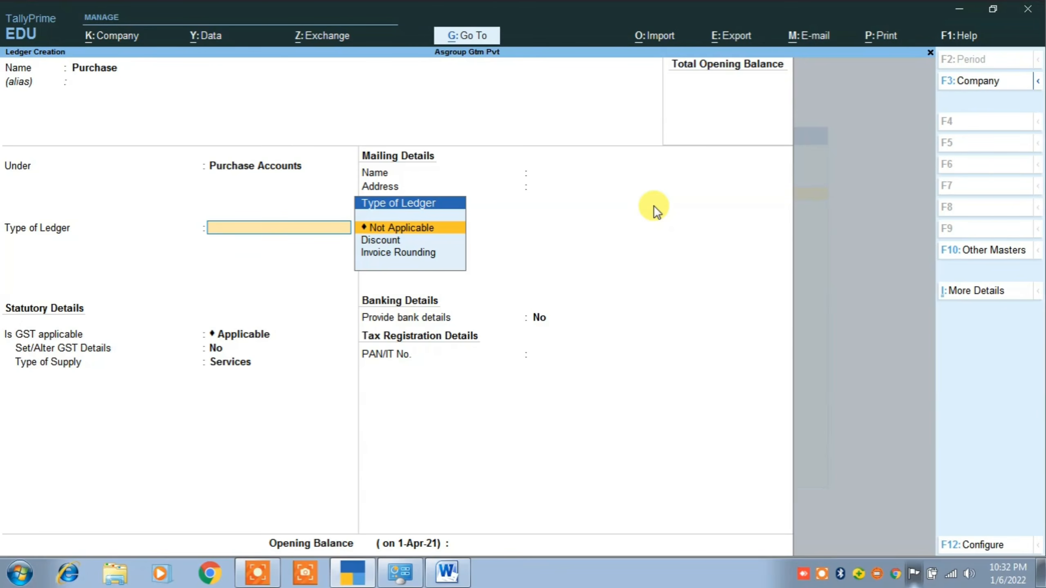
Step: Set the Purchase ledger's type to Not Applicable, keep GST applicable, choose Goods as the type of supply, and save it
key("Return")
key("Return")
key("Return")
key("Up")
key("Return")
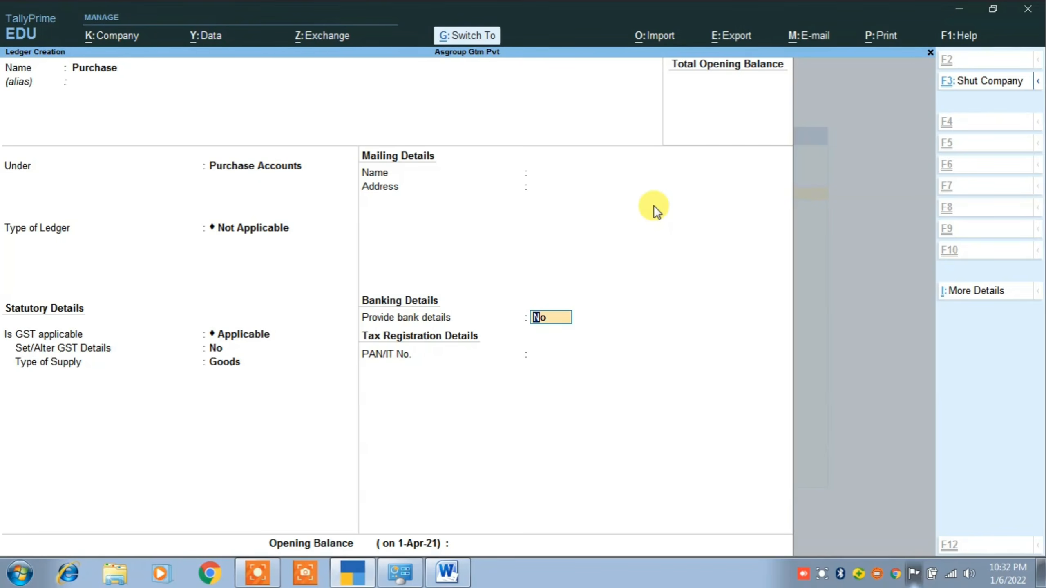
key("ctrl+a")
Step: Name a new ledger Input C Gst @ 9% with no alias and group it under Duties & Taxes
type("In")
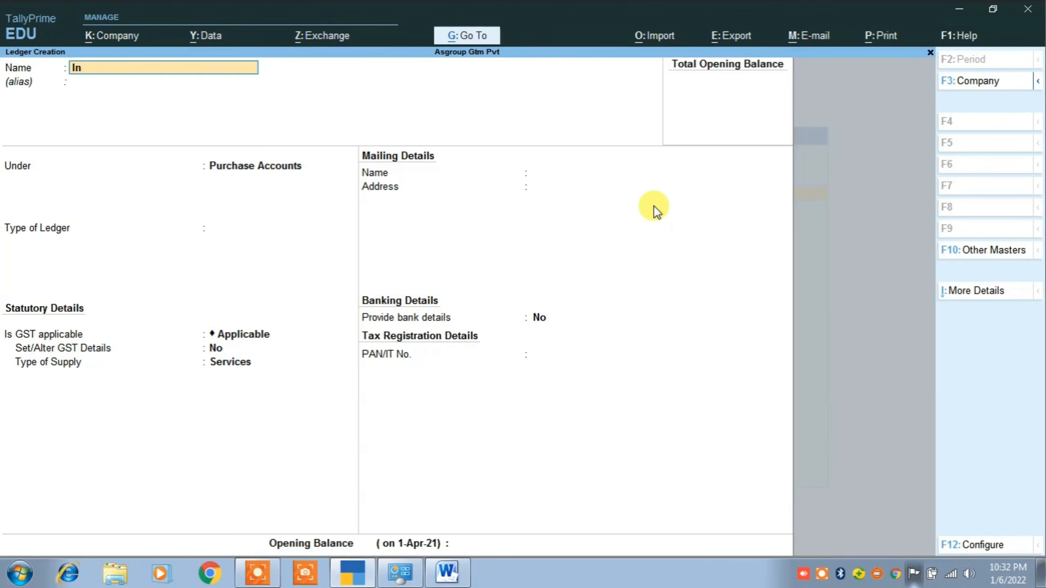
type("put C Gst @ ")
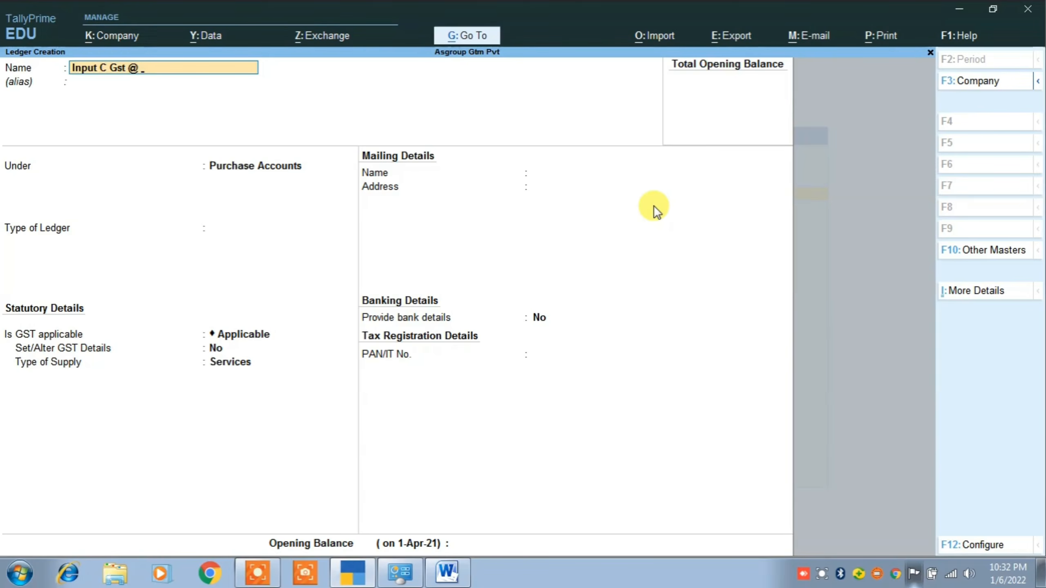
type("9%")
key("Return")
key("Return")
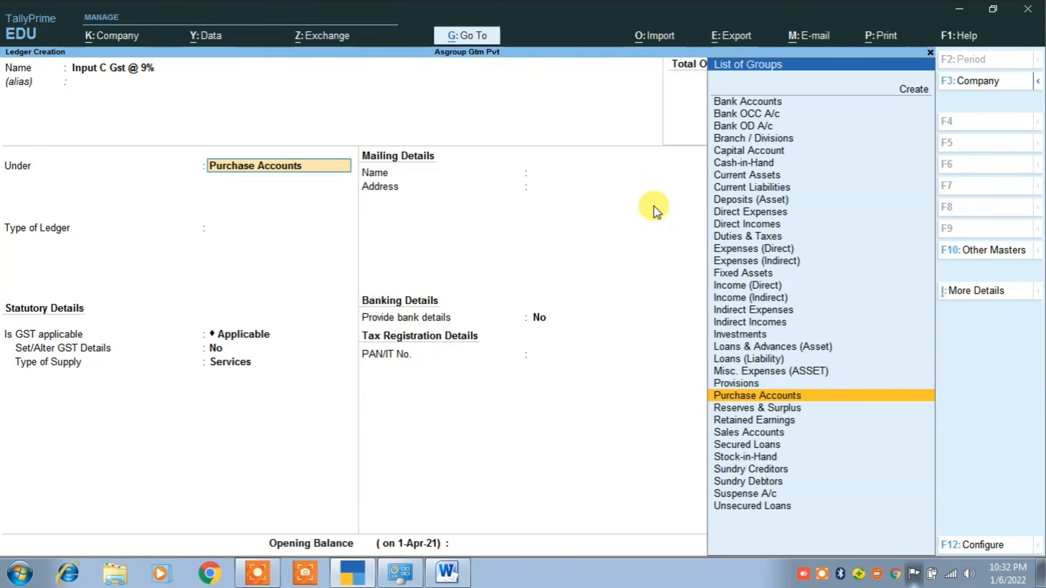
type("D")
key("Down")
key("Down")
key("Down")
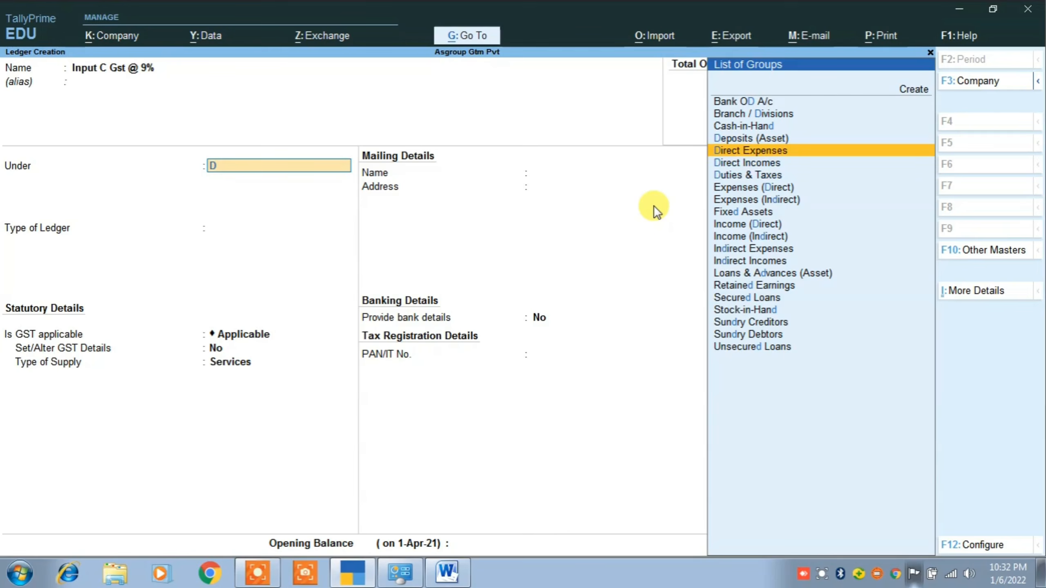
key("Return")
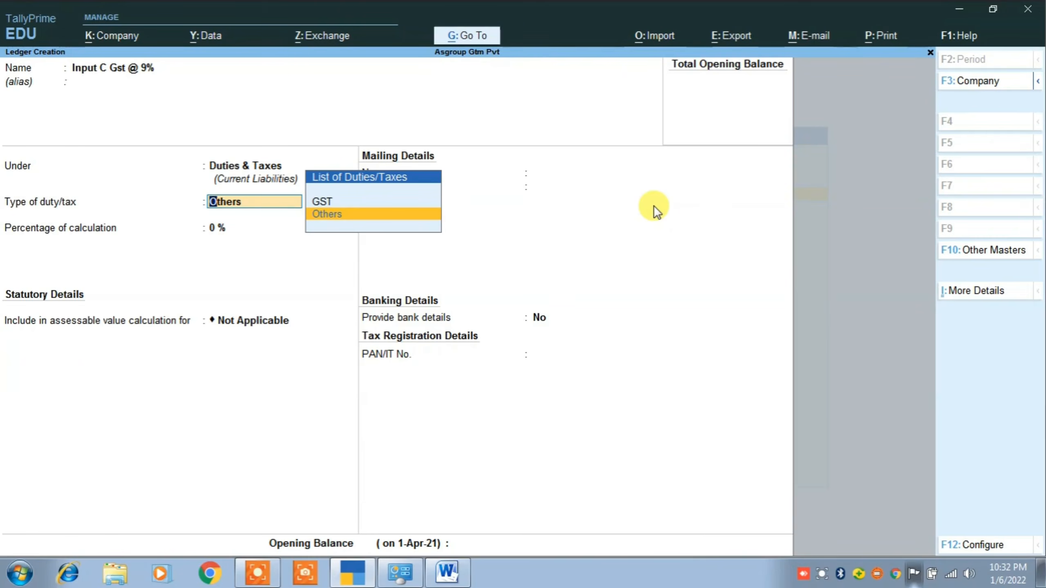
Step: Set the Input C Gst @ 9% ledger to GST, Central Tax, 9 % calculation and Not Applicable rounding, and save it without bank details
key("Up")
key("Return")
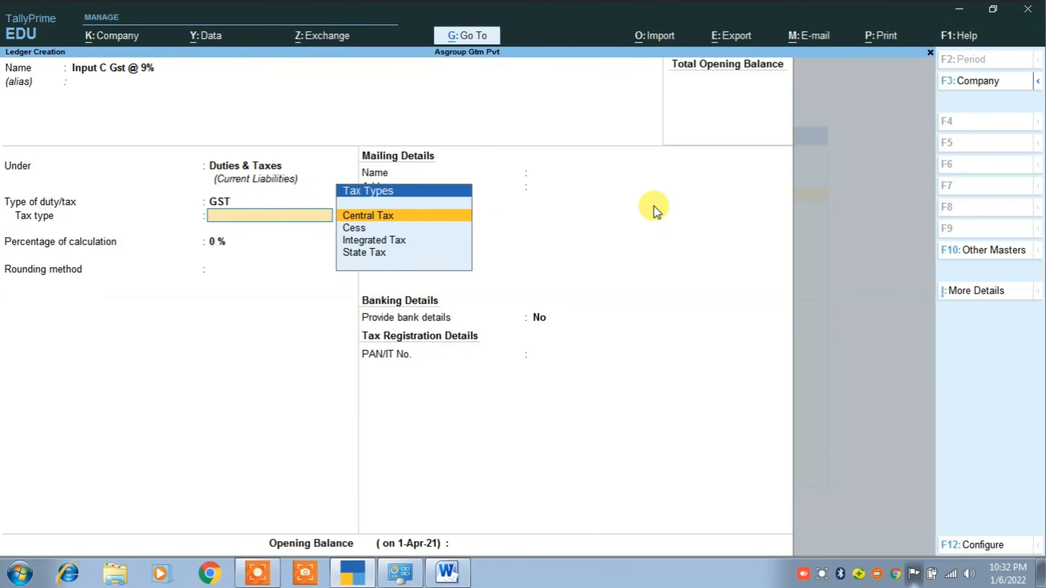
key("Down")
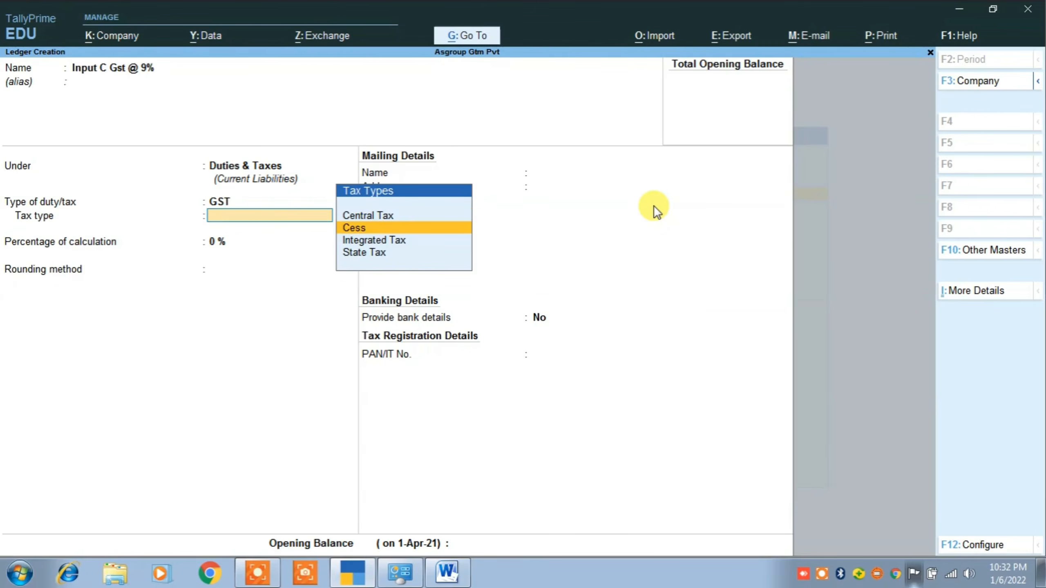
key("Up")
key("Return")
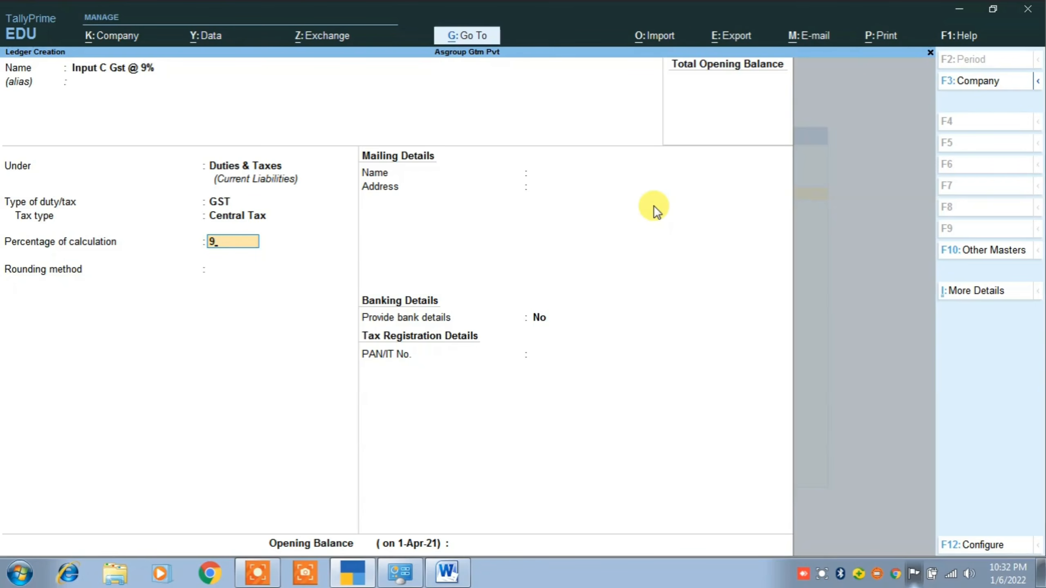
key("Return")
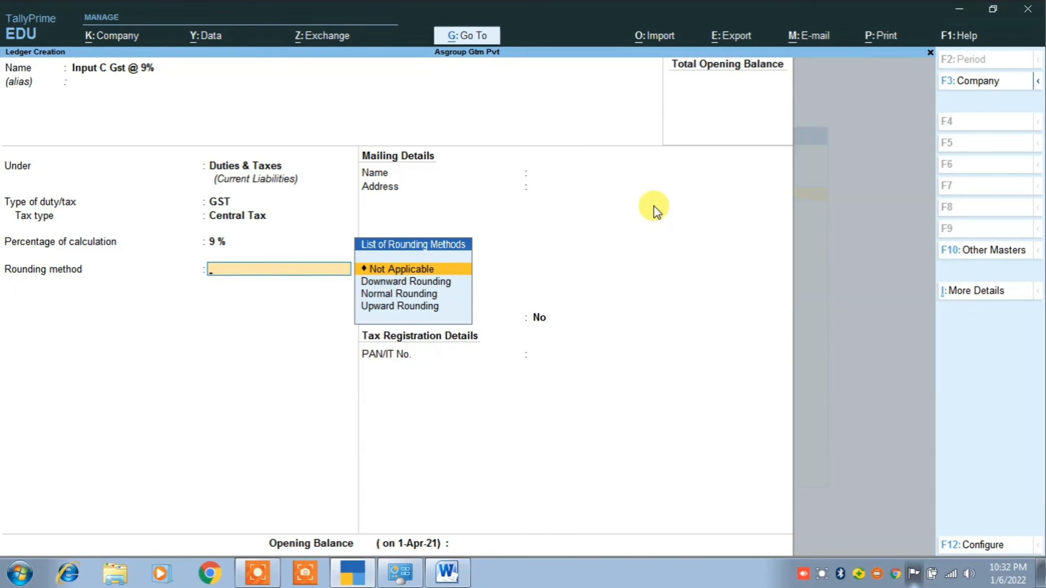
key("Return")
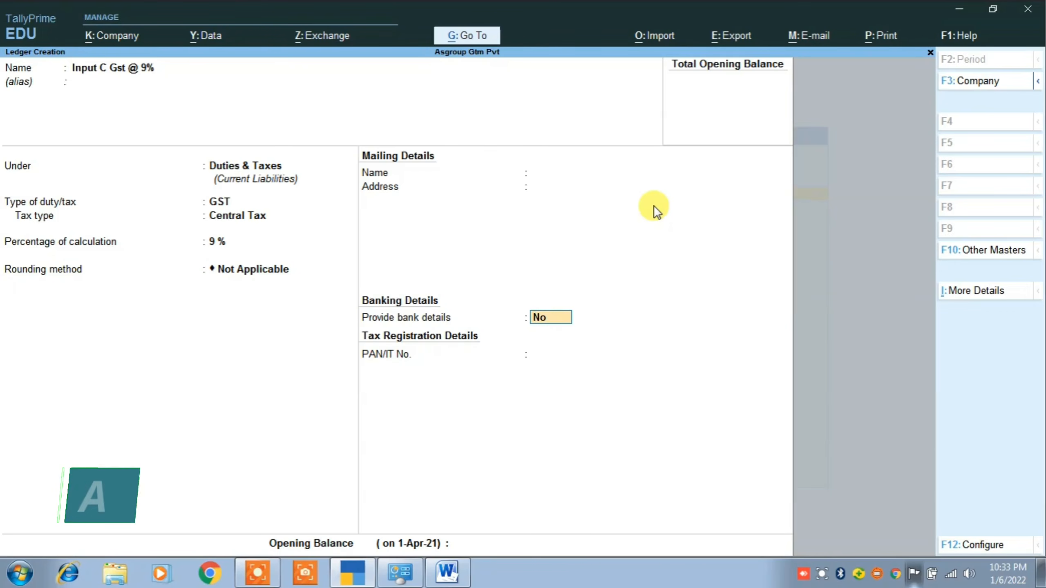
key("ctrl")
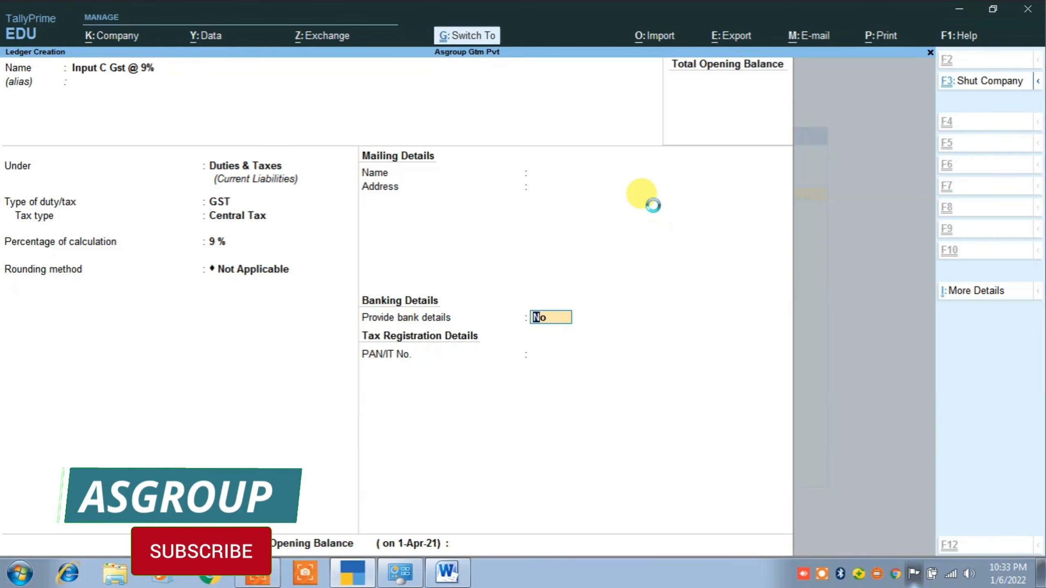
key("ctrl+a")
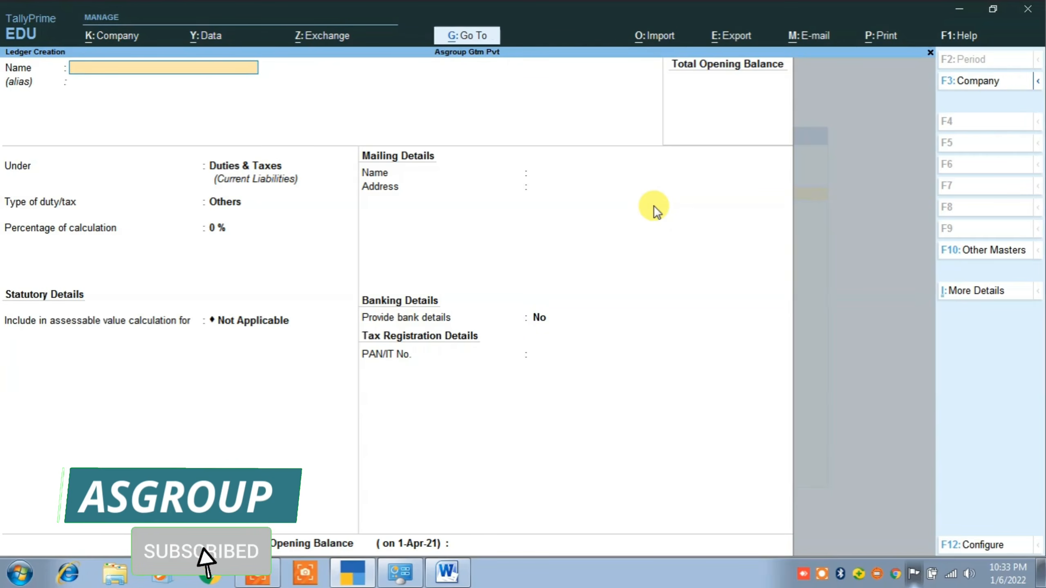
Step: Name a new ledger Input S Gst @ 9% with no alias and keep it under Duties & Taxes
type("Input")
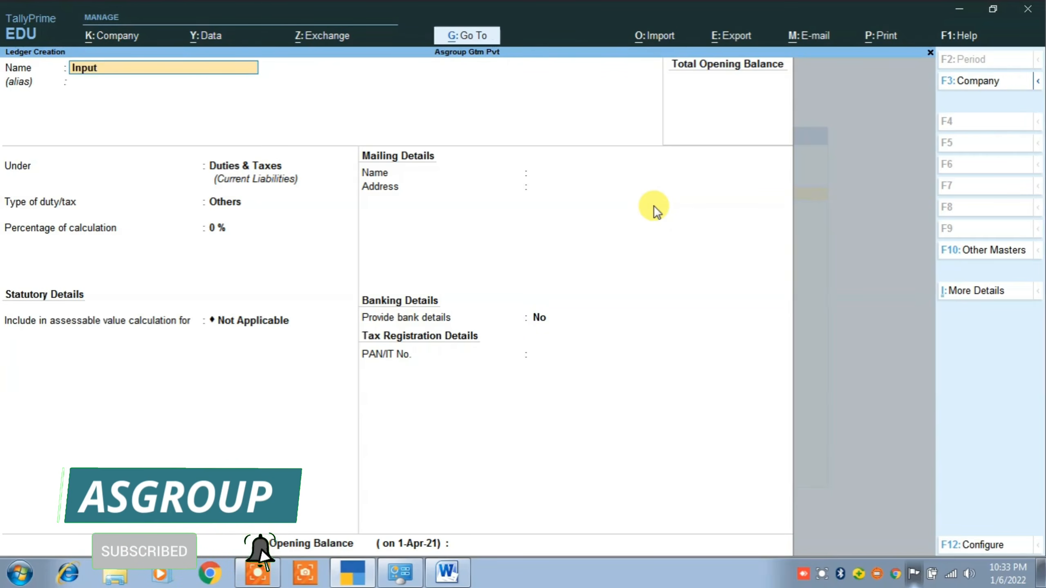
type(" S")
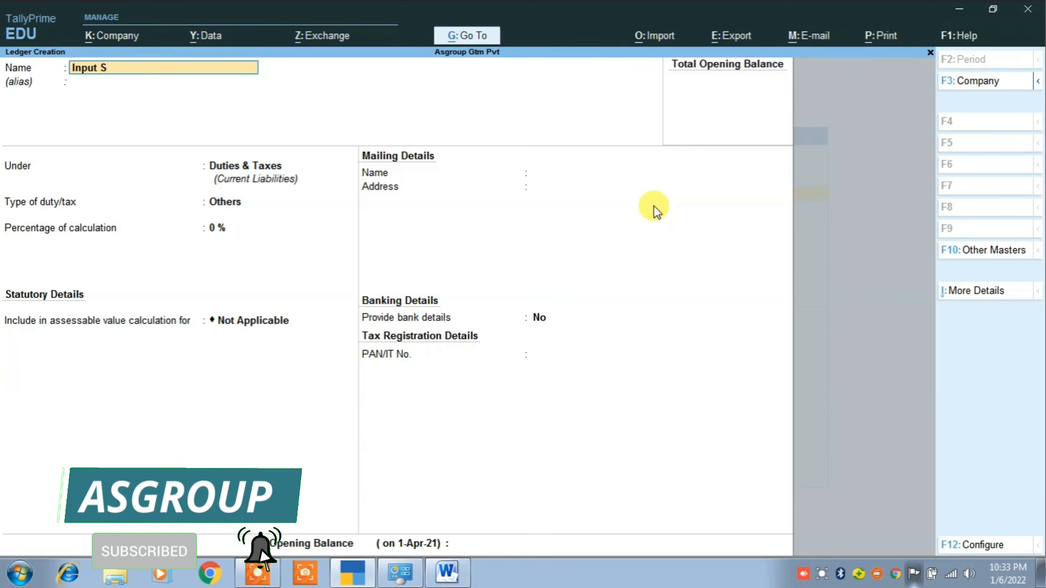
type(" Gst ")
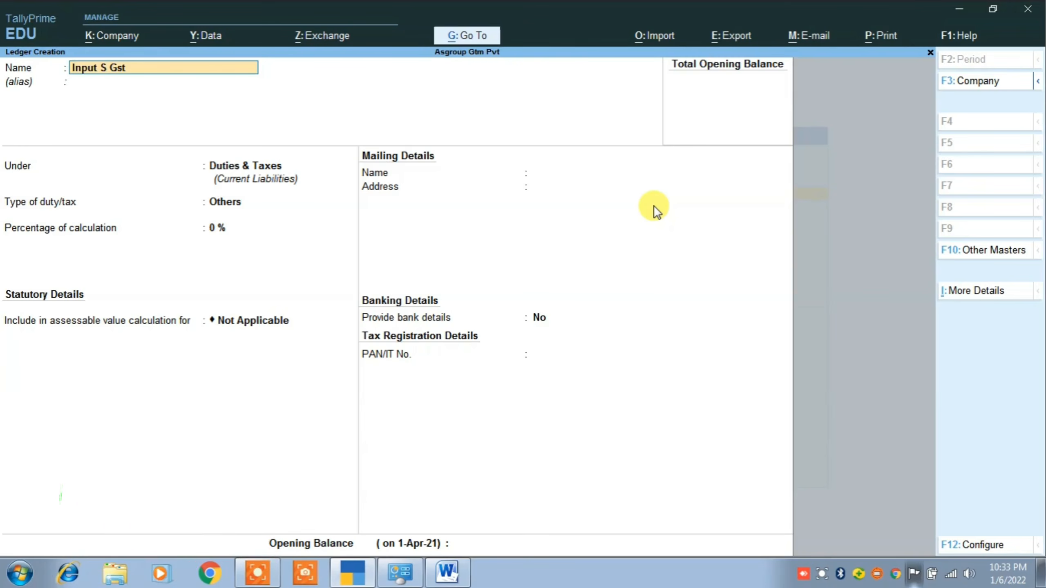
type("@ 9")
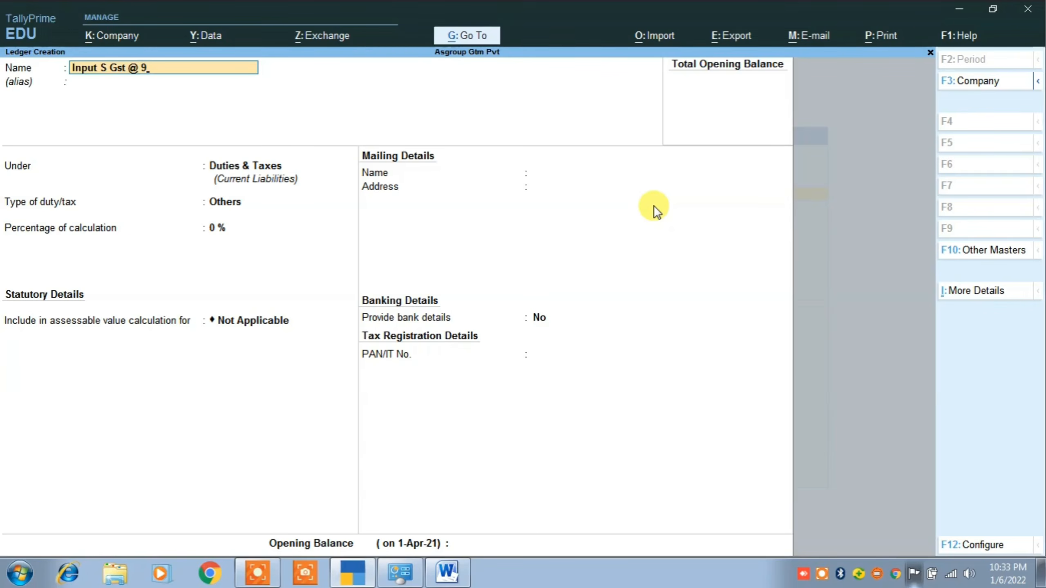
type("%")
key("Return")
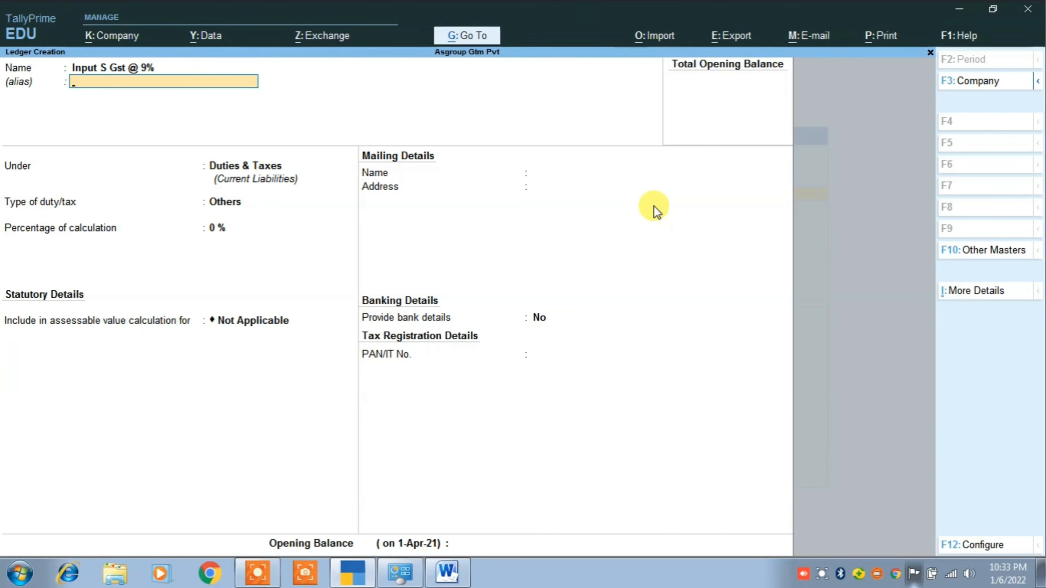
key("Return")
key("Return")
Step: Set the Input S Gst @ 9% ledger to GST, State Tax, 9 % calculation and Not Applicable rounding, and save it without bank details
key("Up")
key("Return")
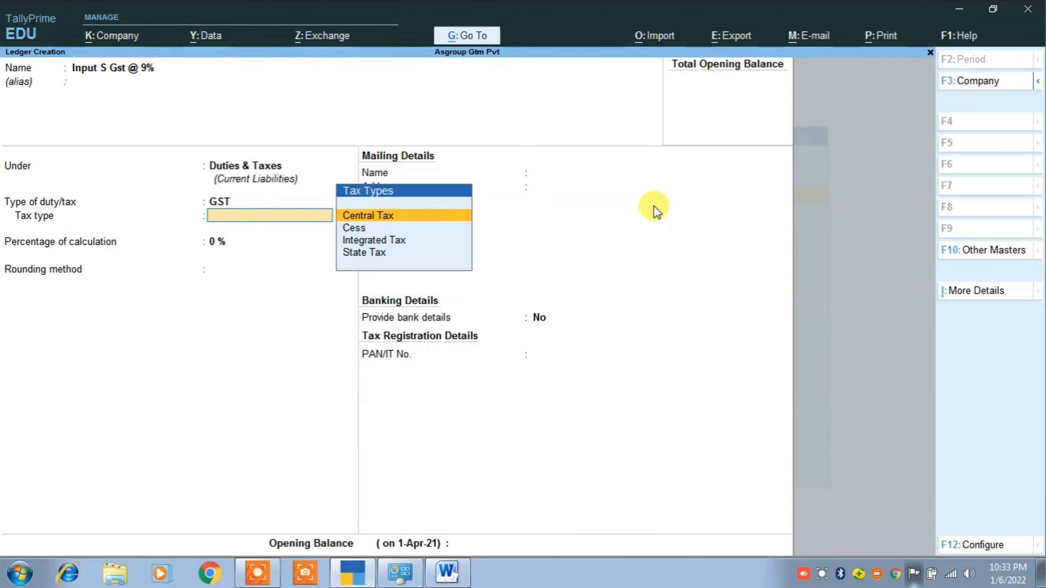
key("Down")
key("Down")
key("Down")
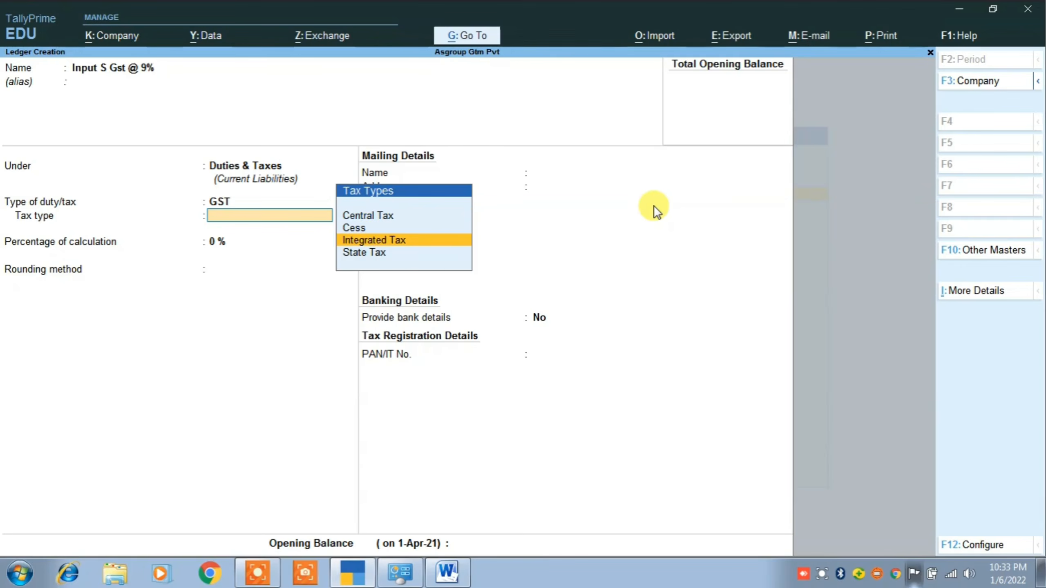
key("Return")
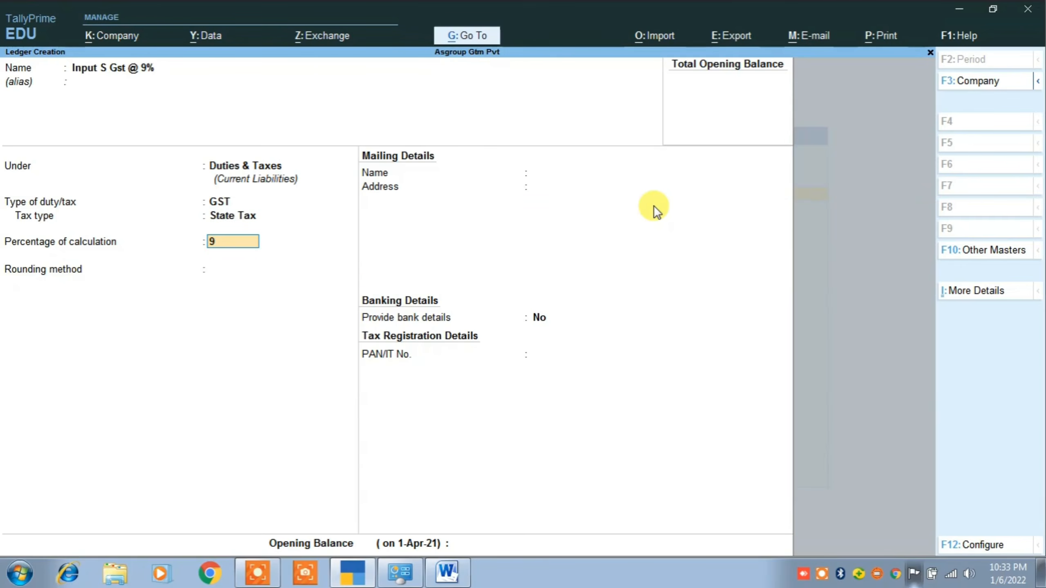
key("Return")
key("Return")
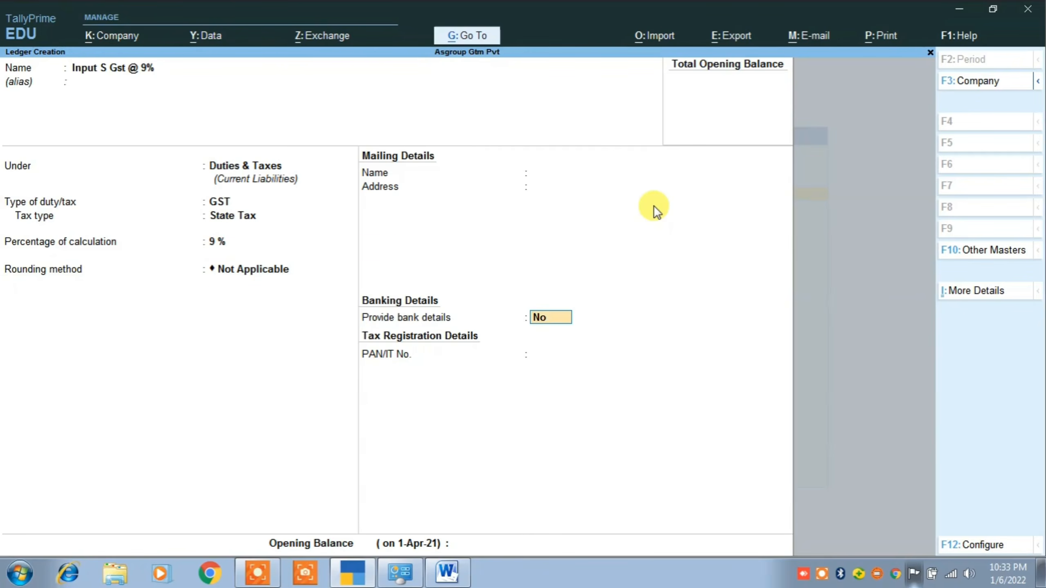
key("Return")
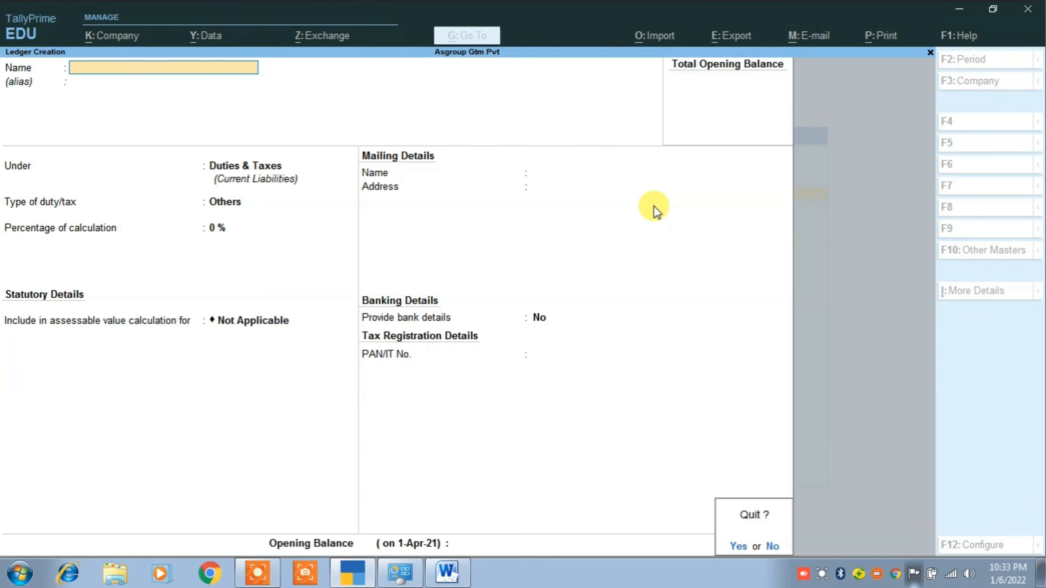
Step: Leave ledger creation and open a new Purchase voucher in Item Invoice mode
key("y")
key("Escape")
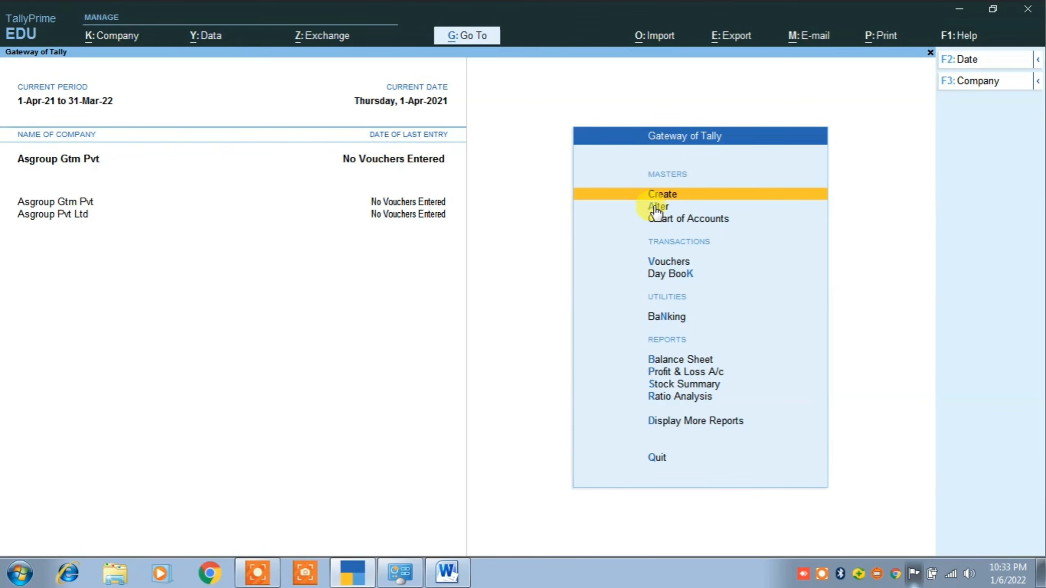
key("Down")
key("Down")
key("Down")
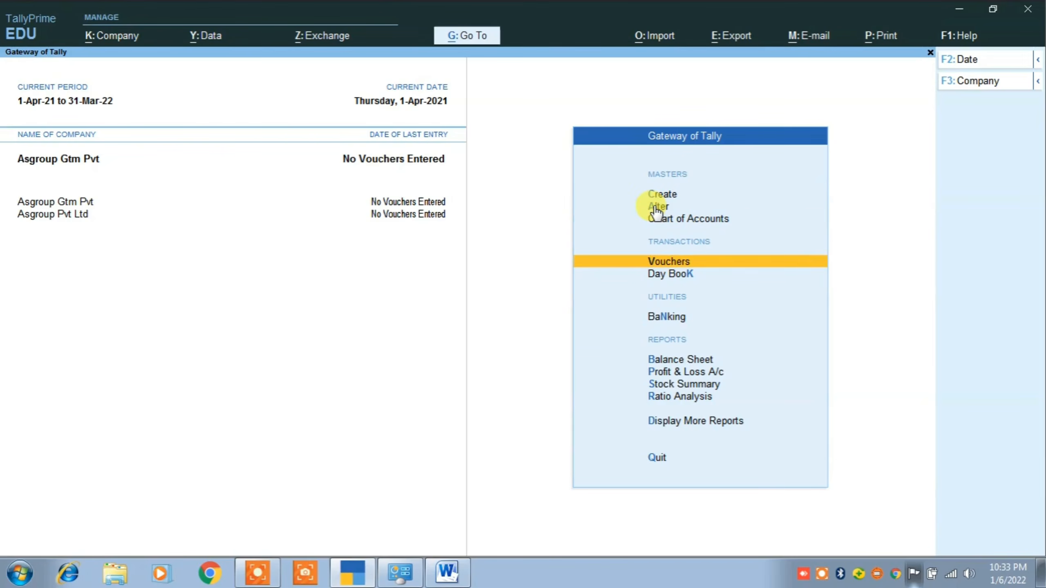
key("Return")
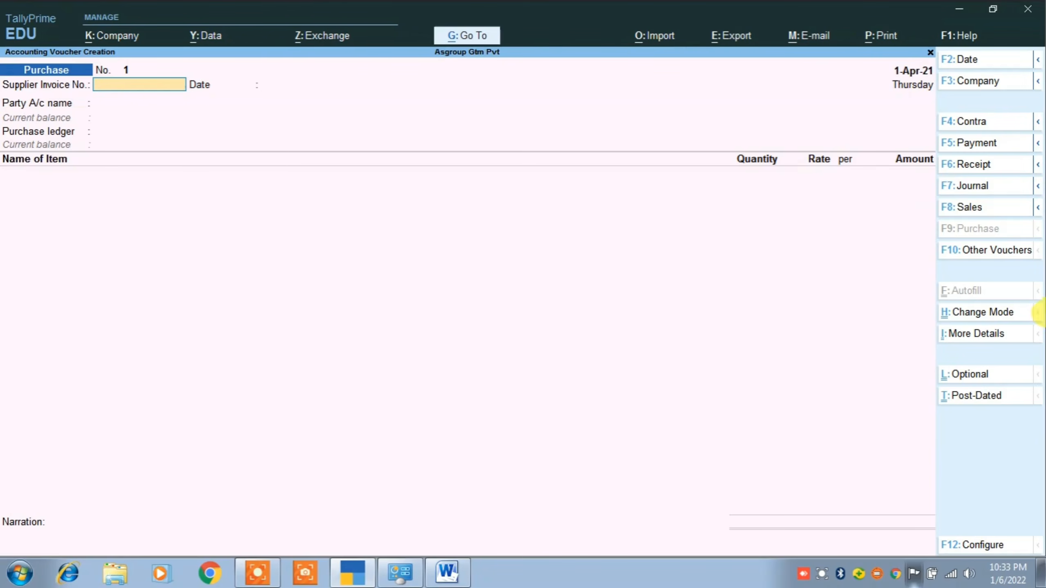
left_click(988, 312)
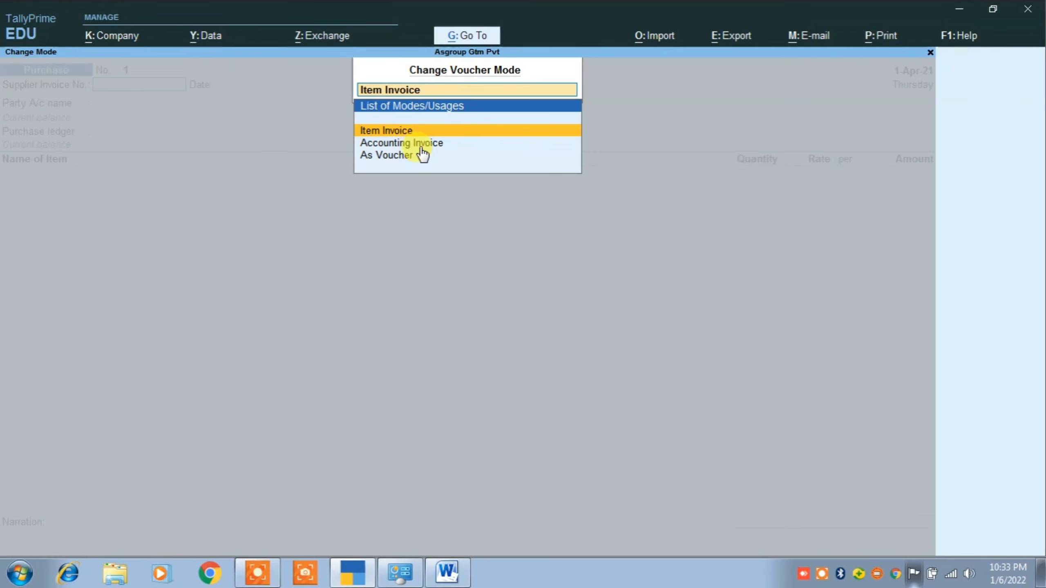
left_click(425, 130)
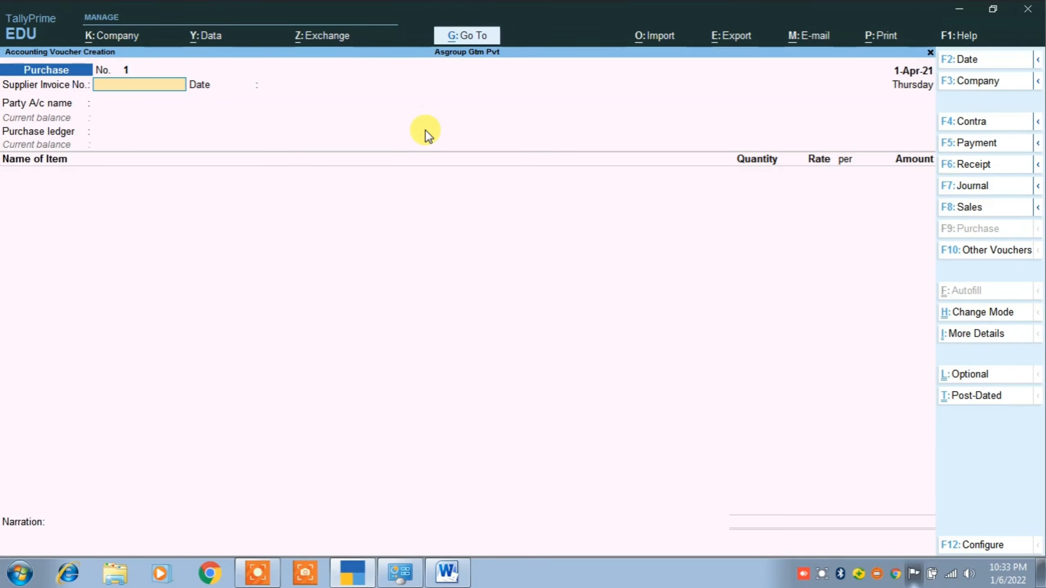
Step: Enter supplier invoice number 102 with the date 1-Apr-21 on the purchase voucher
type("102")
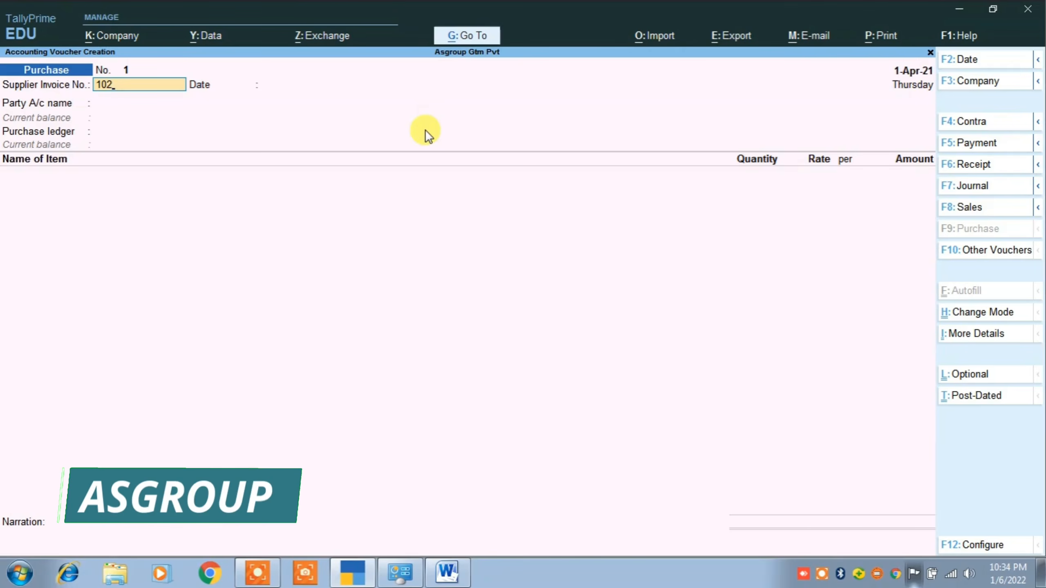
key("Return")
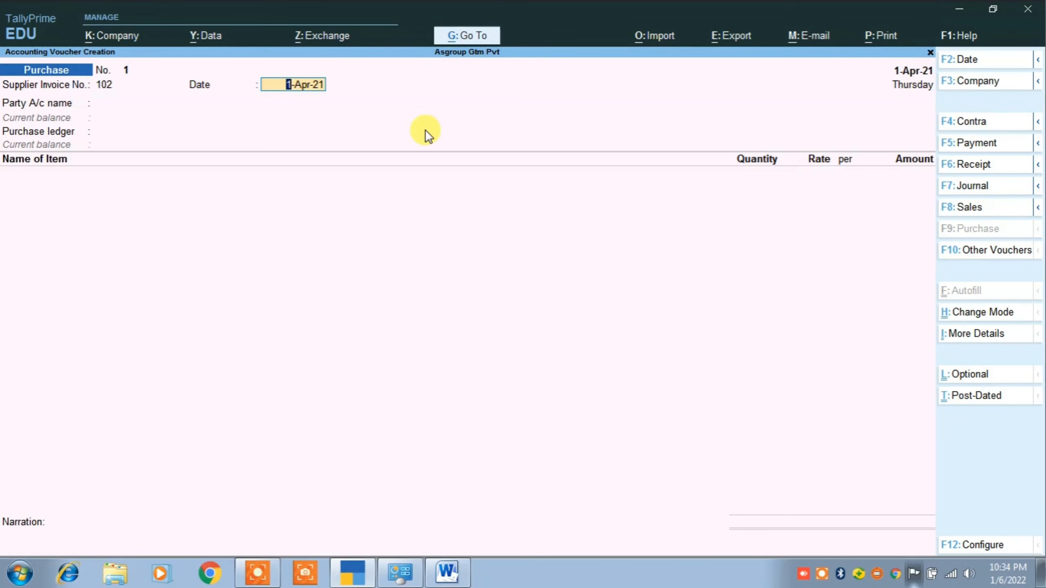
key("Return")
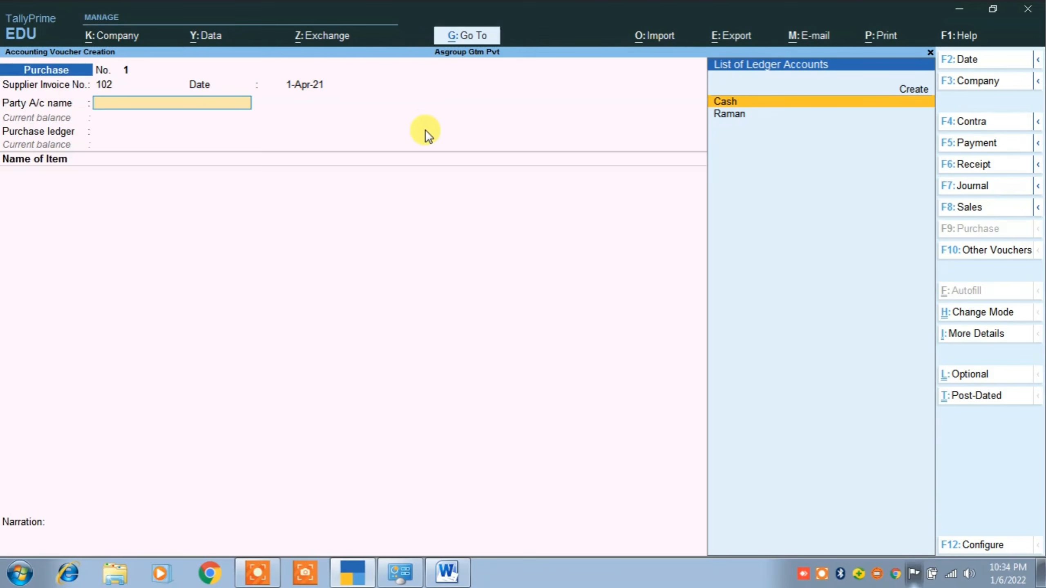
Step: Select the supplier's ledger as the party account, accept its receipt and party details without additions, and use Purchase as the purchase ledger
key("Down")
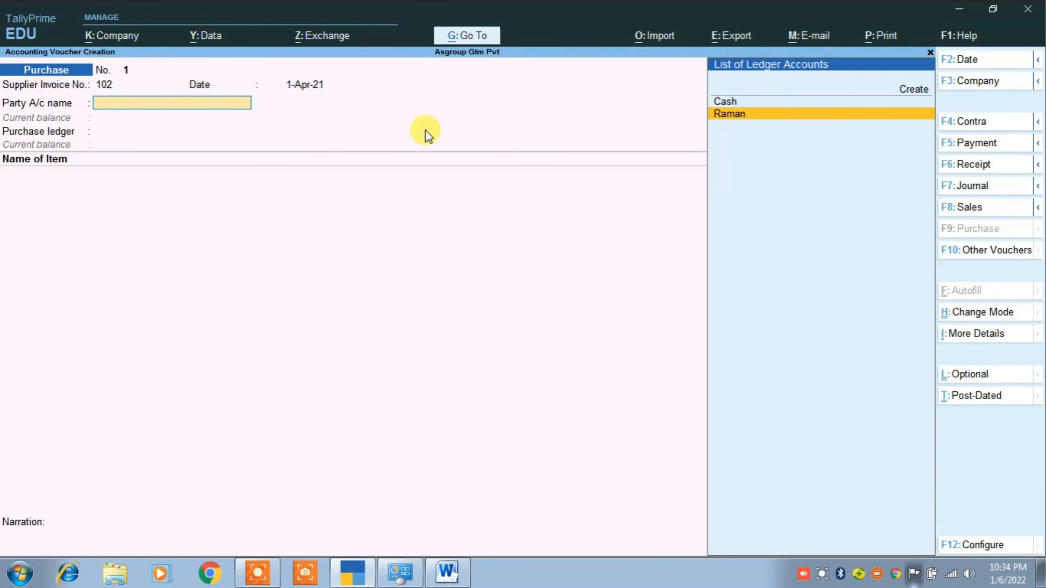
key("Return")
key("Return")
key("Return")
key("Return")
key("Return")
key("Return")
key("Return")
key("Return")
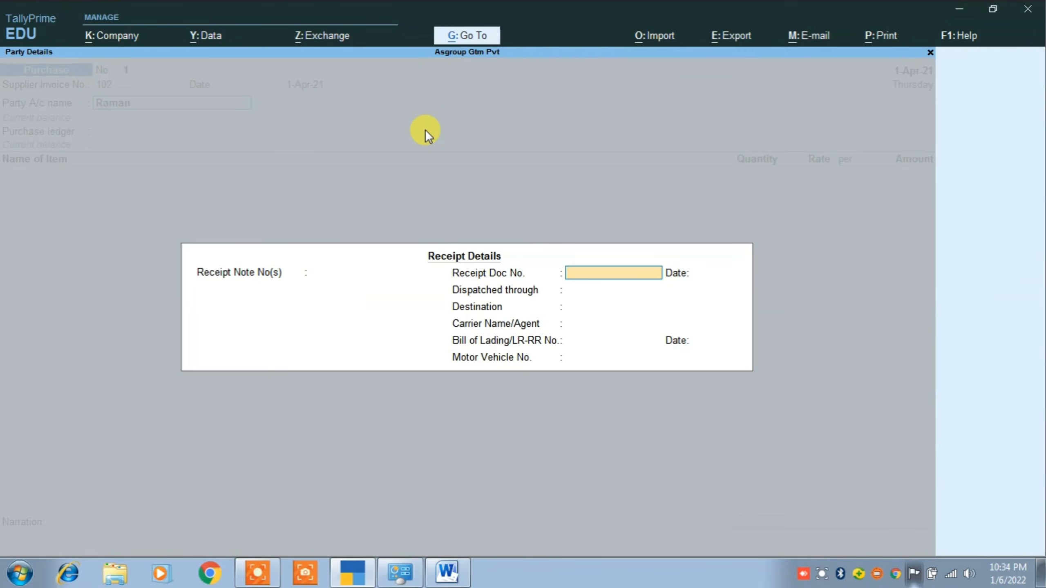
key("Return")
key("Return")
key("Return")
key("Return")
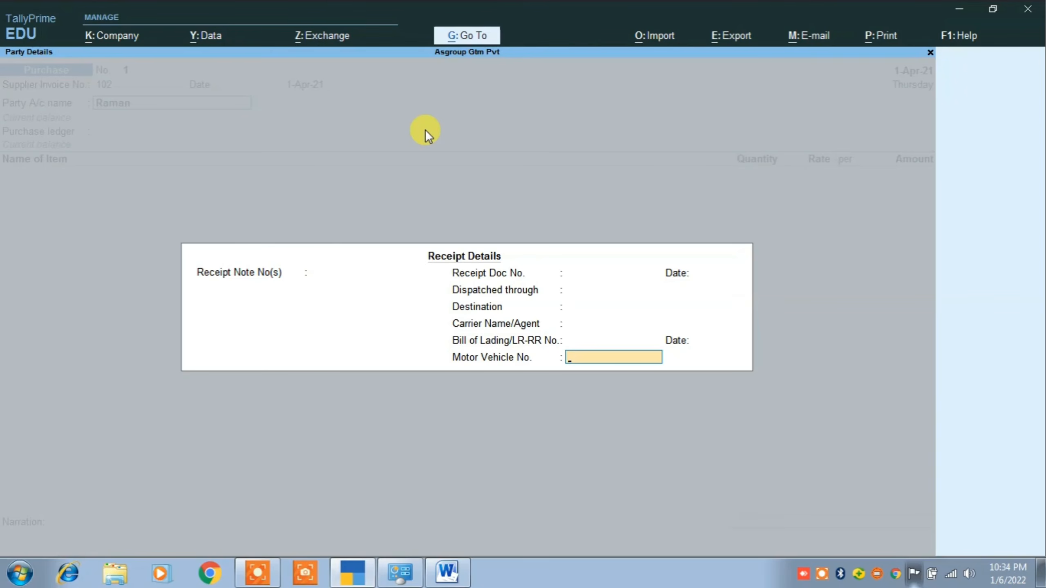
key("Return")
key("Return")
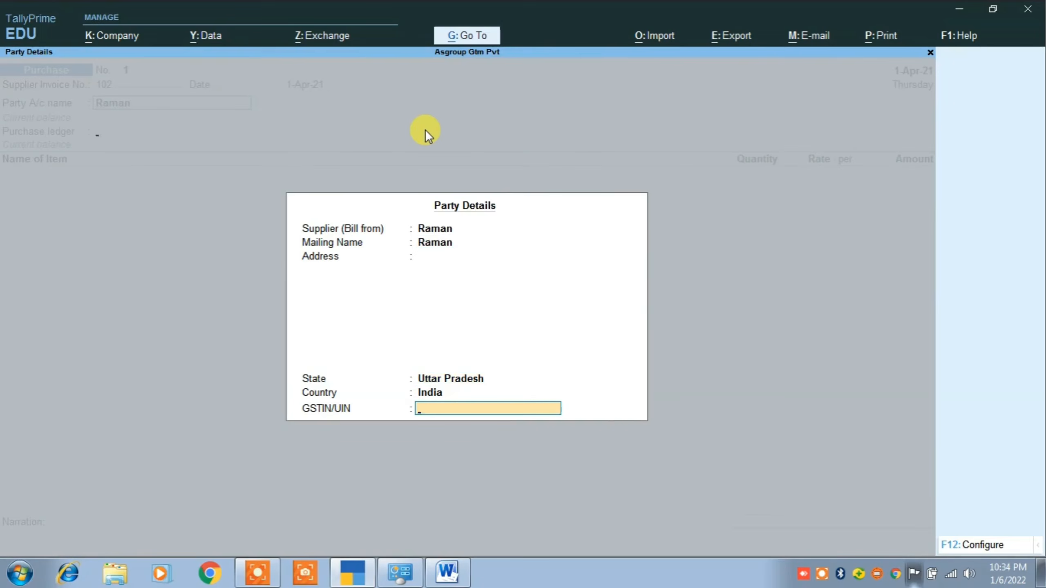
key("Return")
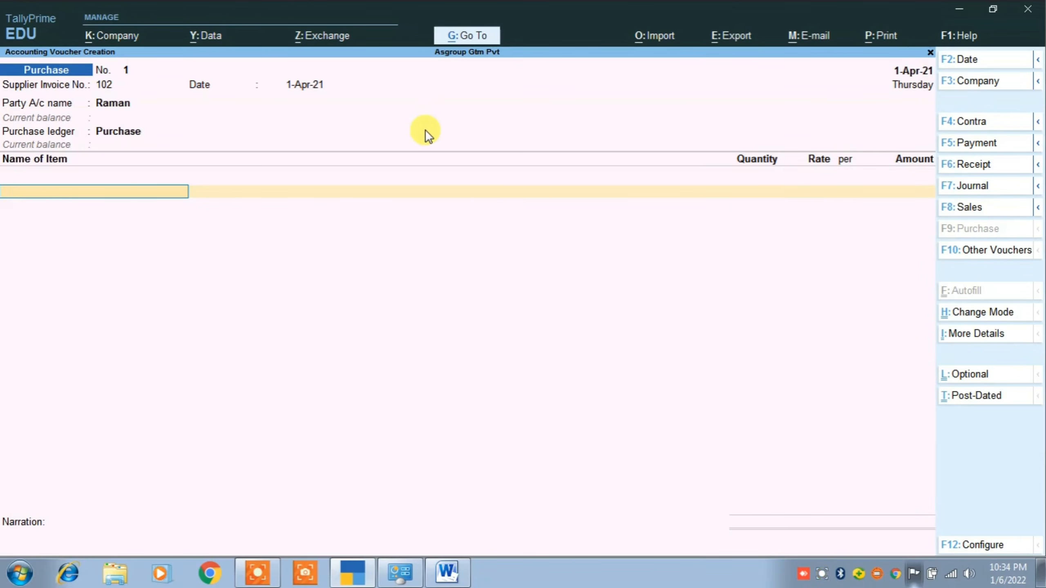
Step: Add the item Samsung J2 with a quantity of 2 pcs at a rate of 6,500 per piece
type("S")
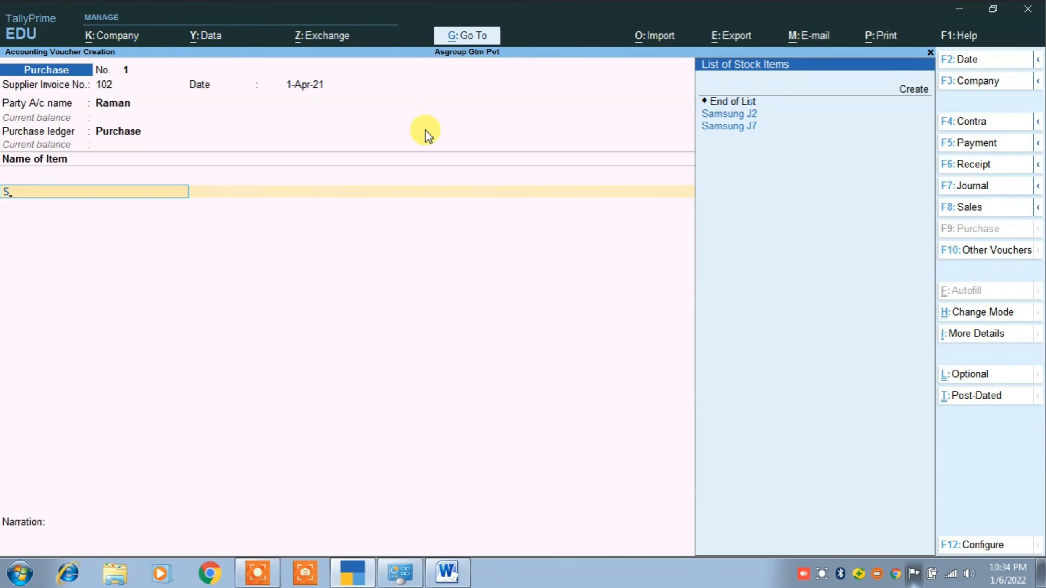
key("Return")
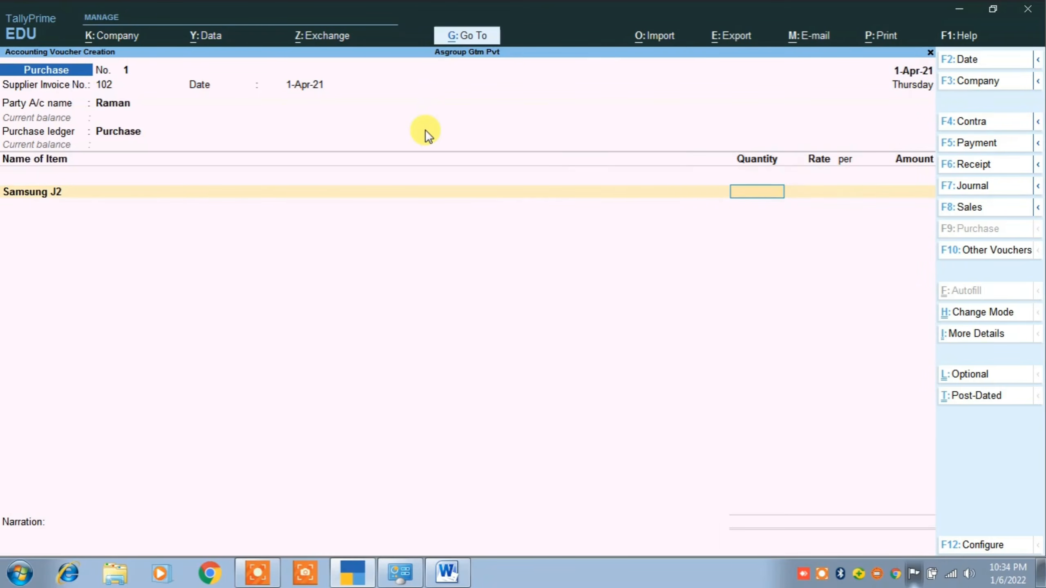
type("2")
key("Return")
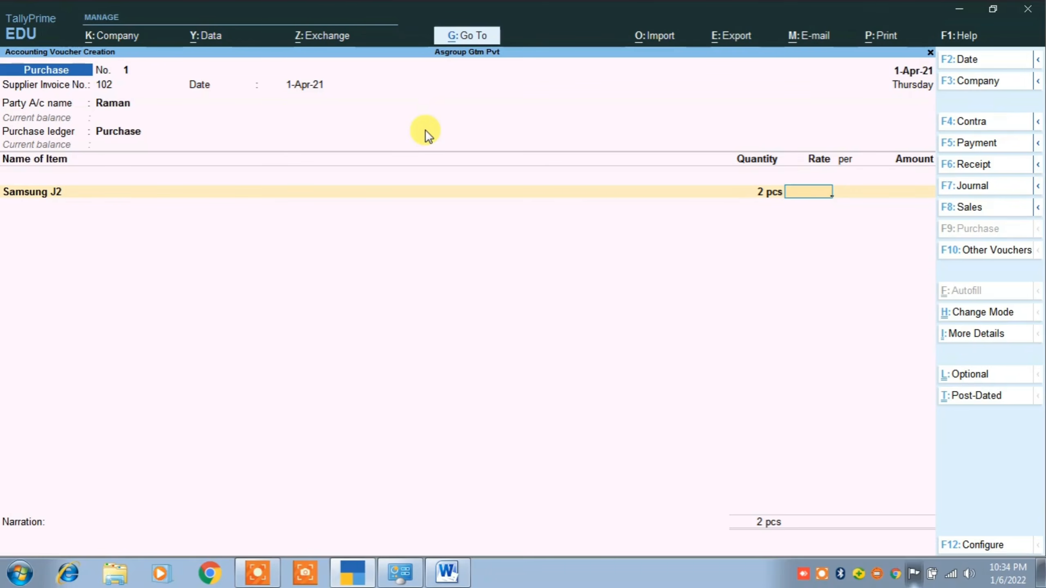
type("6500")
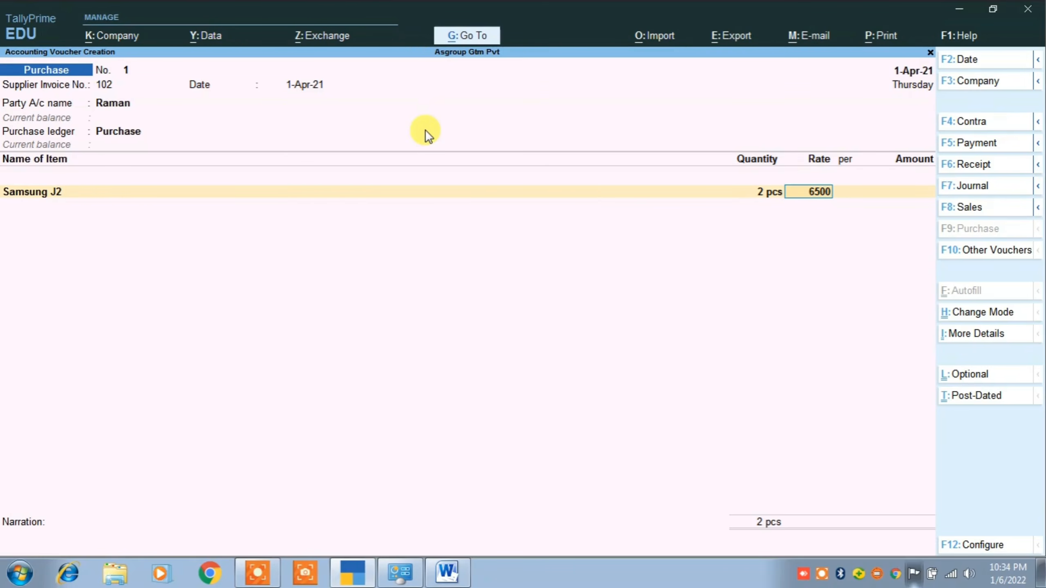
key("Return")
key("Return")
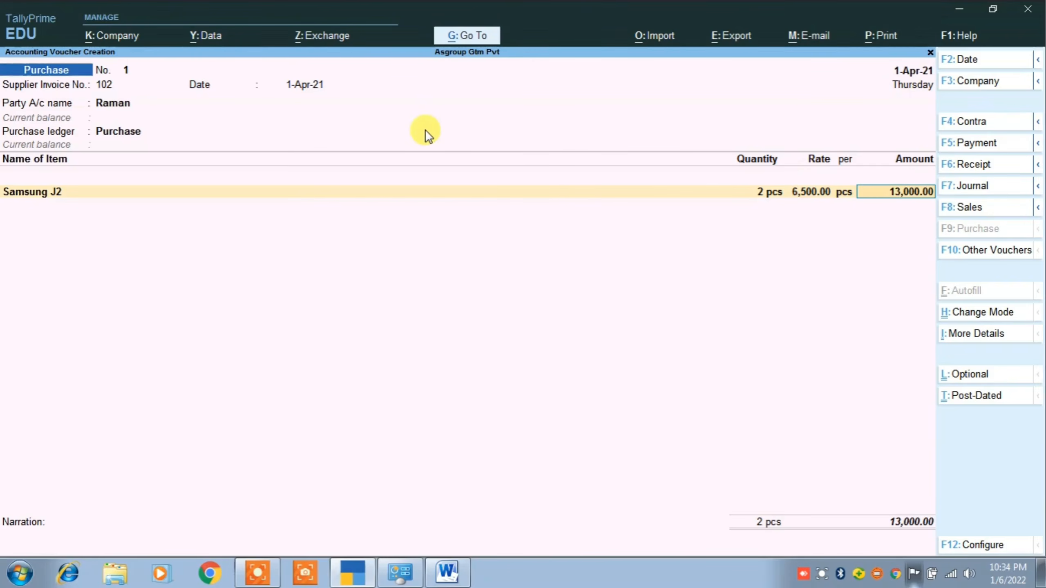
Step: Add the item Samsung J7 with a quantity of 2 pcs at a rate of 12,500 per piece
key("Return")
type("S")
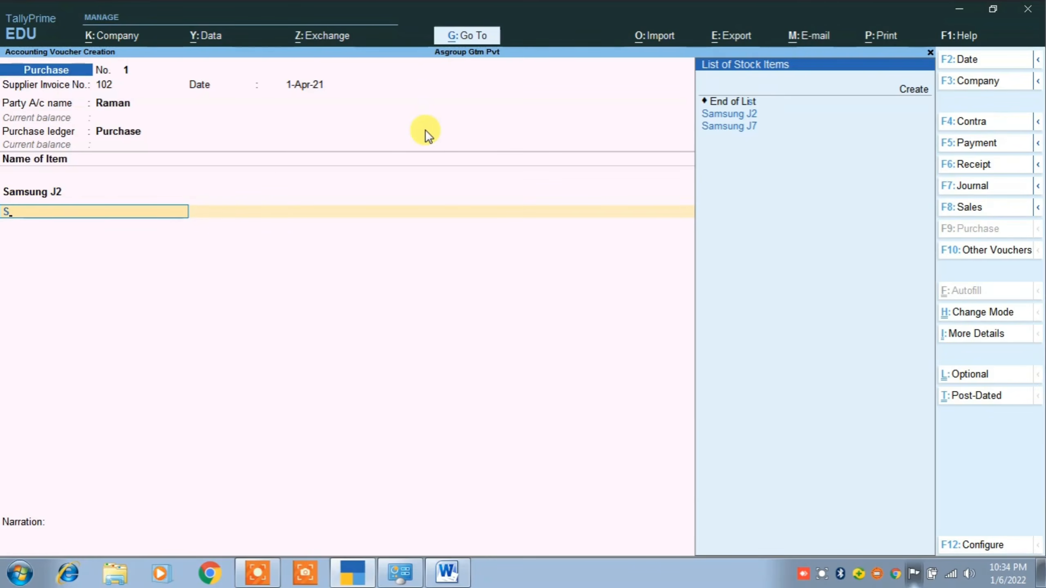
key("Down")
key("Down")
key("Return")
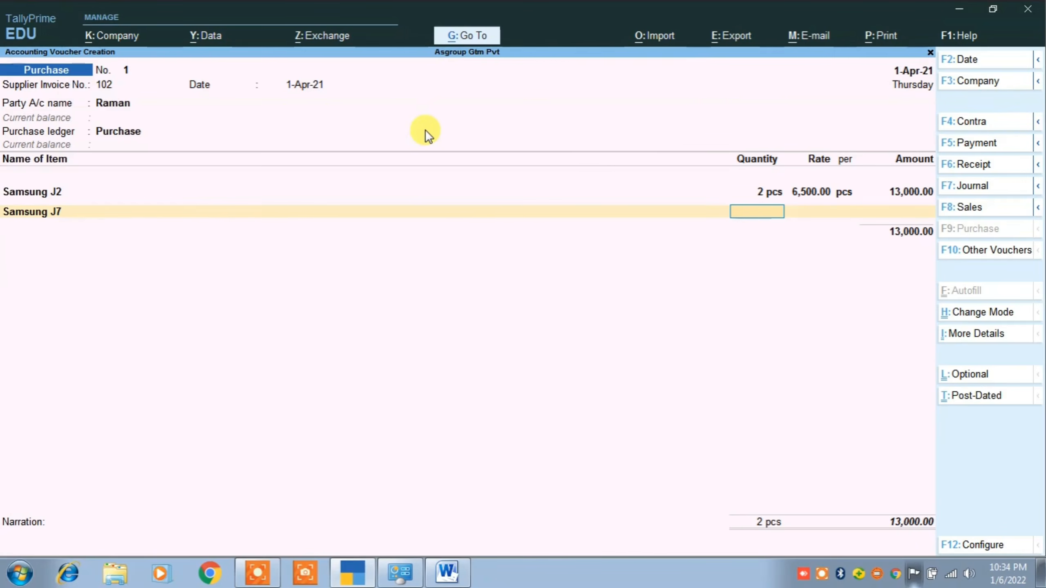
type("2")
key("Return")
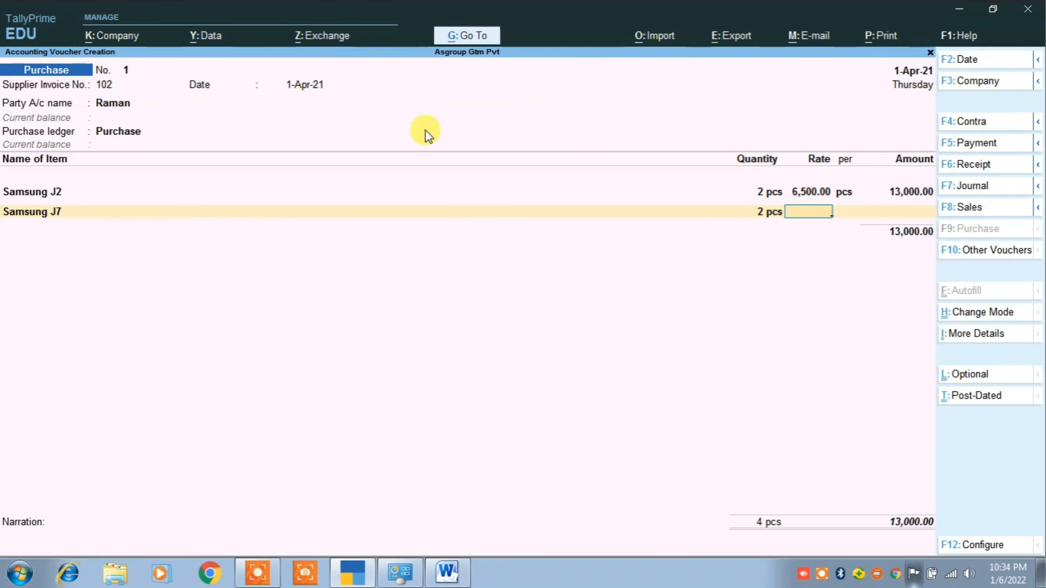
type("15")
key("BackSpace")
type("2")
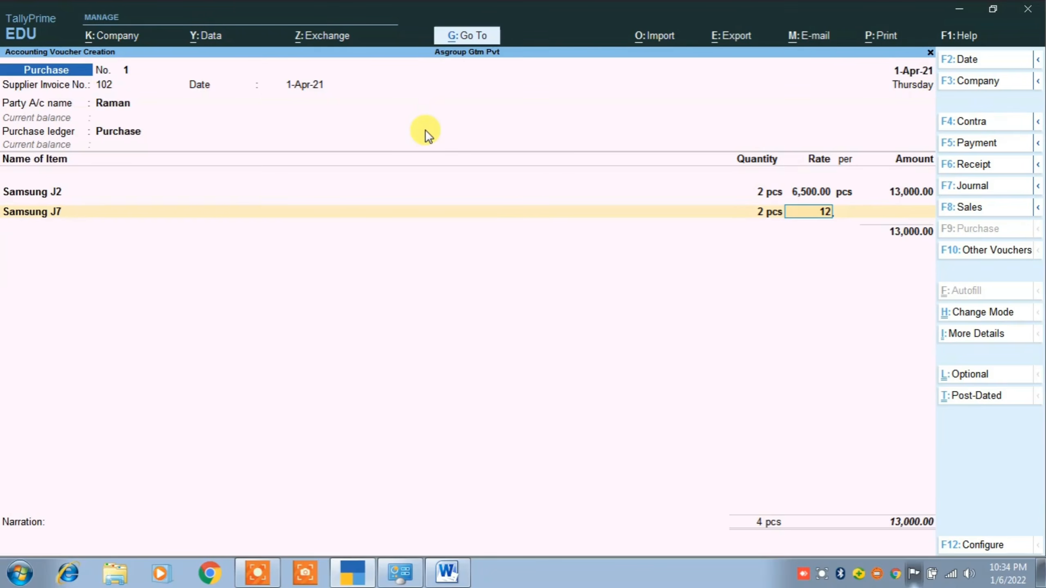
type(",500")
key("Return")
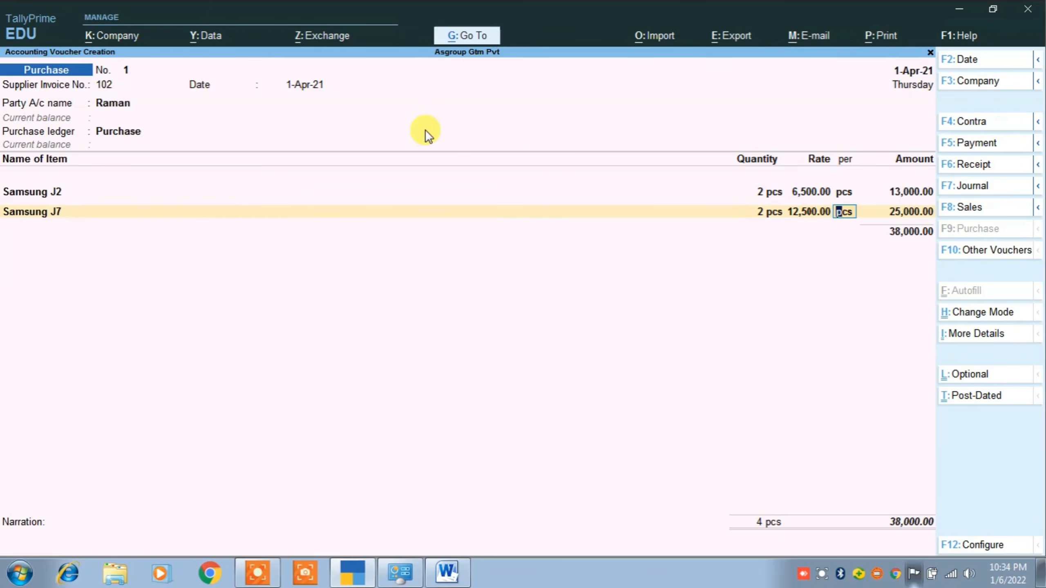
key("Return")
key("Return")
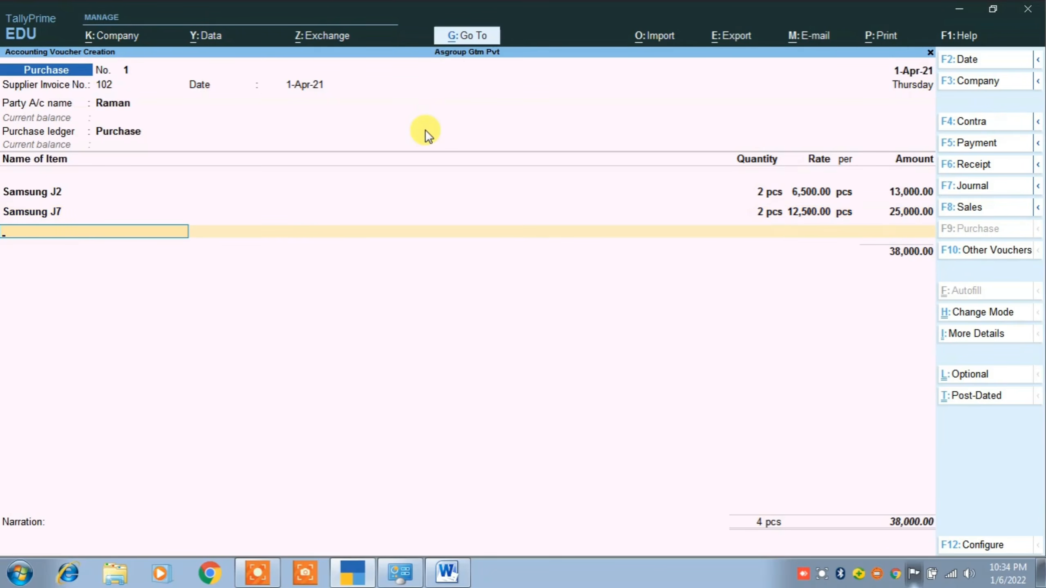
Step: End the item list and add the tax ledgers Input C Gst @ 9% and Input S Gst @ 9 % to the voucher
key("Return")
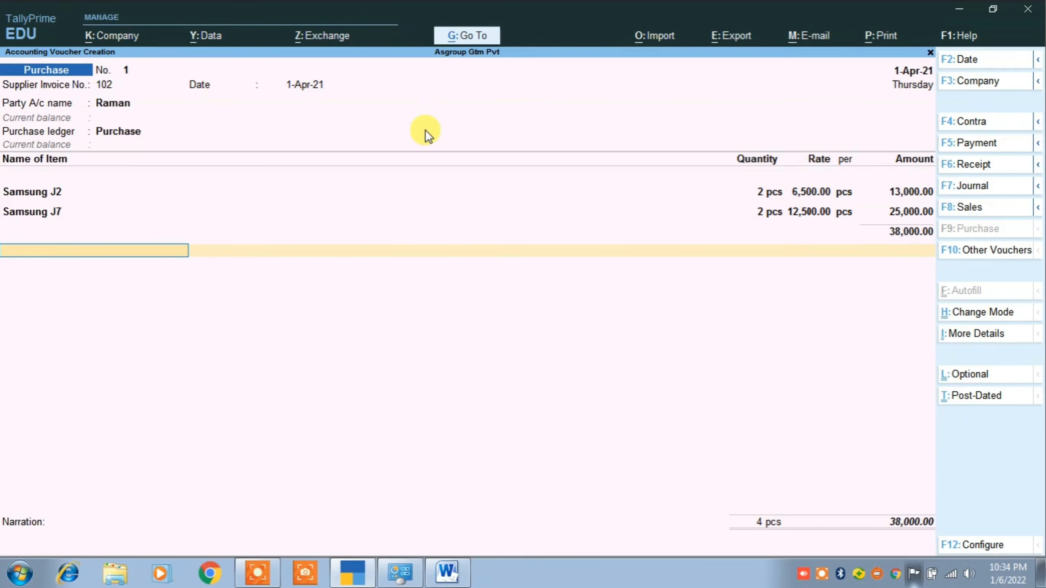
key("Down")
key("Down")
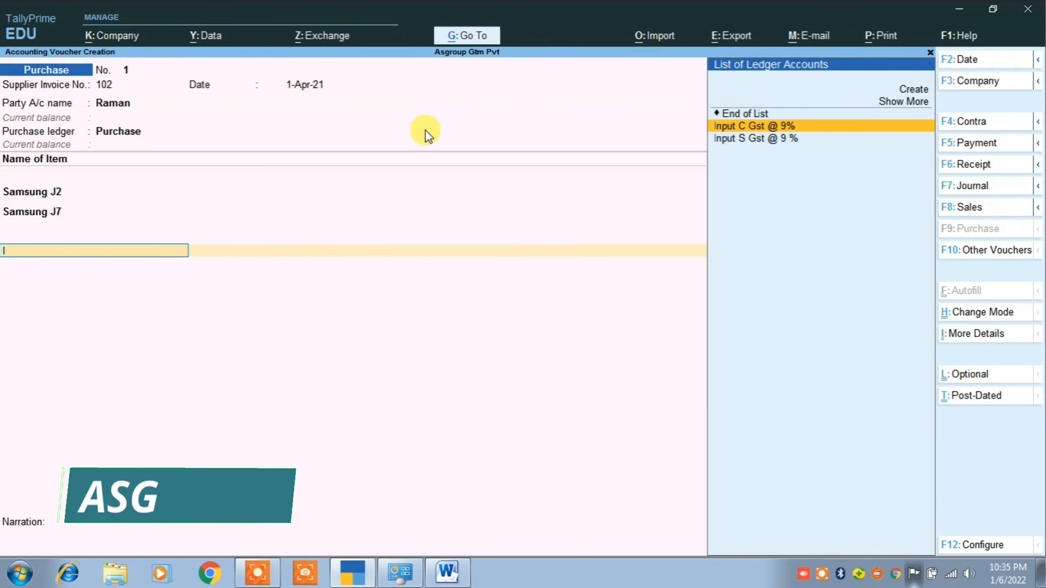
key("Up")
type("I")
key("Return")
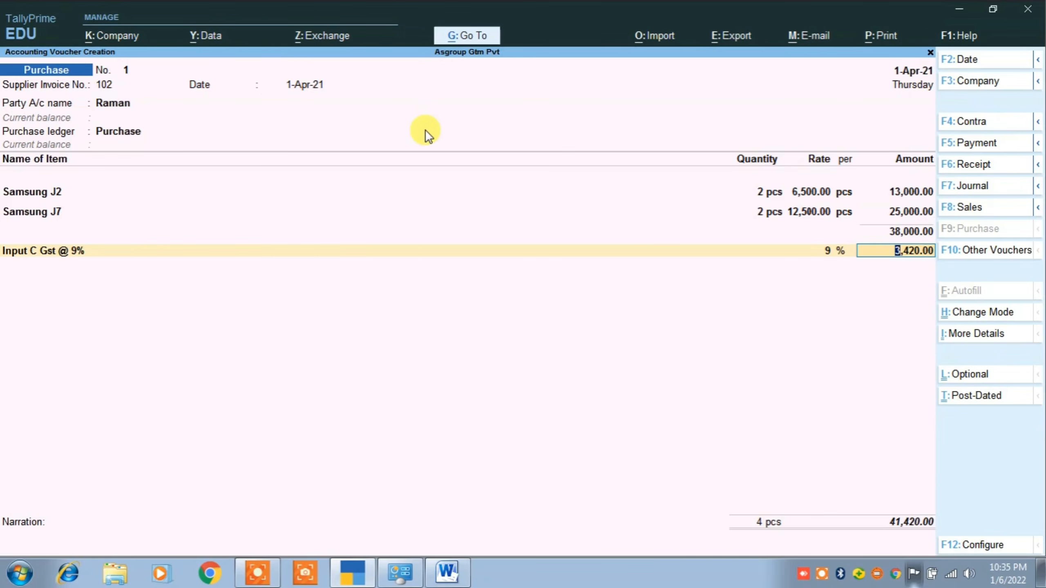
key("Return")
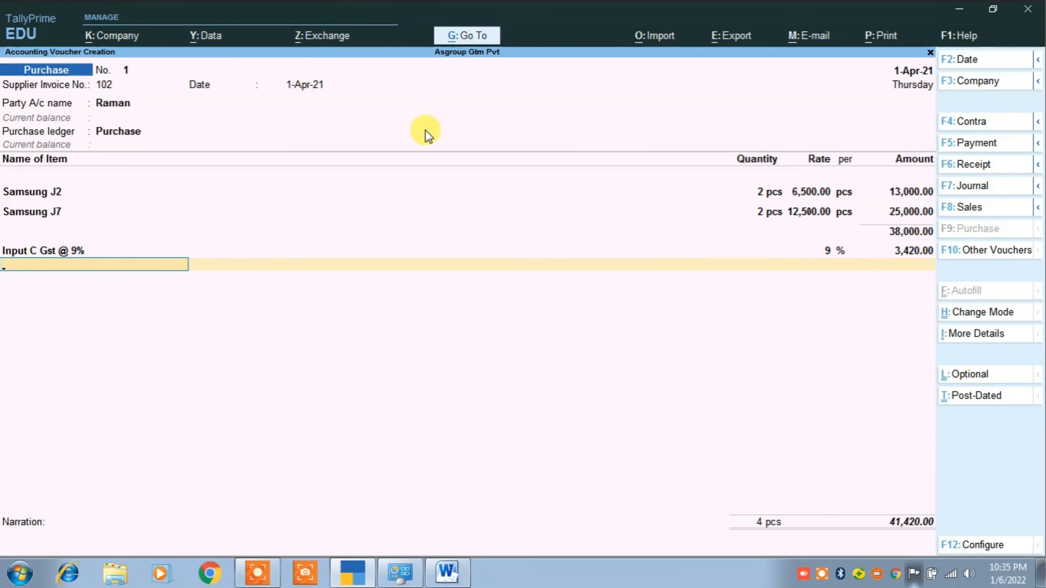
type("I")
key("Down")
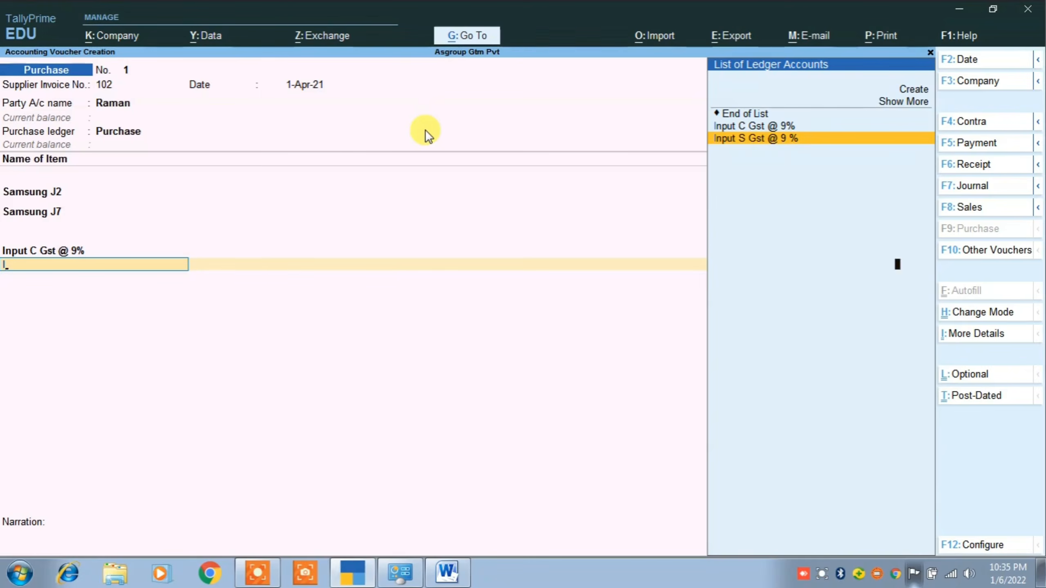
key("Return")
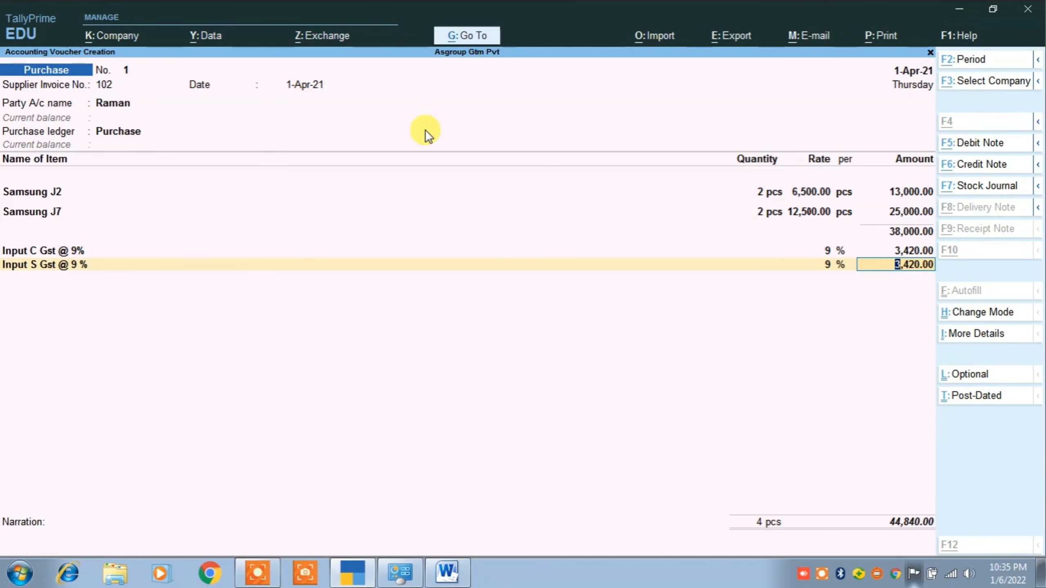
Step: Open the print preview of the current purchase voucher and enlarge it to a readable size
key("alt+p")
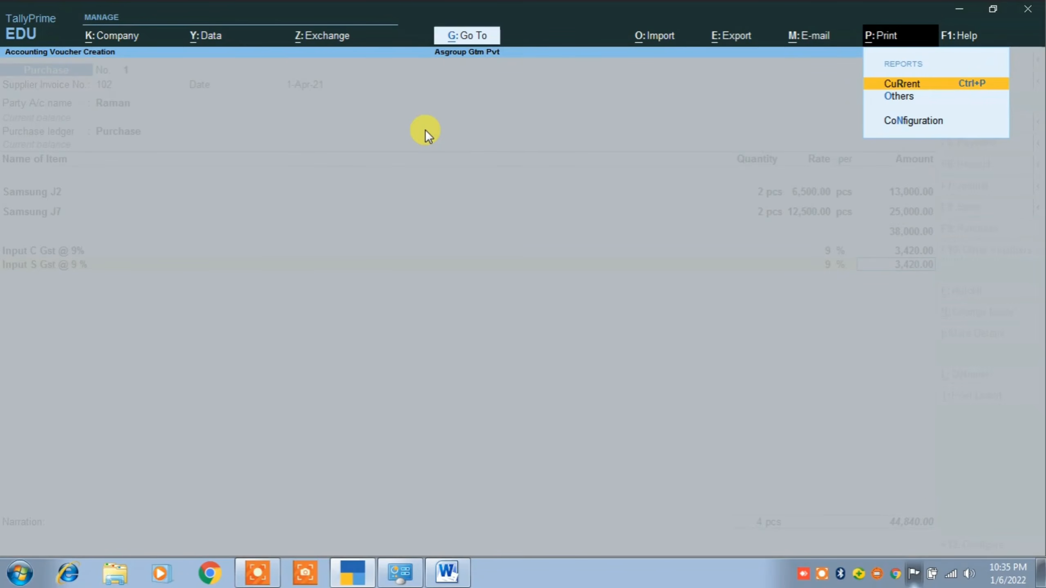
key("Return")
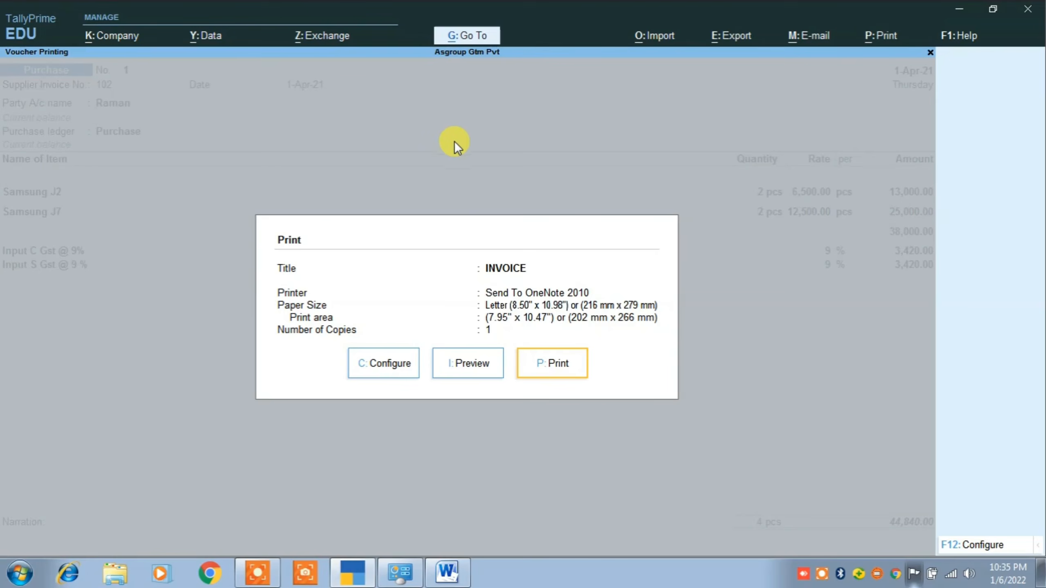
left_click(462, 362)
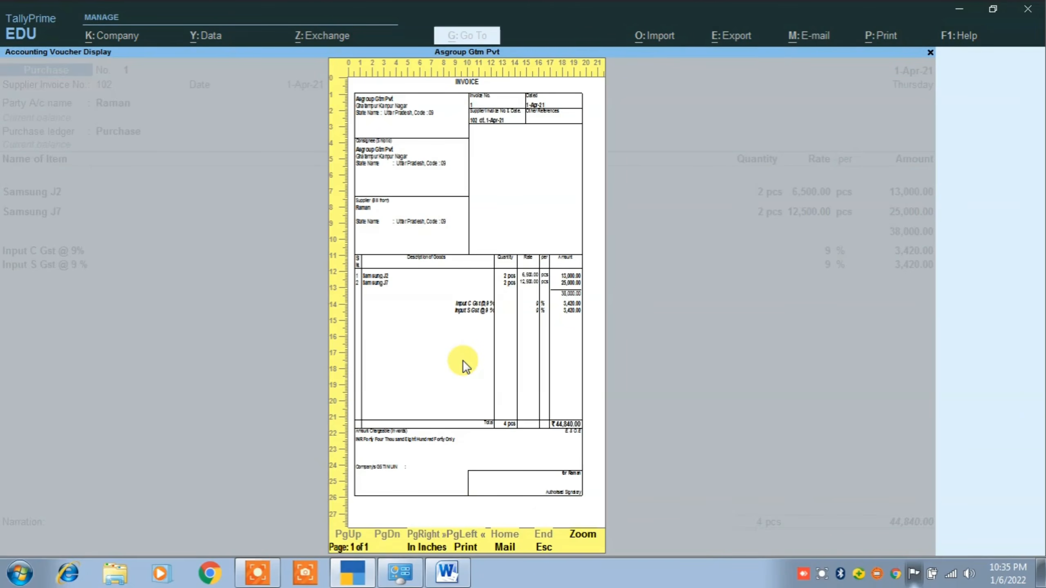
left_click(591, 536)
Step: Review the invoice's party details, items, GST lines, total and signatory block, and return to the voucher entry
scroll(126, 232, "down", 1)
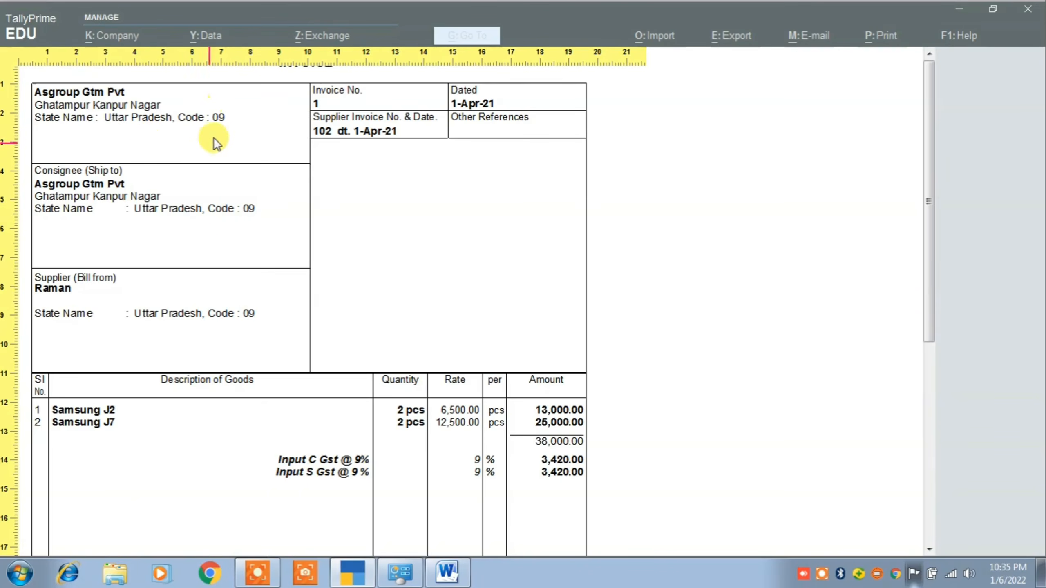
scroll(198, 156, "down", 1)
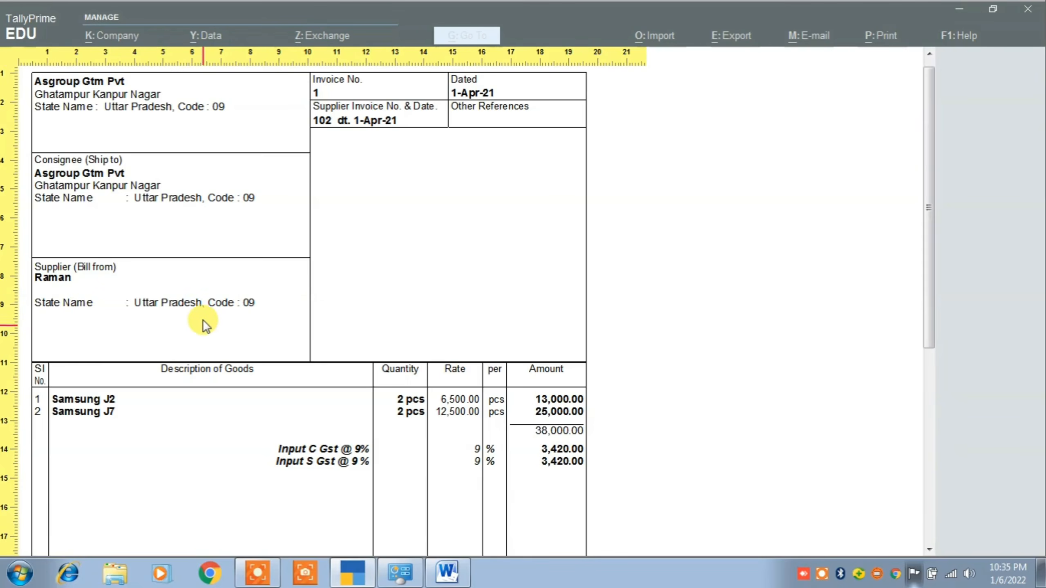
scroll(181, 393, "down", 1)
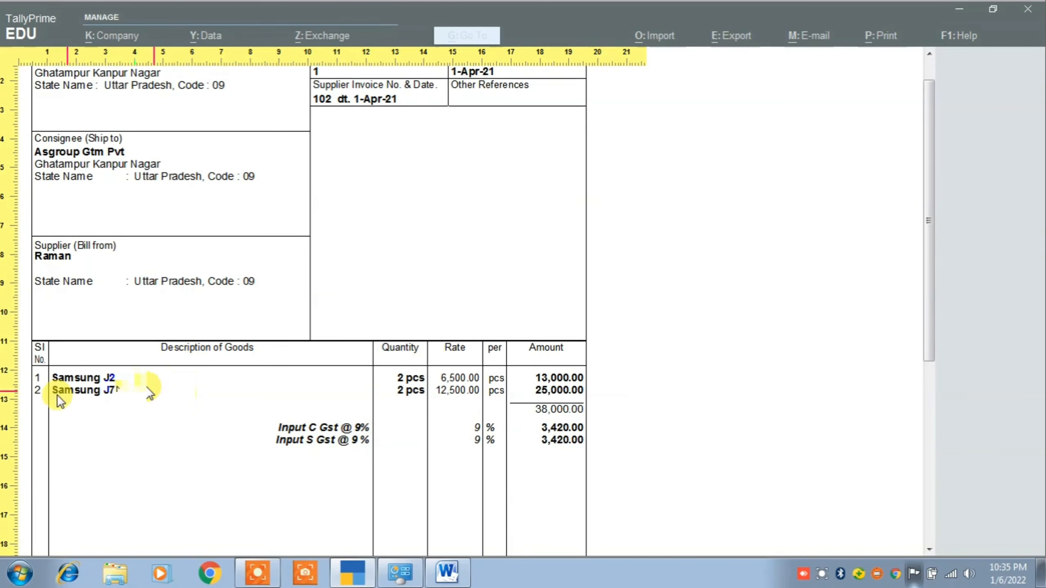
scroll(329, 408, "down", 2)
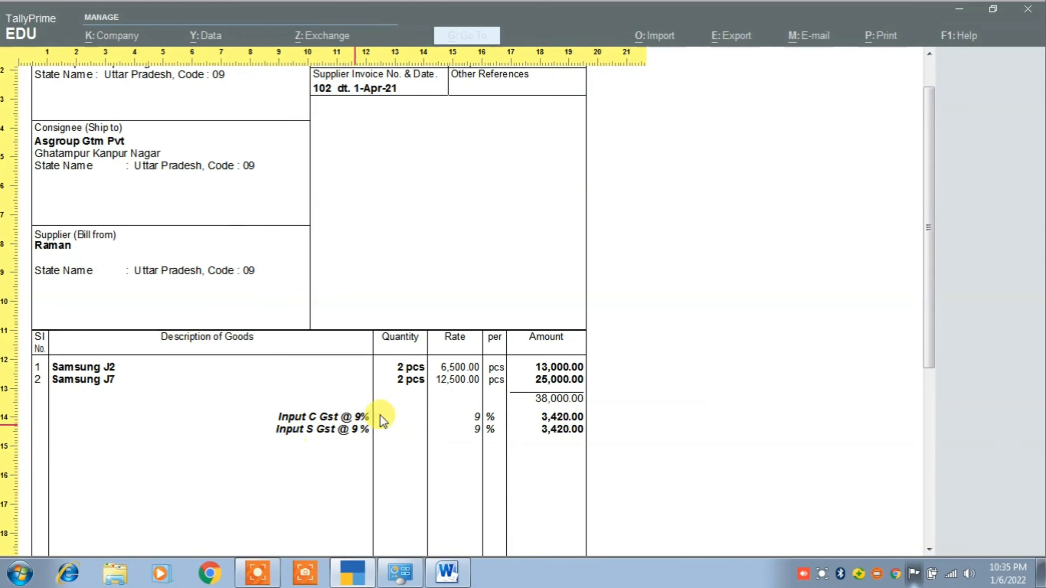
scroll(513, 373, "down", 4)
scroll(542, 394, "down", 6)
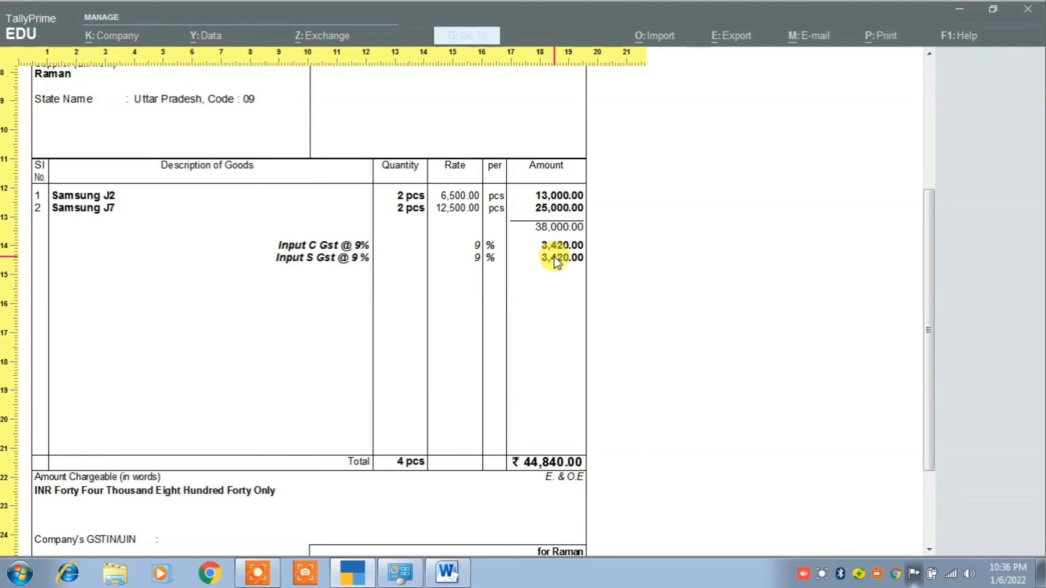
scroll(526, 342, "down", 3)
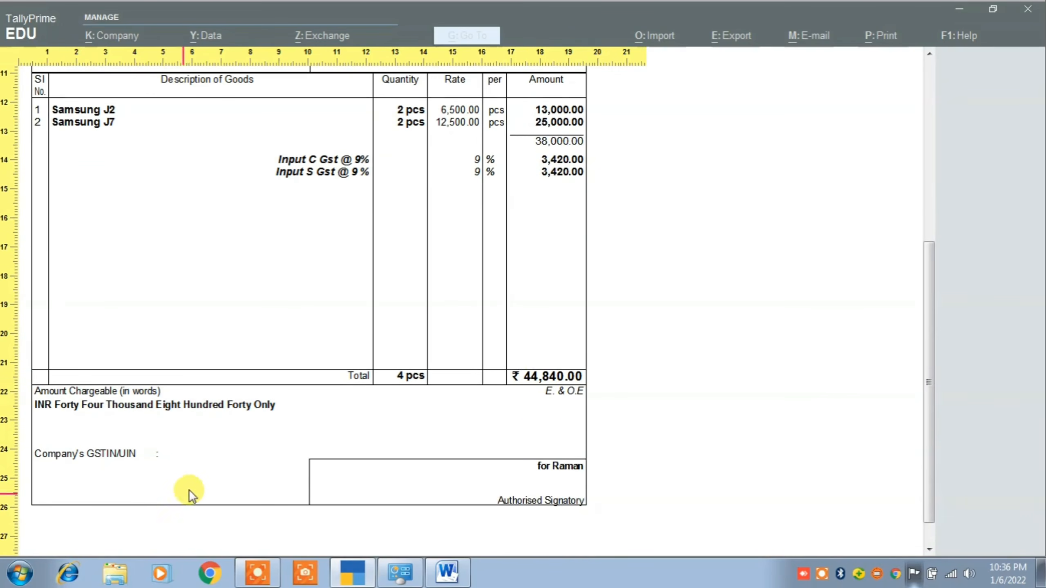
scroll(535, 436, "down", 1)
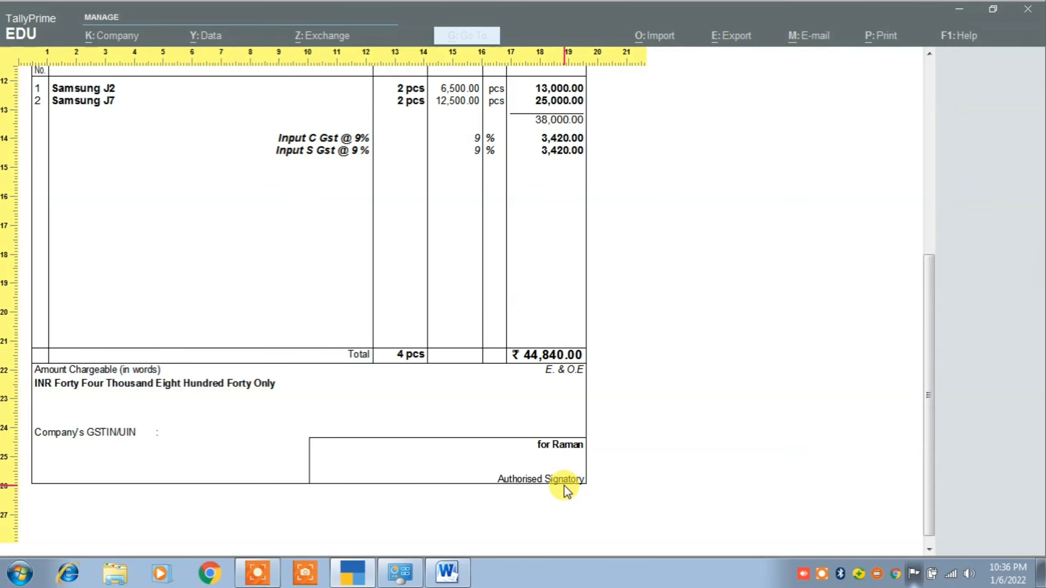
scroll(515, 450, "up", 3)
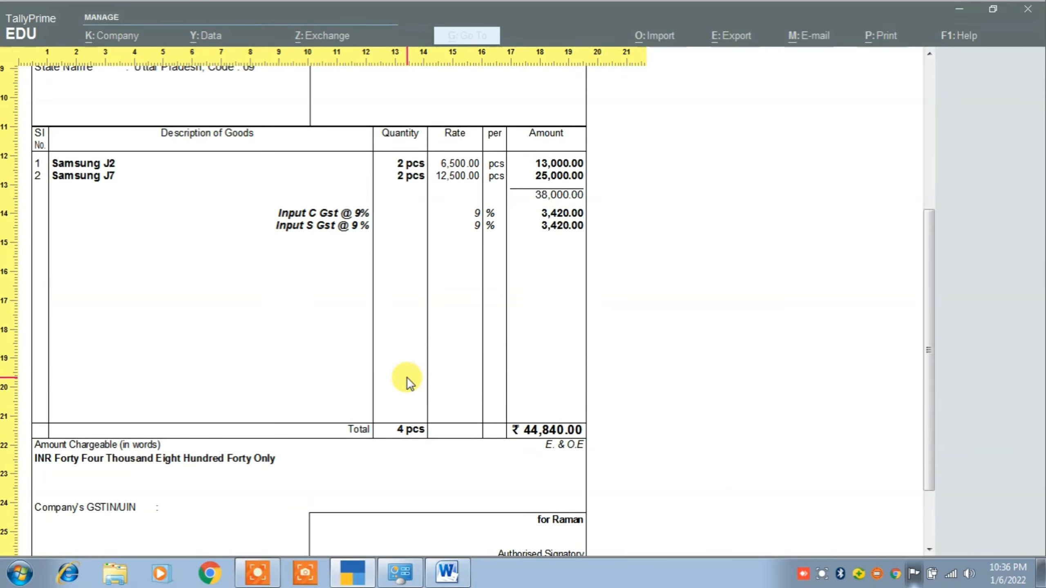
key("Escape")
key("Escape")
key("Escape")
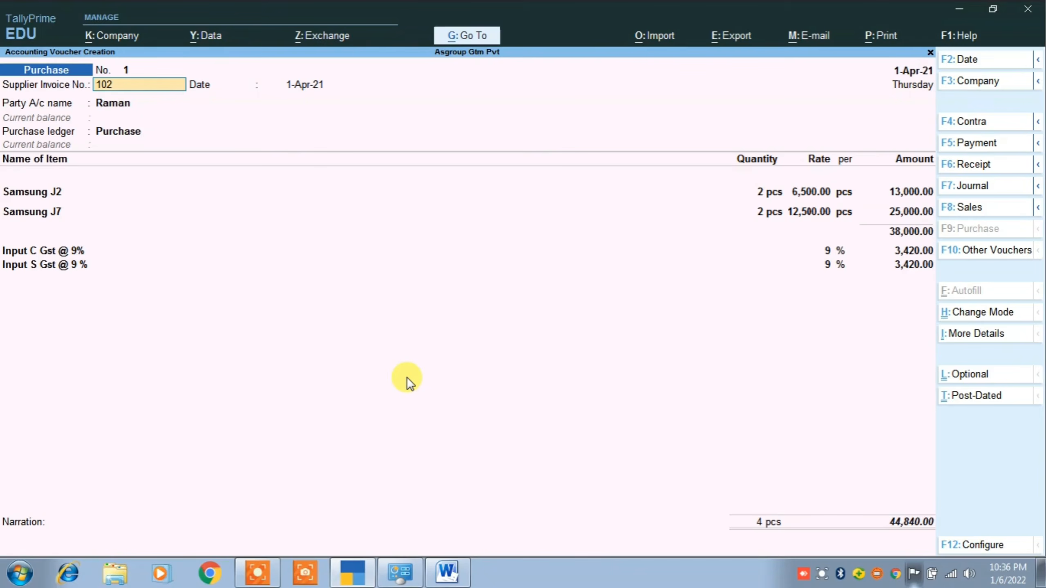
Step: Accept the existing supplier invoice, receipt, party and purchase ledger details, continuing through the Samsung J2 line without changes
key("Return")
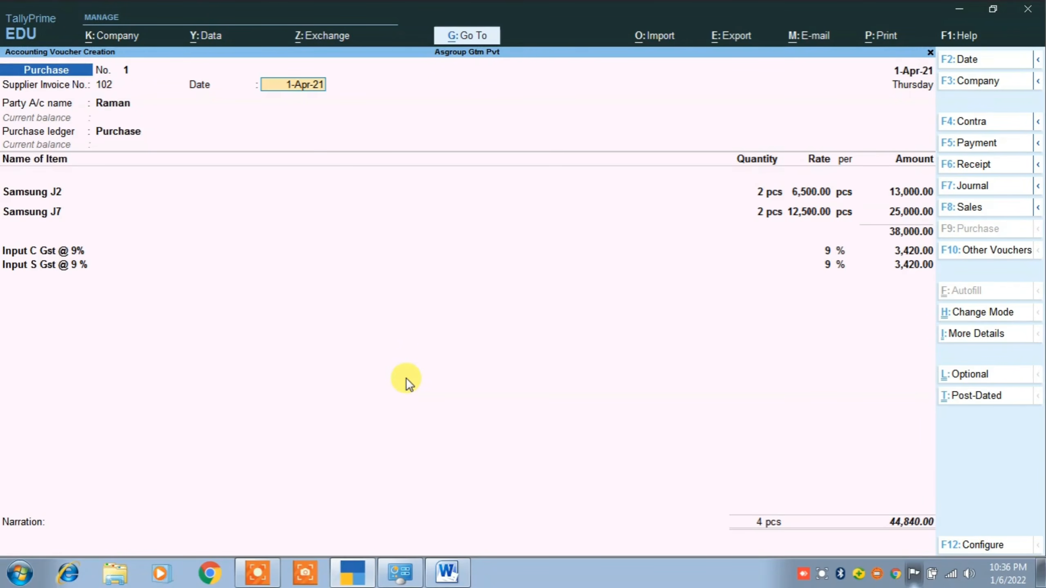
key("Return")
key("Return")
key("Return")
key("Return")
key("Return")
key("Return")
key("Return")
key("Return")
key("Return")
key("Return")
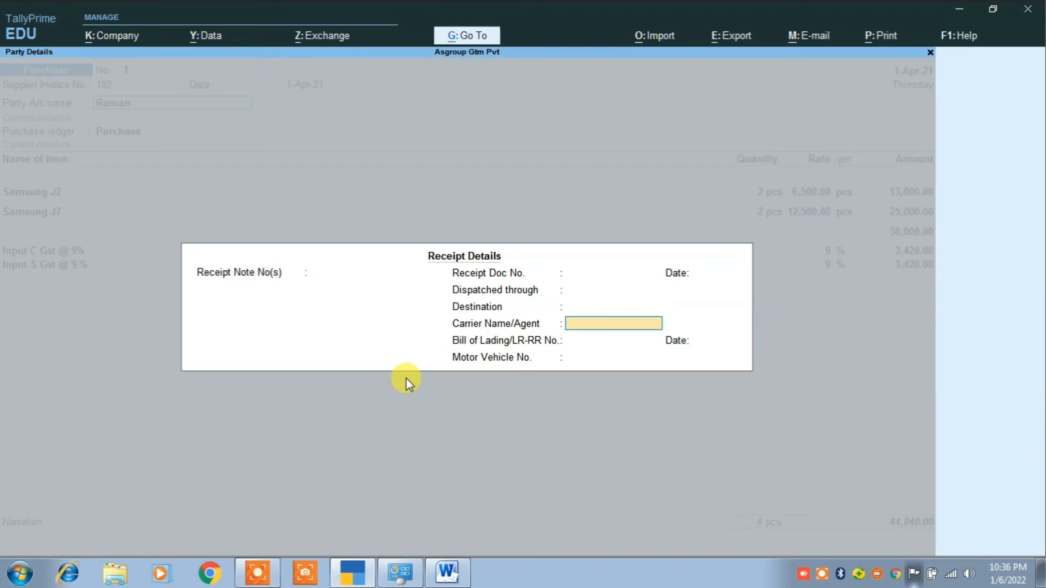
key("Return")
key("Return")
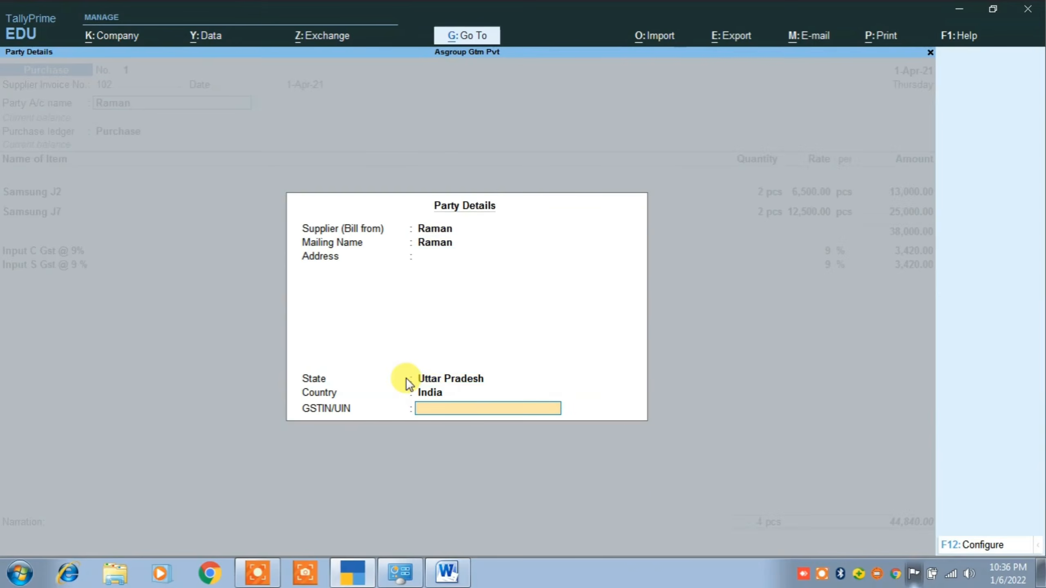
key("Return")
key("Return")
key("Return")
key("Return")
key("Return")
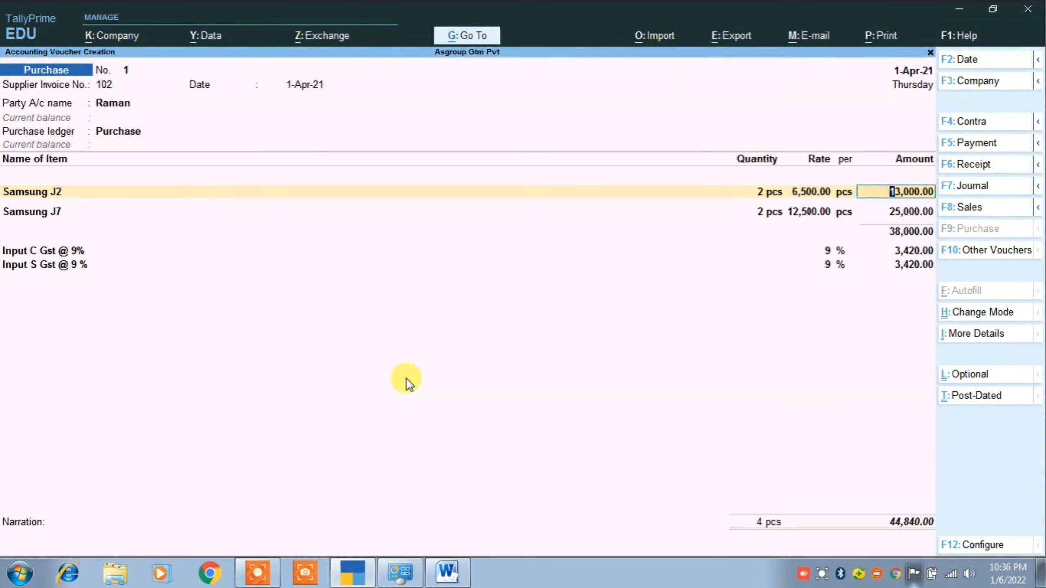
Step: Accept the remaining Samsung J7 and input GST entries on the voucher without changes
key("Return")
key("Return")
key("Return")
key("Return")
key("Return")
key("Return")
key("Return")
key("Return")
key("Return")
key("Return")
key("Return")
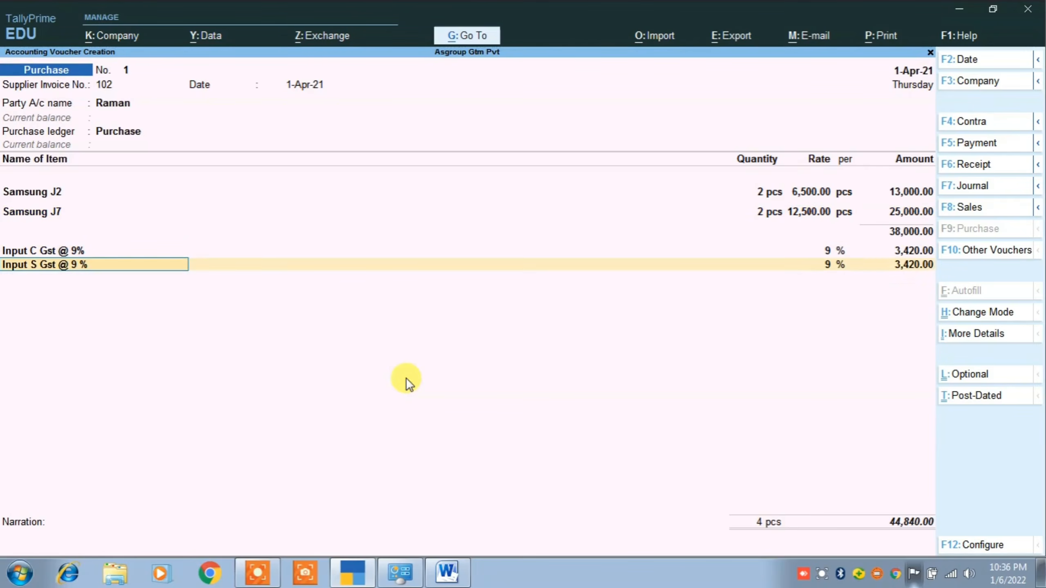
Step: Allocate the supplier's bill as New Ref 102 for the full amount, leave the narration empty, and save the purchase voucher
key("Return")
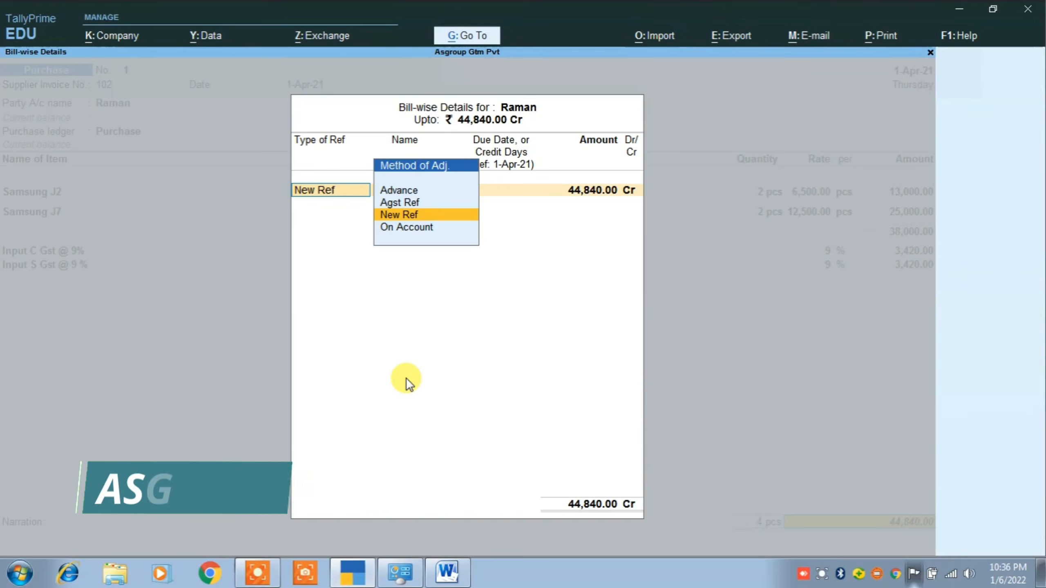
key("Return")
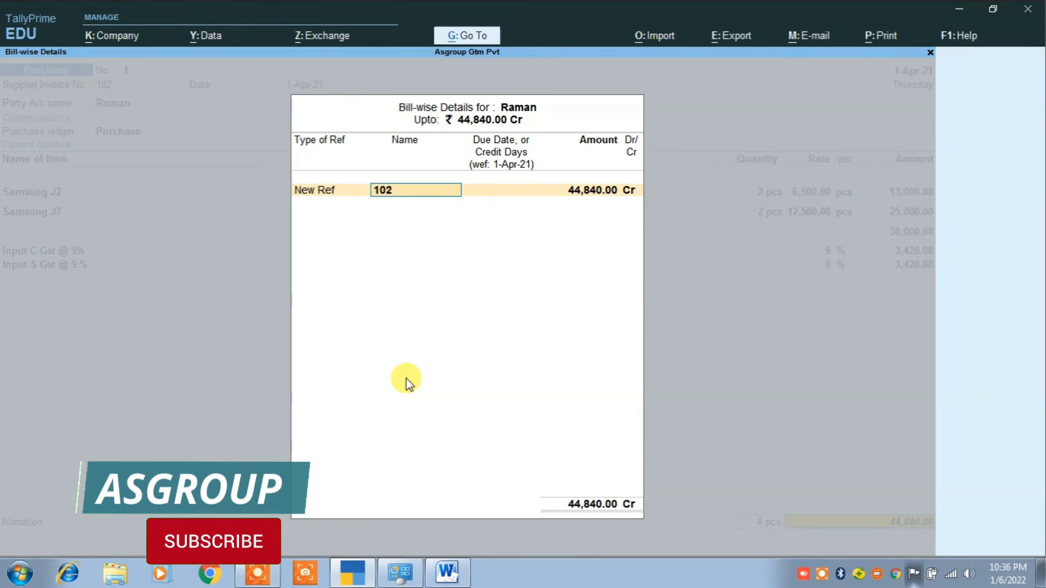
key("Return")
key("Return")
key("Return")
key("Return")
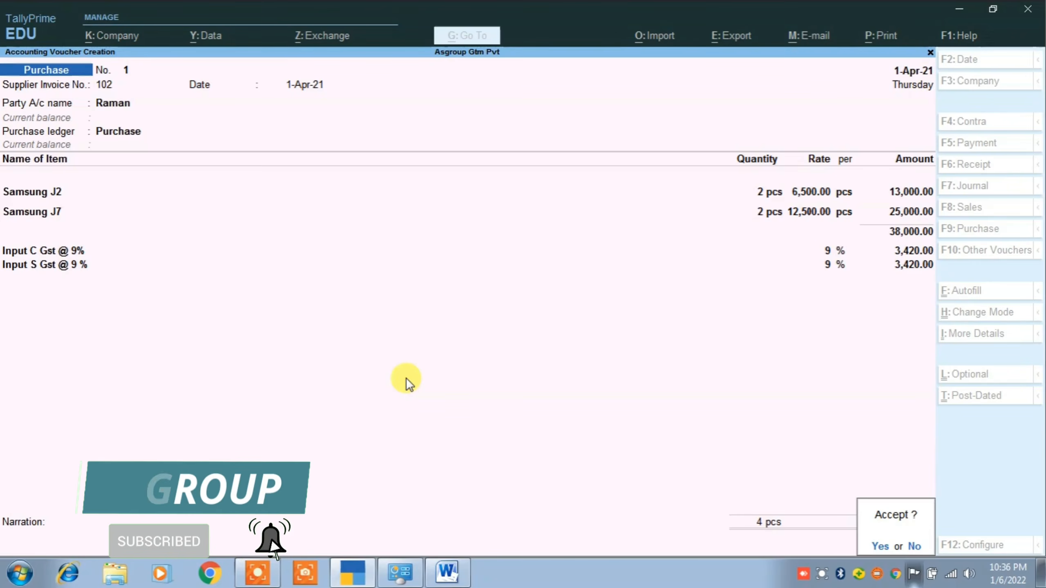
key("Return")
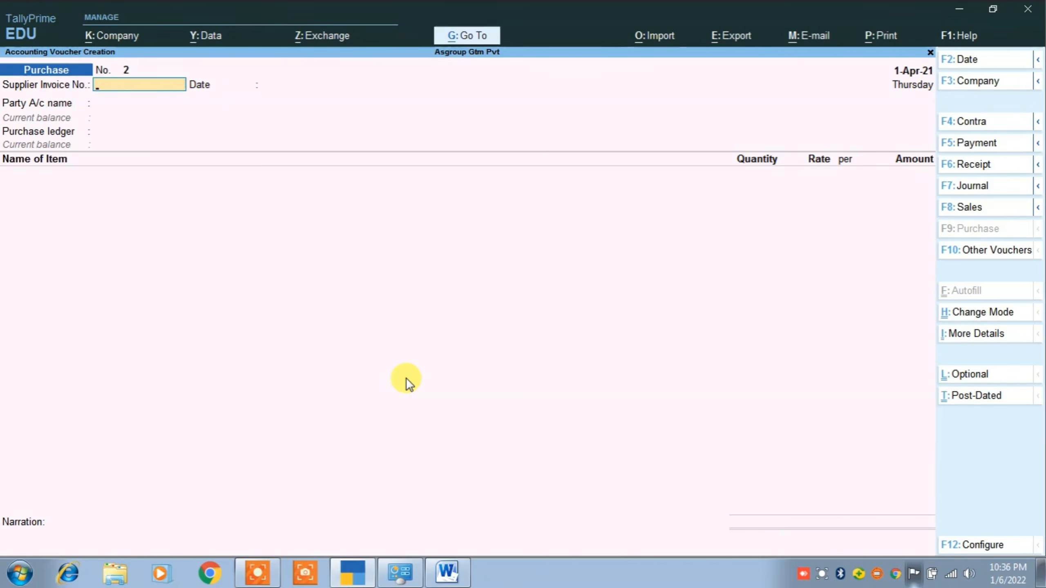